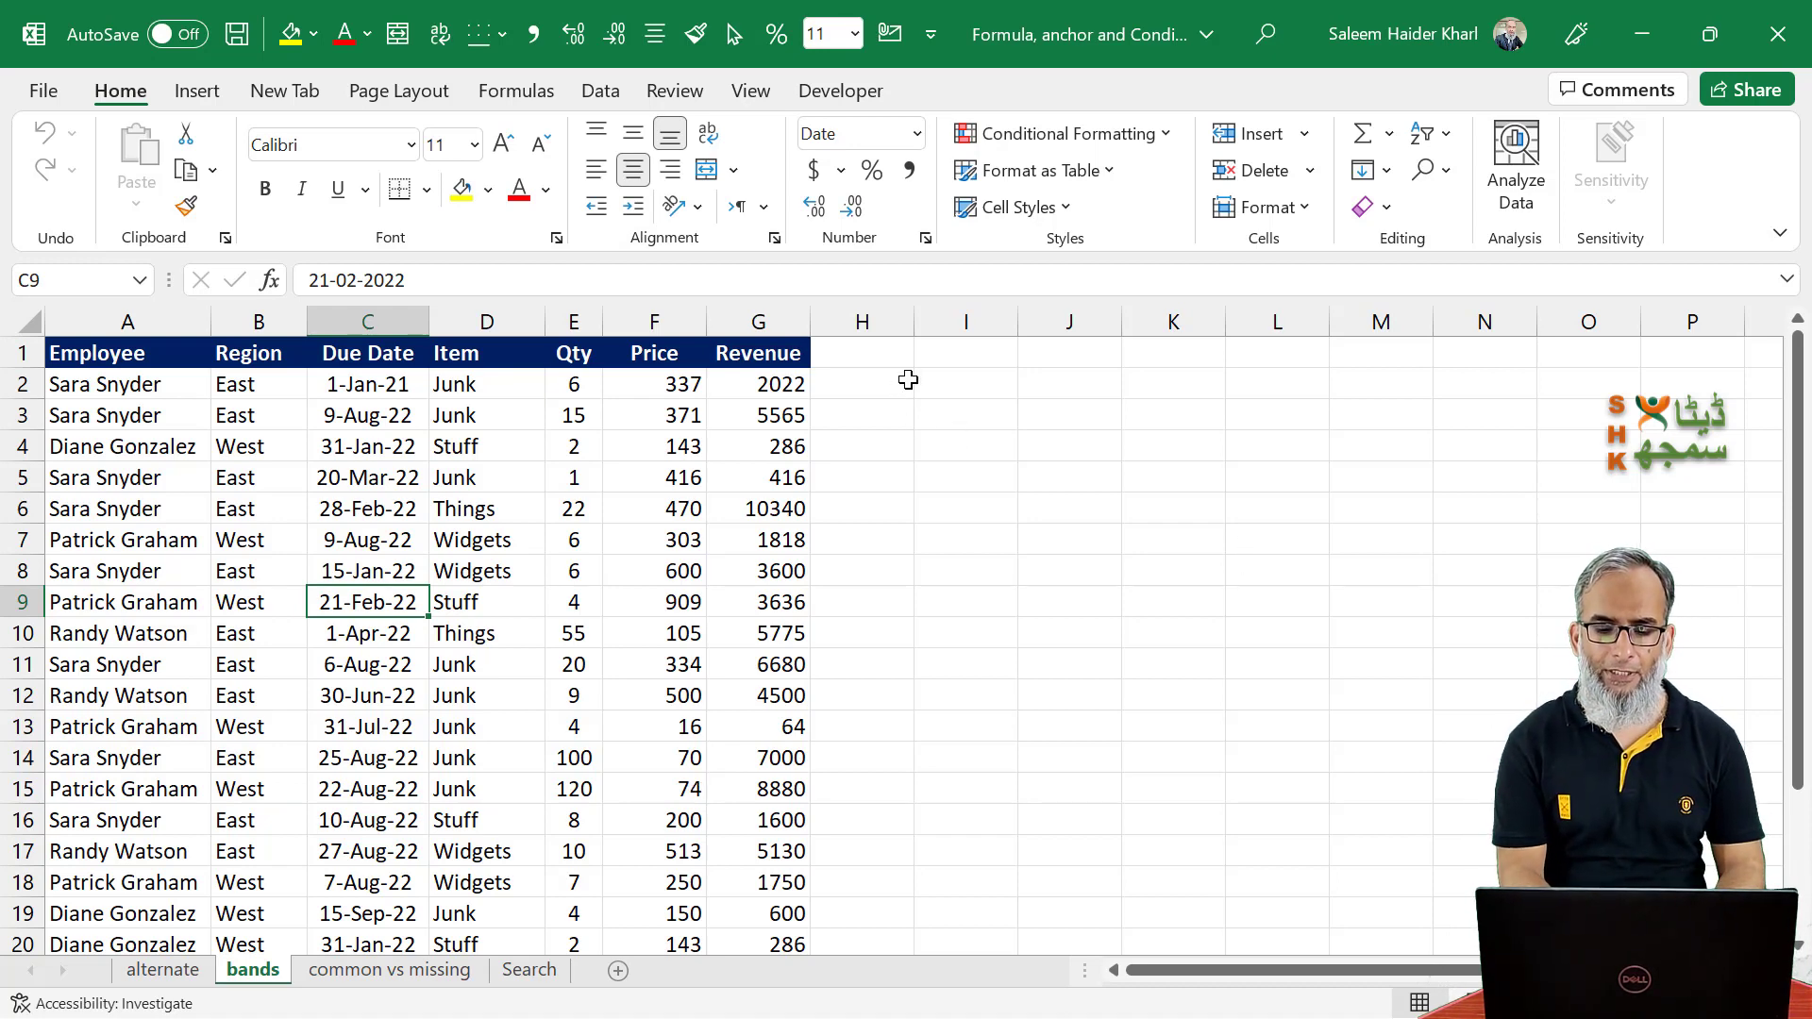
Collapse the ribbon and enter the =ROW() helper formula in cell I2.
click(936, 393)
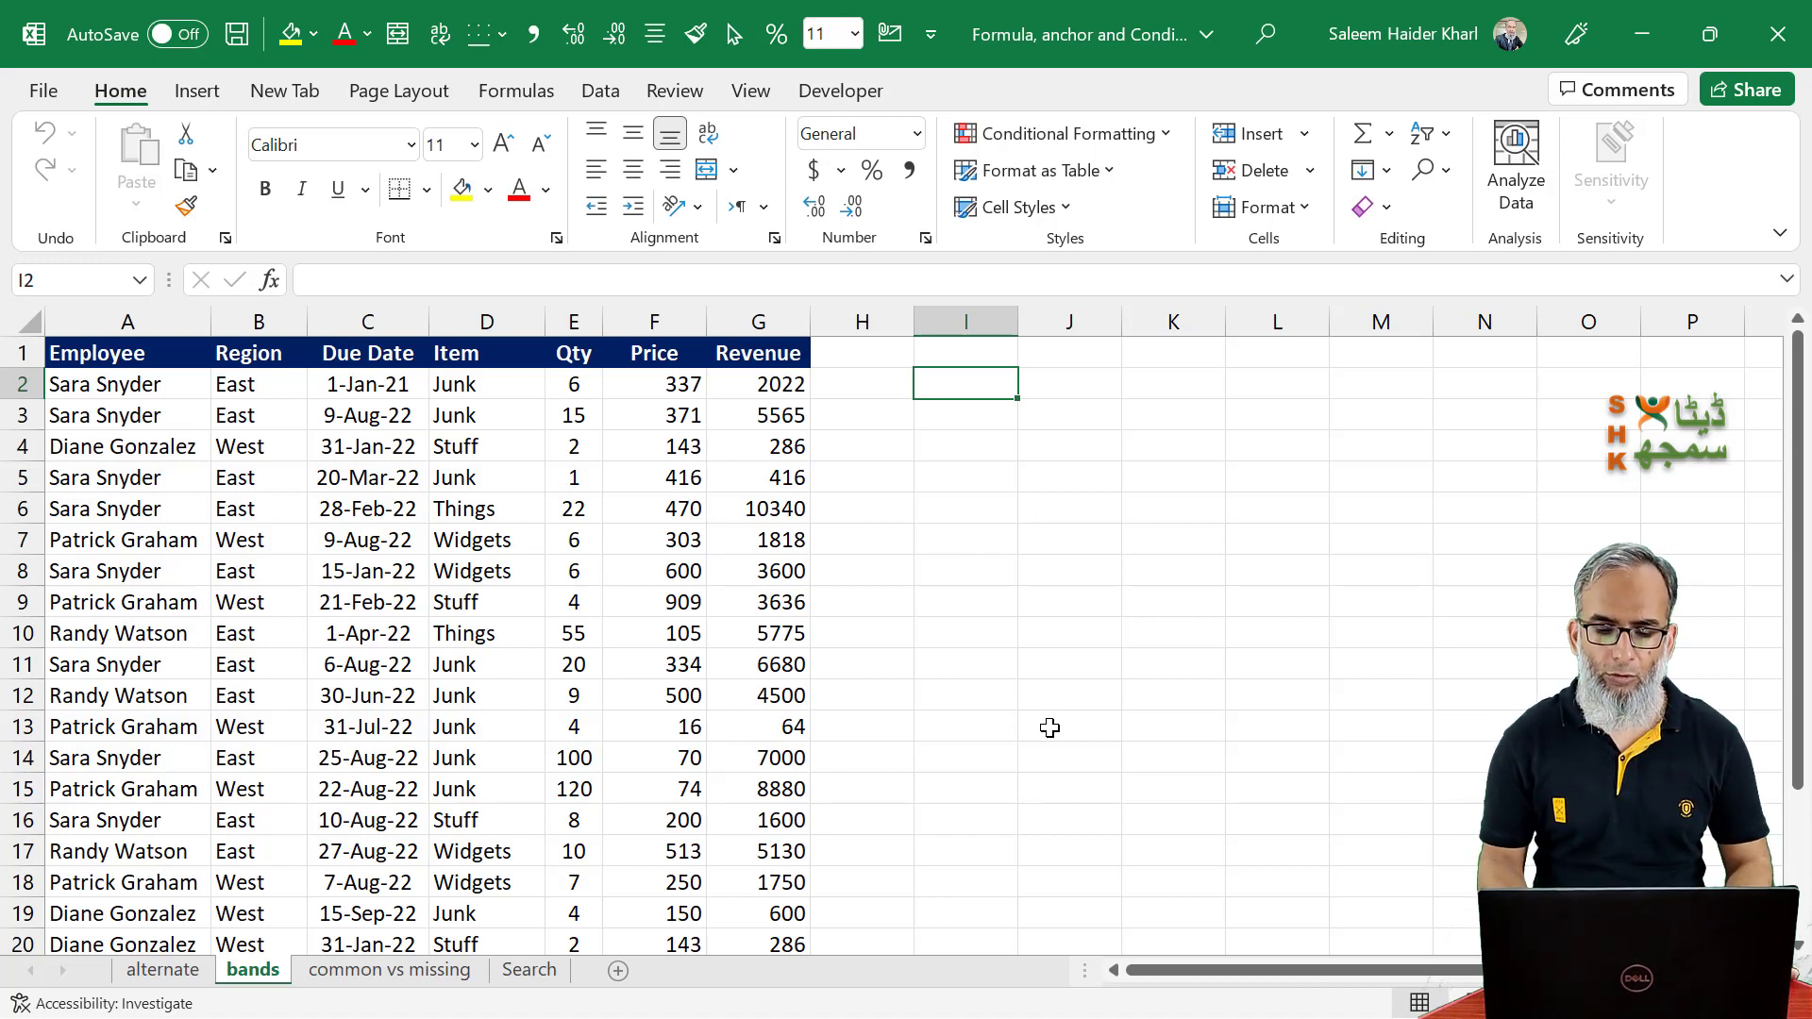
double_click(120, 97)
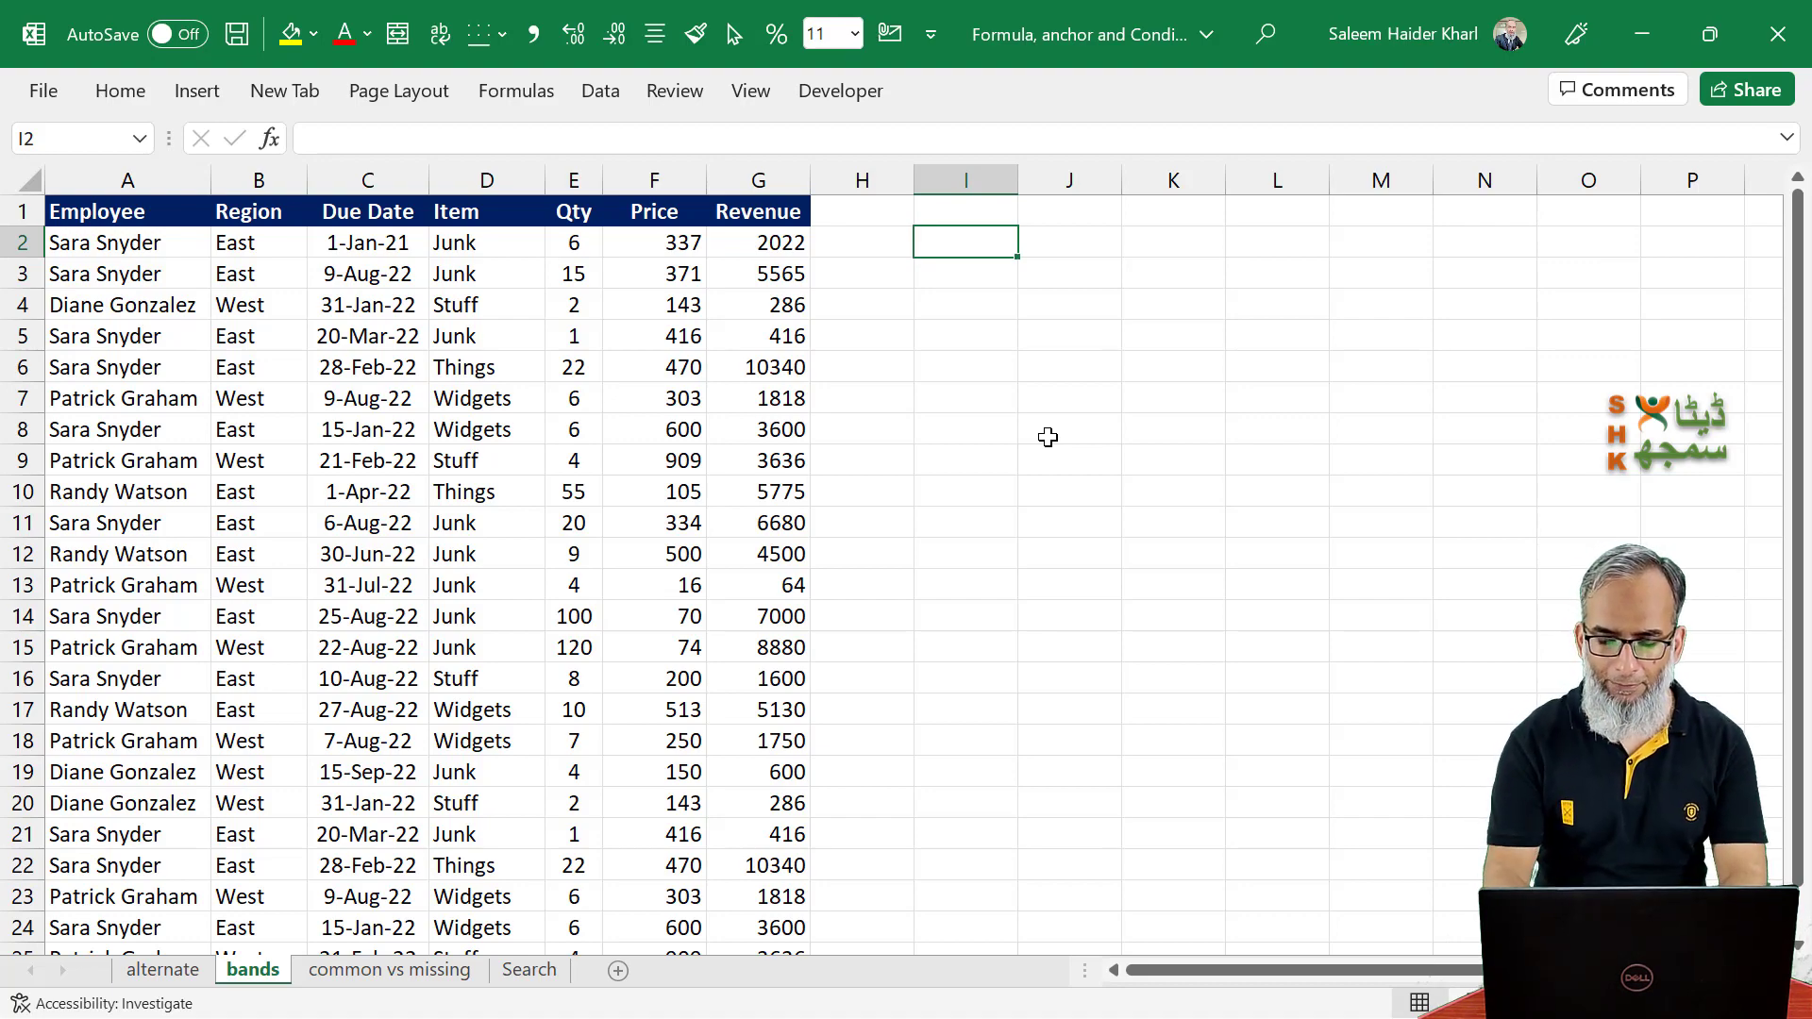
text(=)
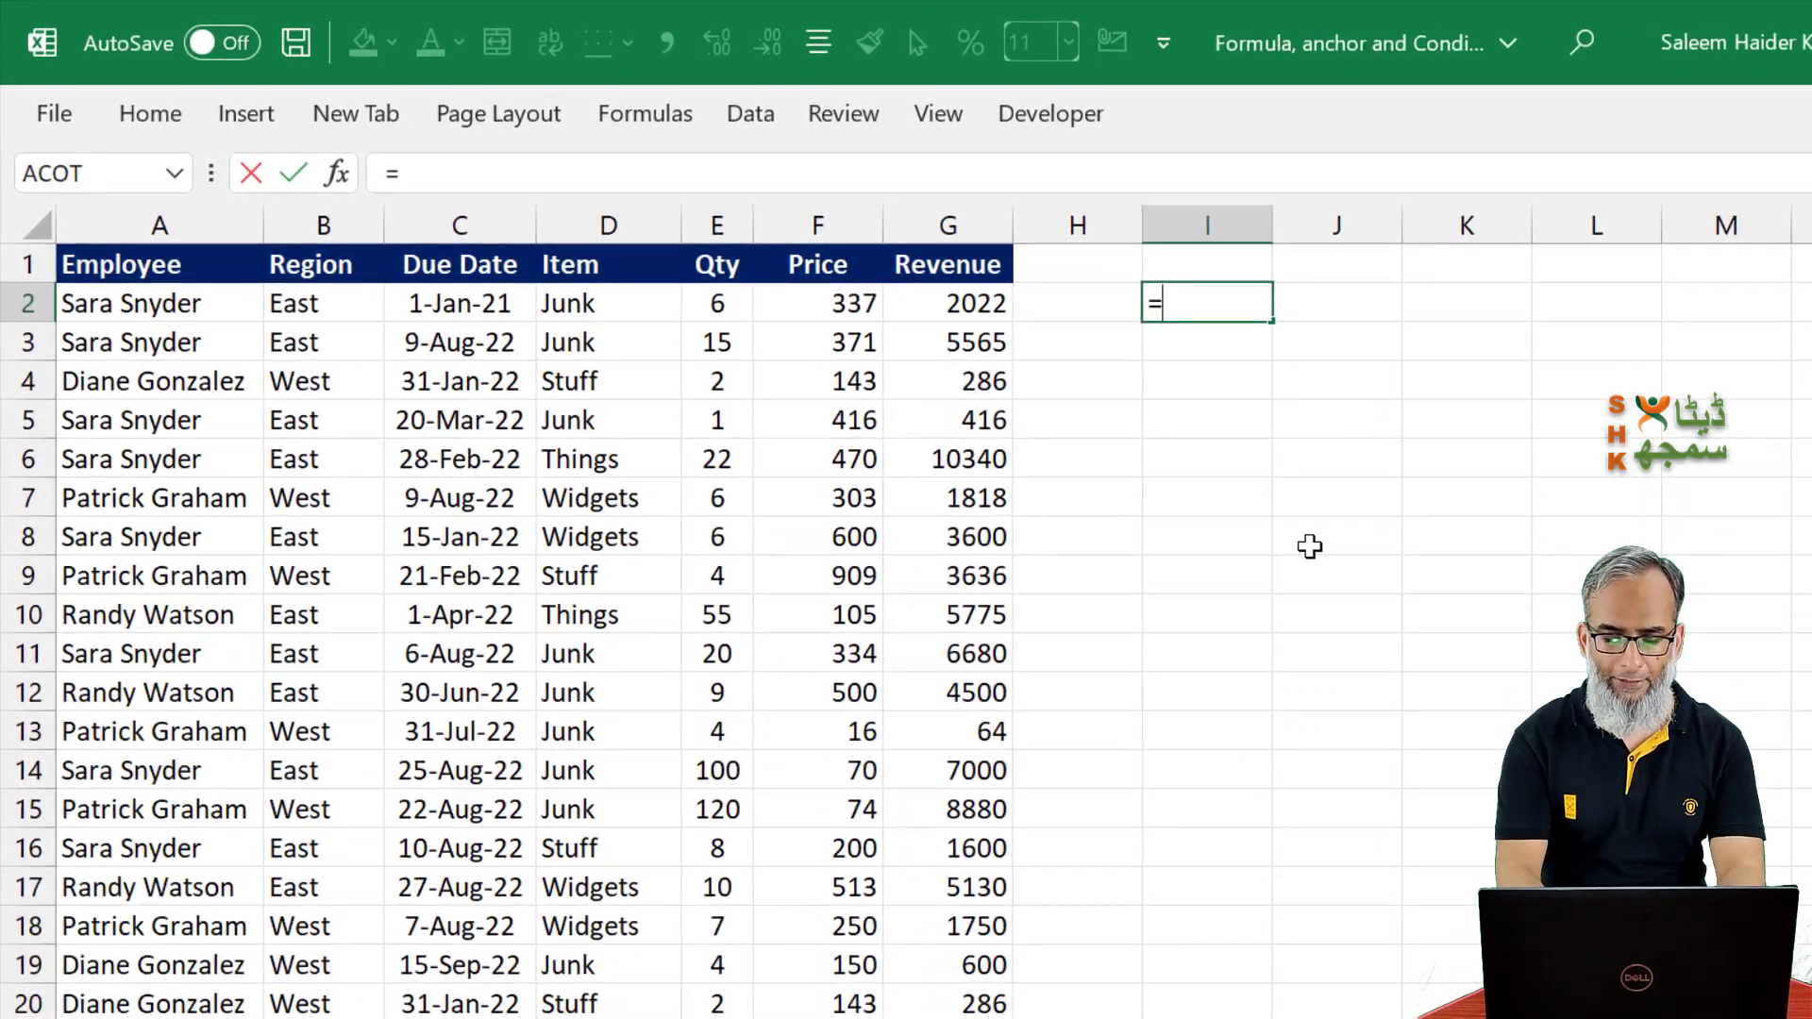
text(row)
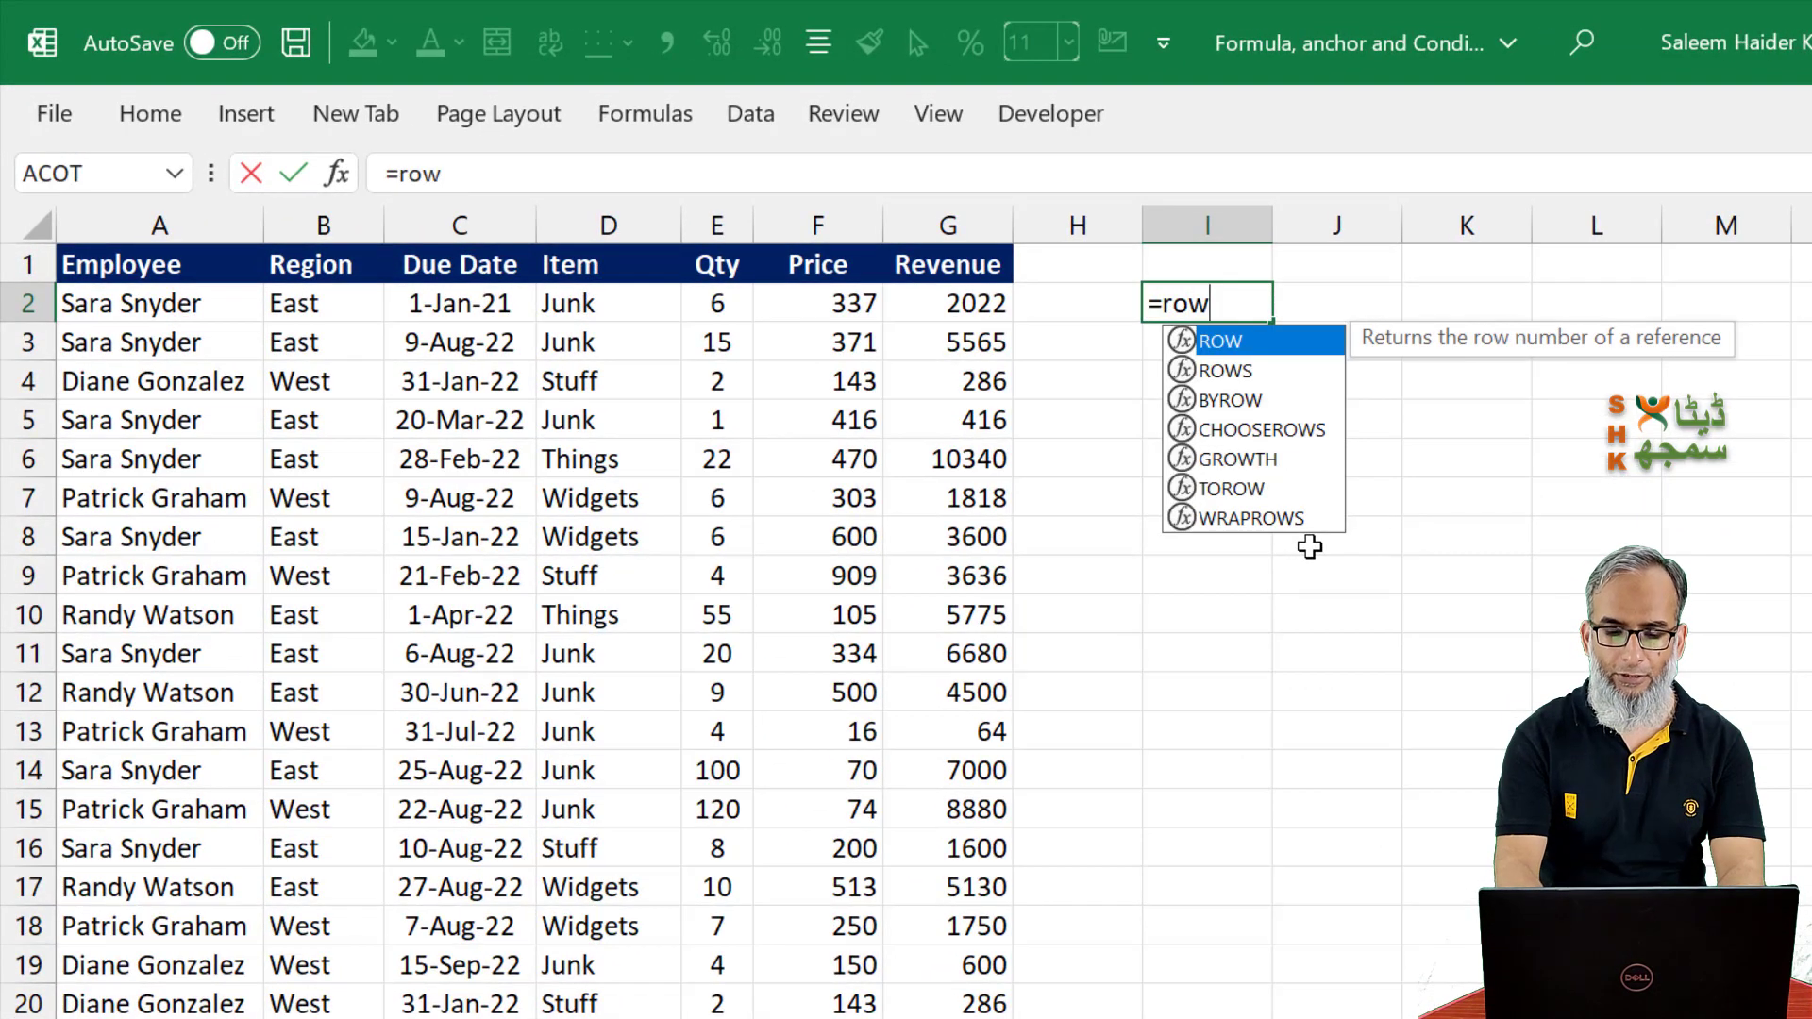
text(())
key(Return)
Fill the =ROW() formula down column I to row 26 and check the row numbers.
key(Up)
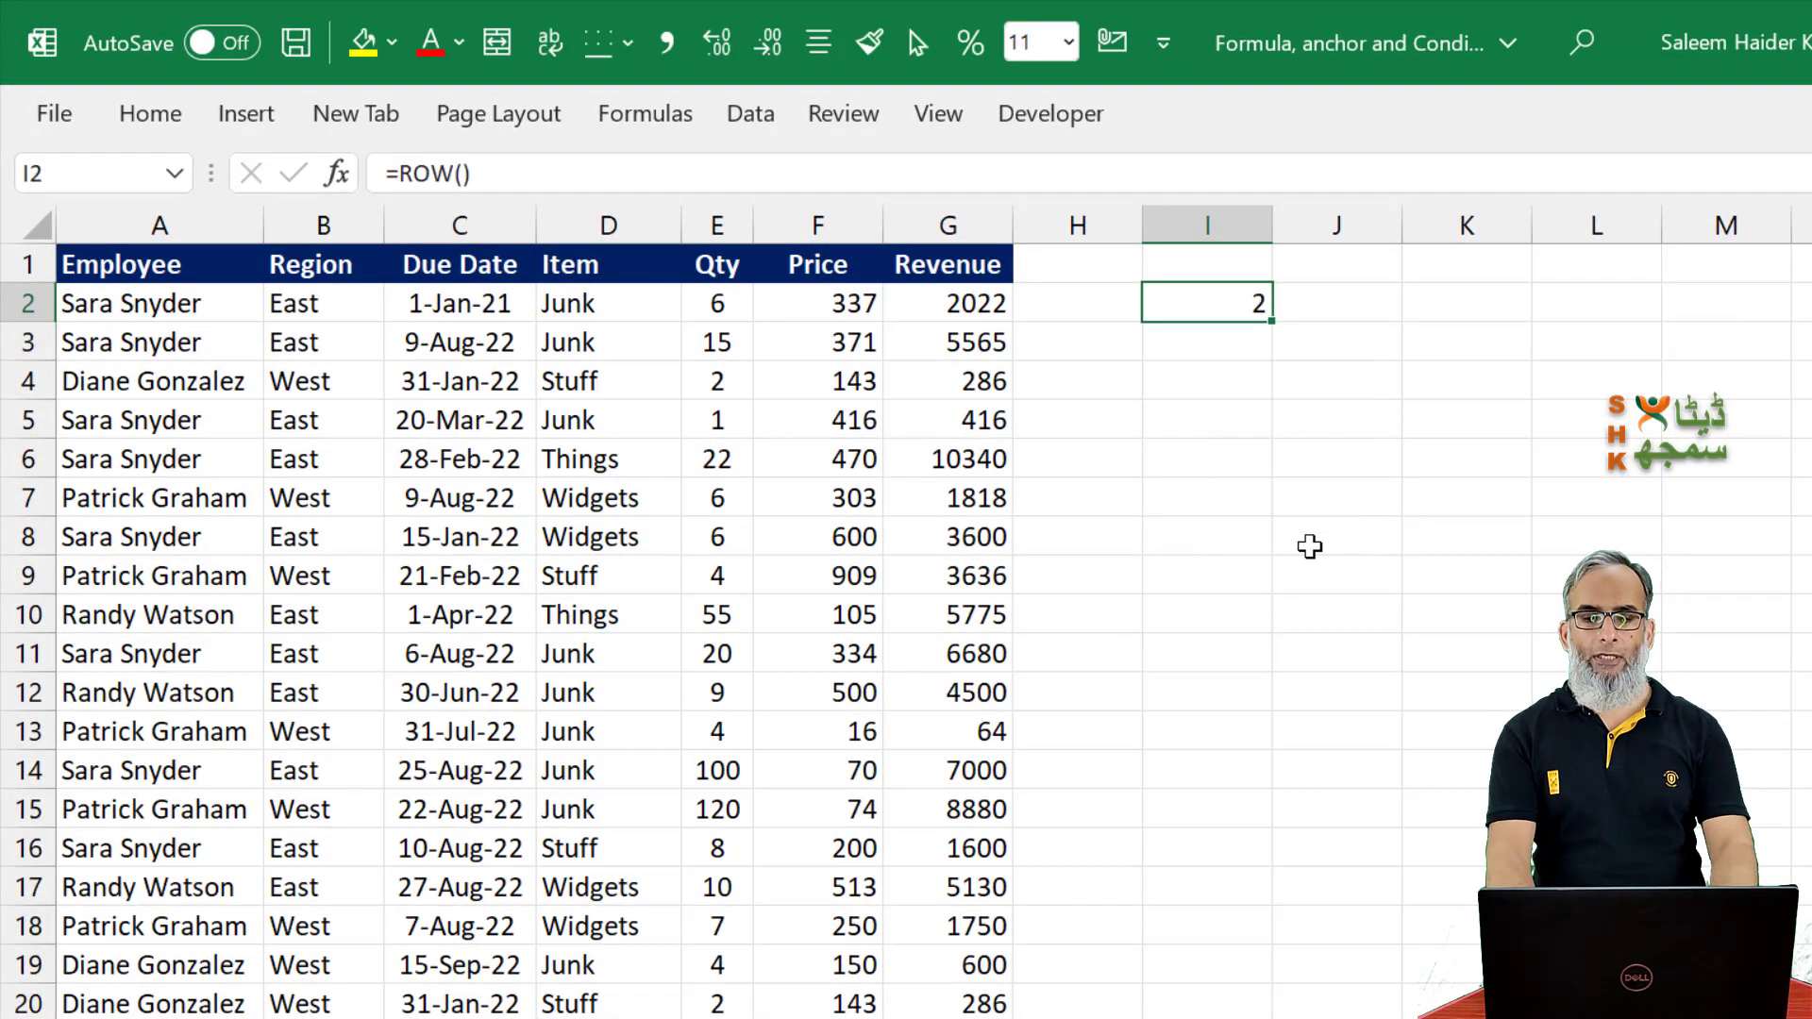
key(shift+Down)
key(shift+Down)
key(shift+Down)
key(shift+Down)
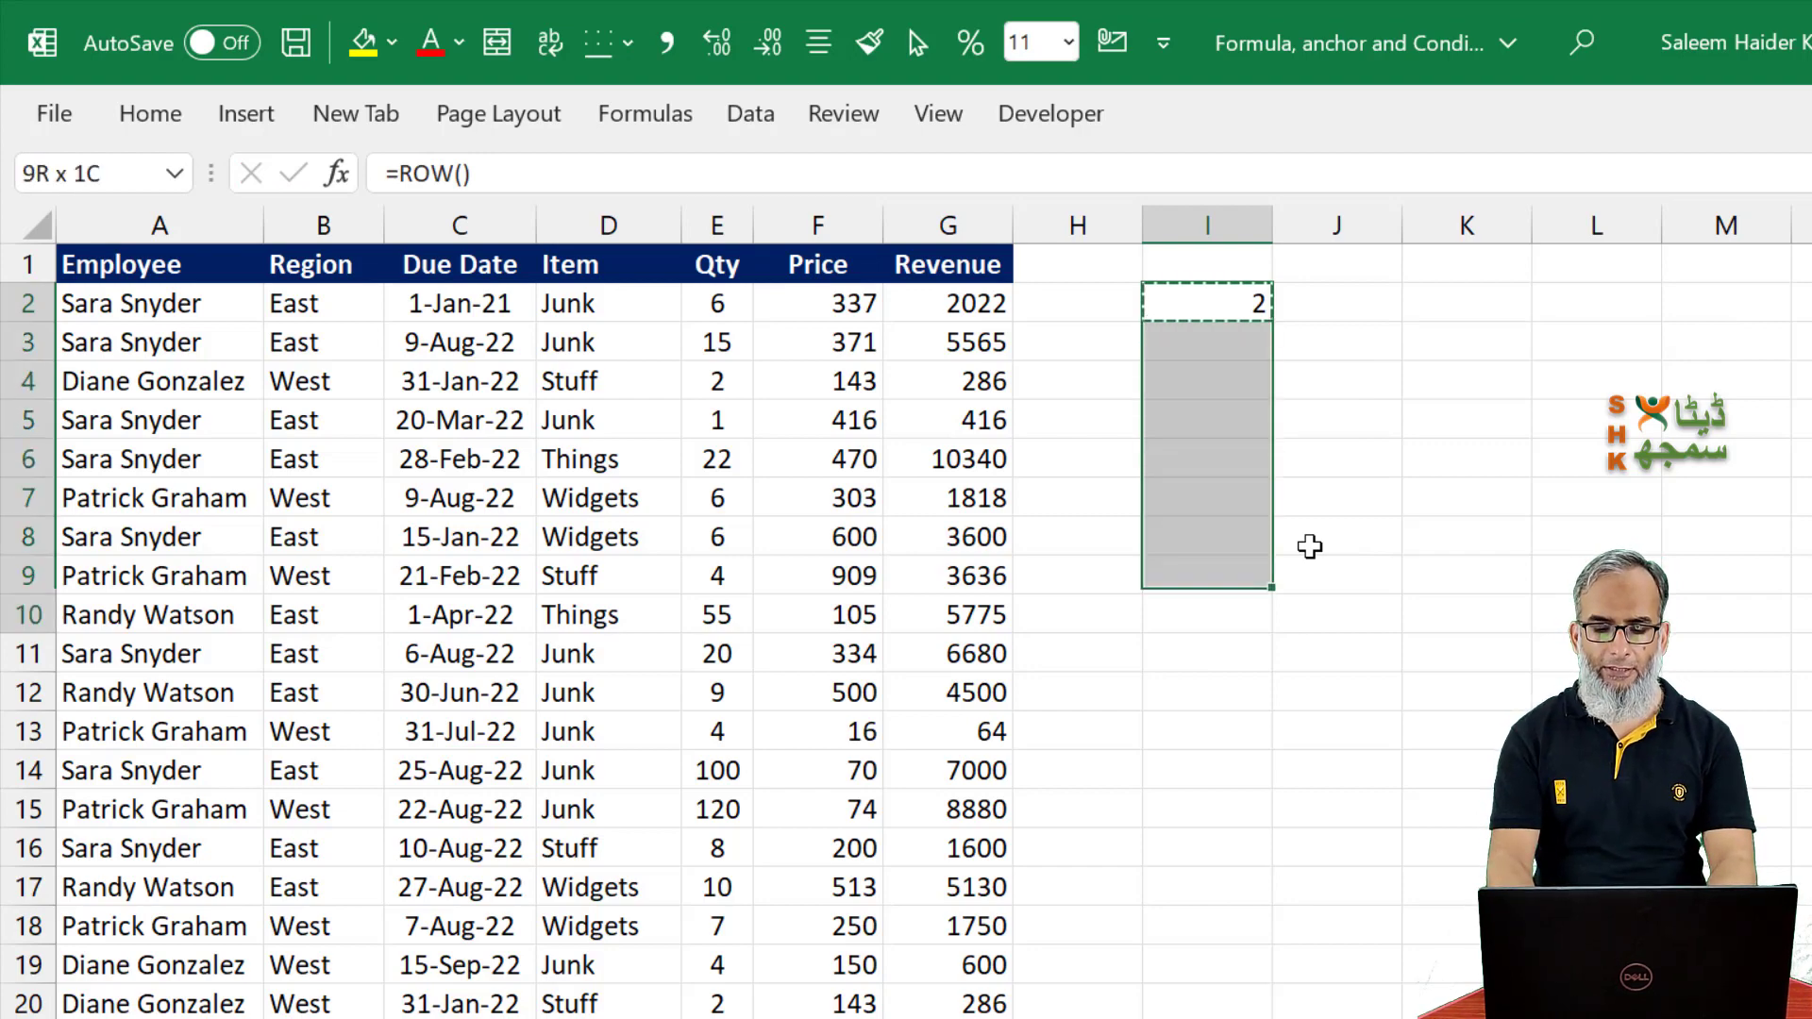
key(shift+Down)
key(shift+Down)
key(shift+Down)
scroll(1309, 547, down, 3)
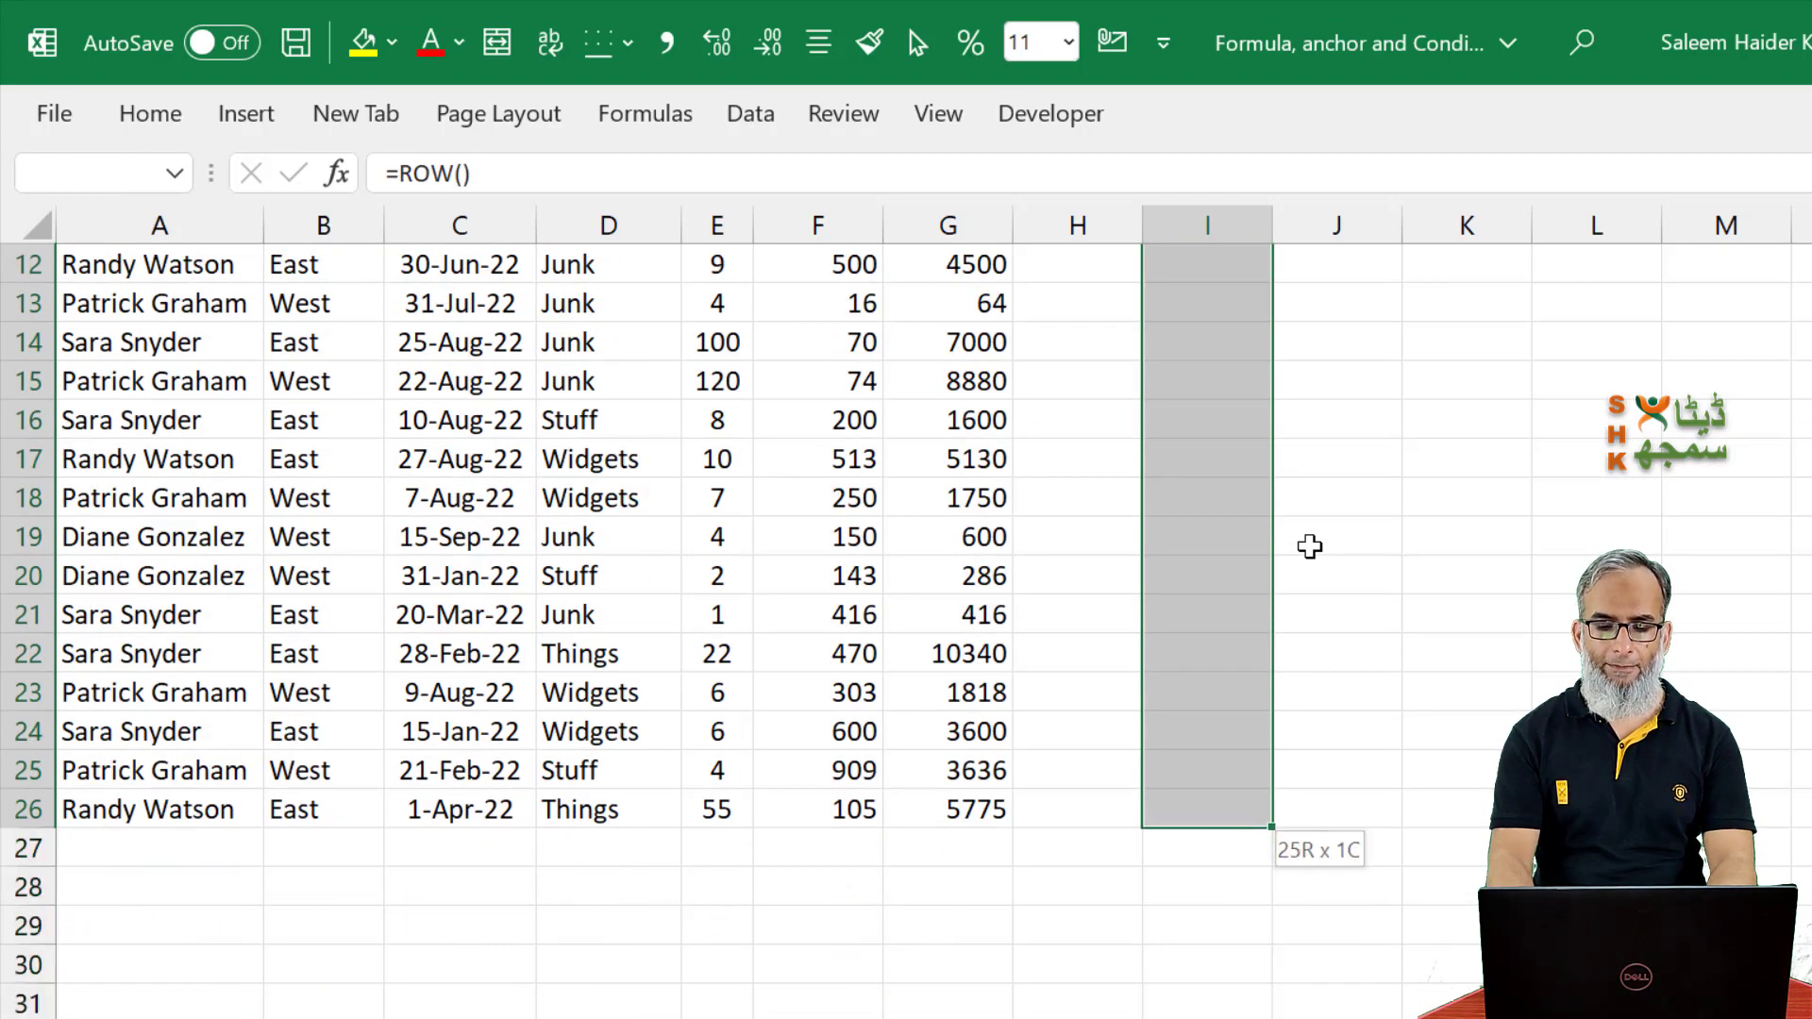
key(ctrl+d)
key(Up)
key(Down)
key(Down)
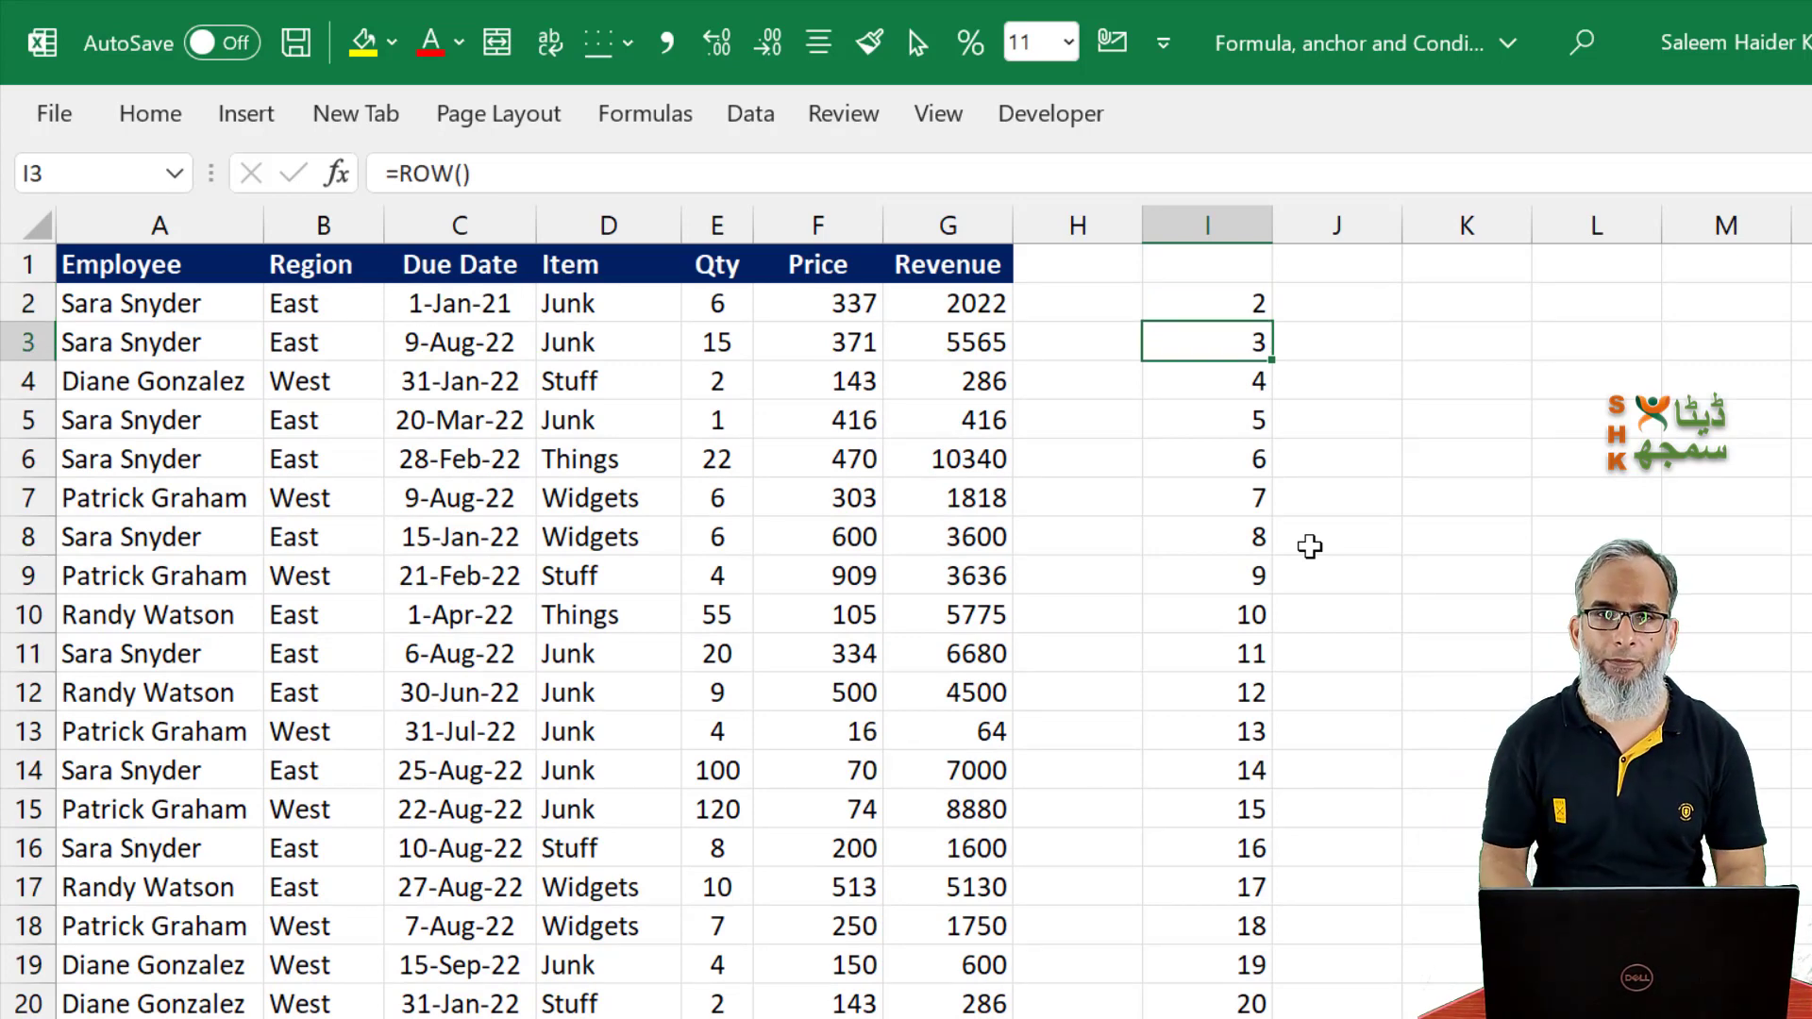
key(Up)
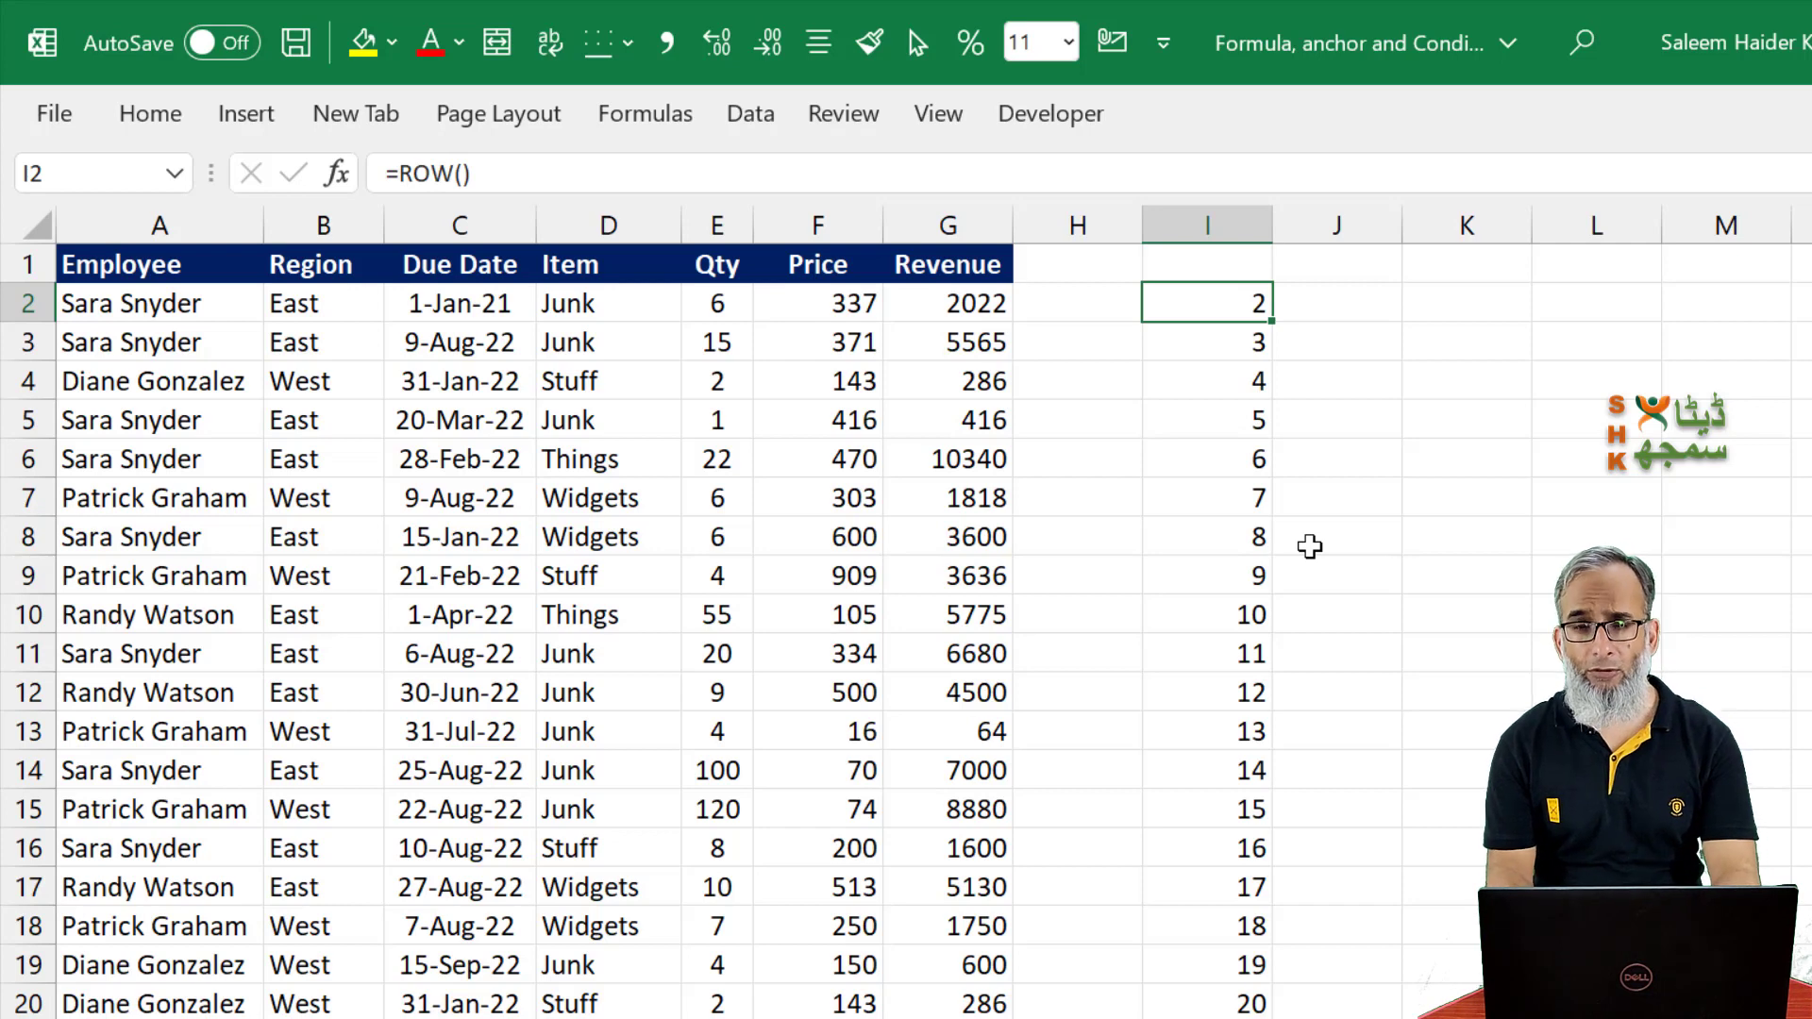
key(F2)
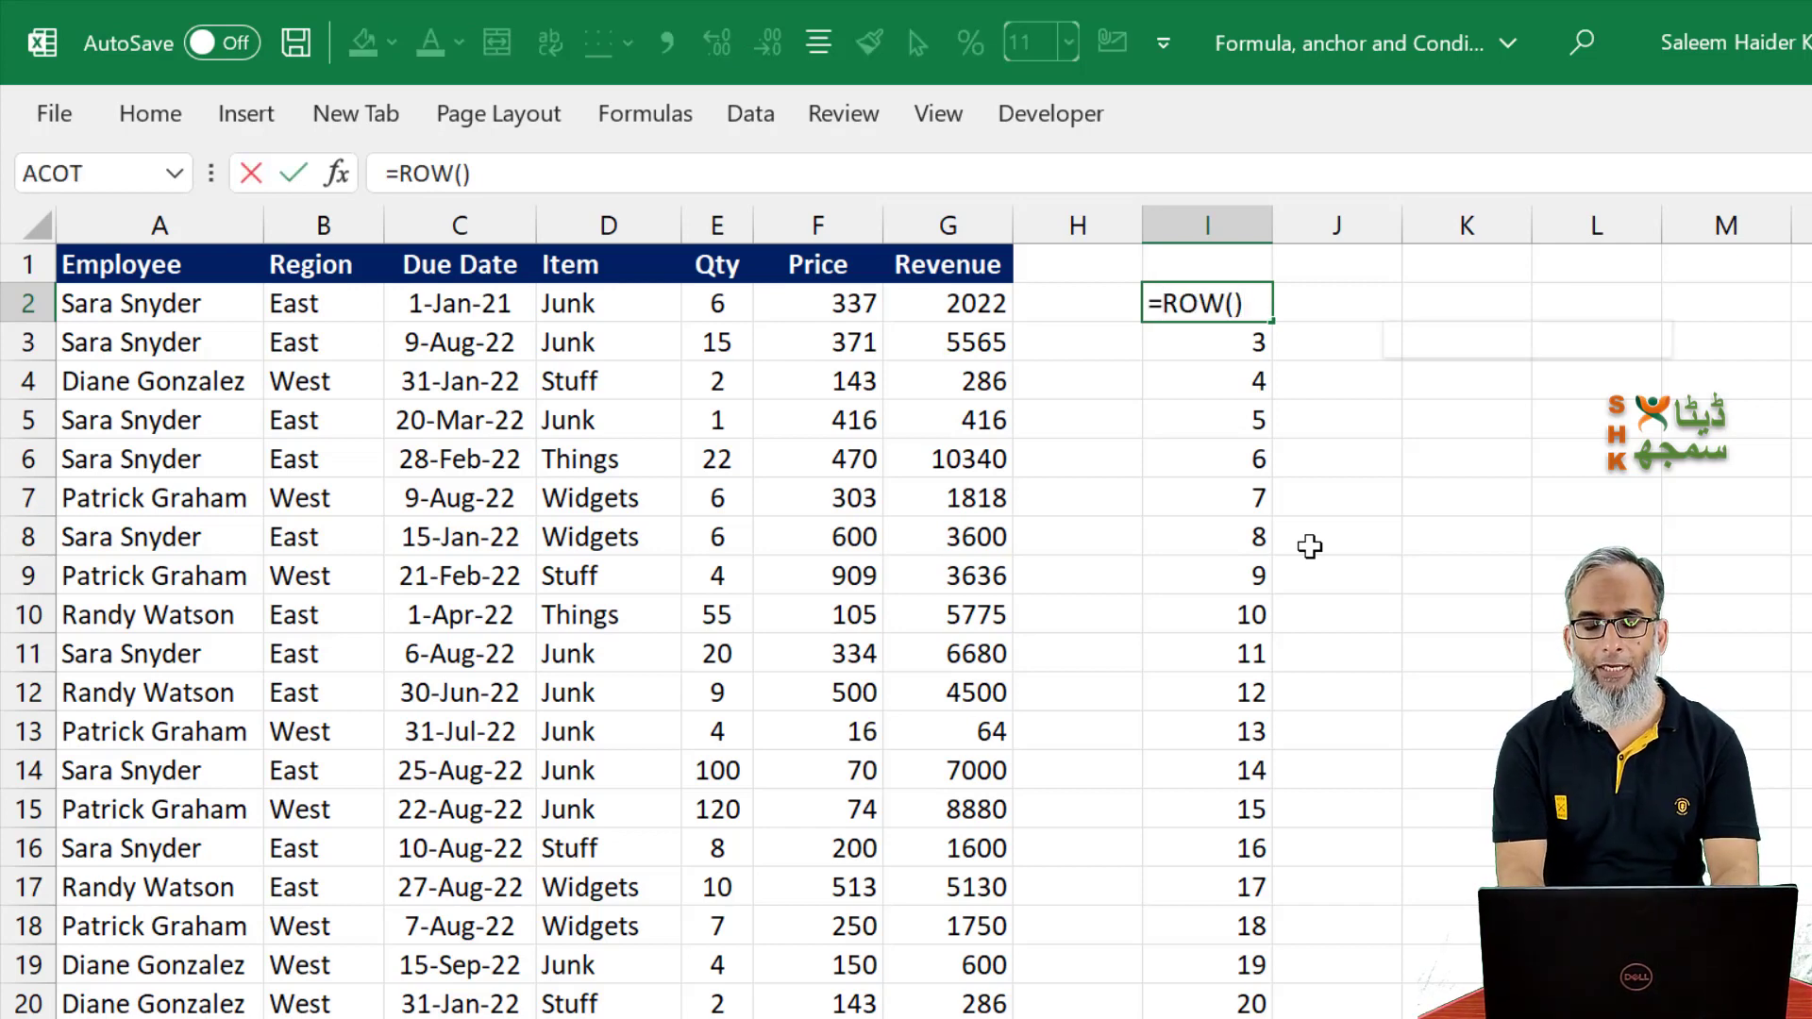
Change the I2 formula to =RIGHT(ROW(),1).
text(right)
key(Tab)
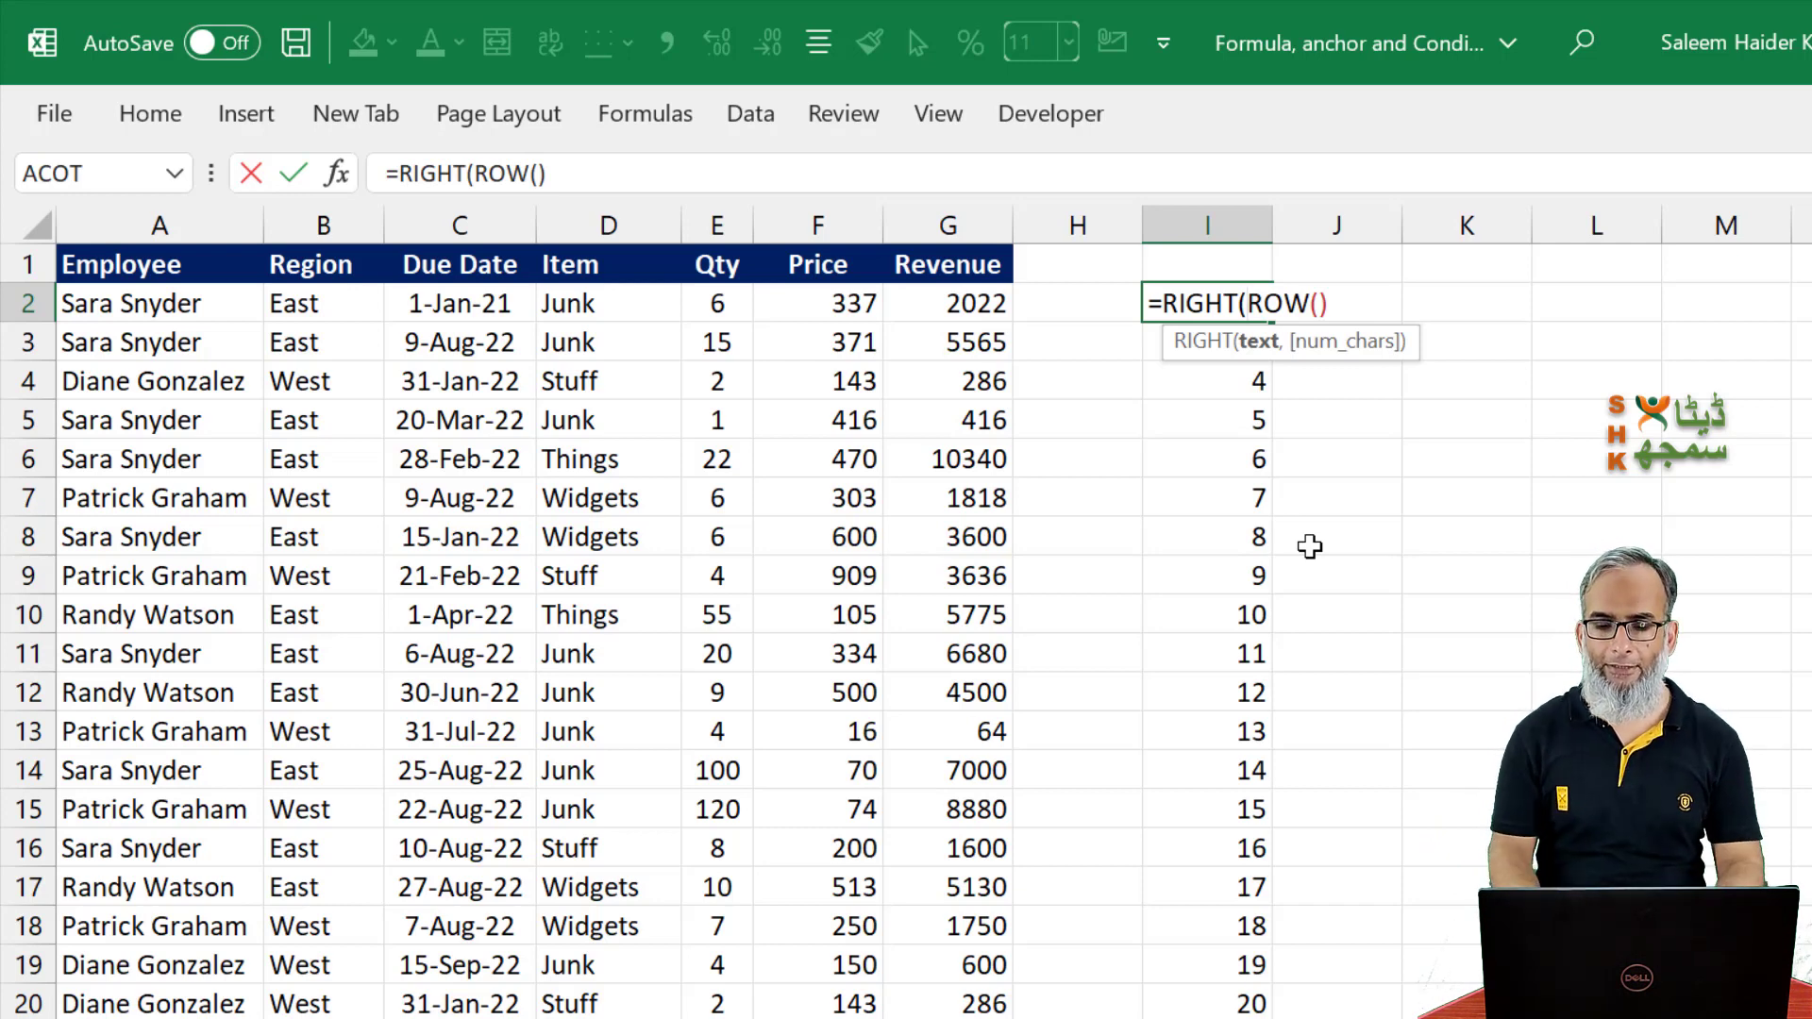
click(1366, 303)
text(,1)
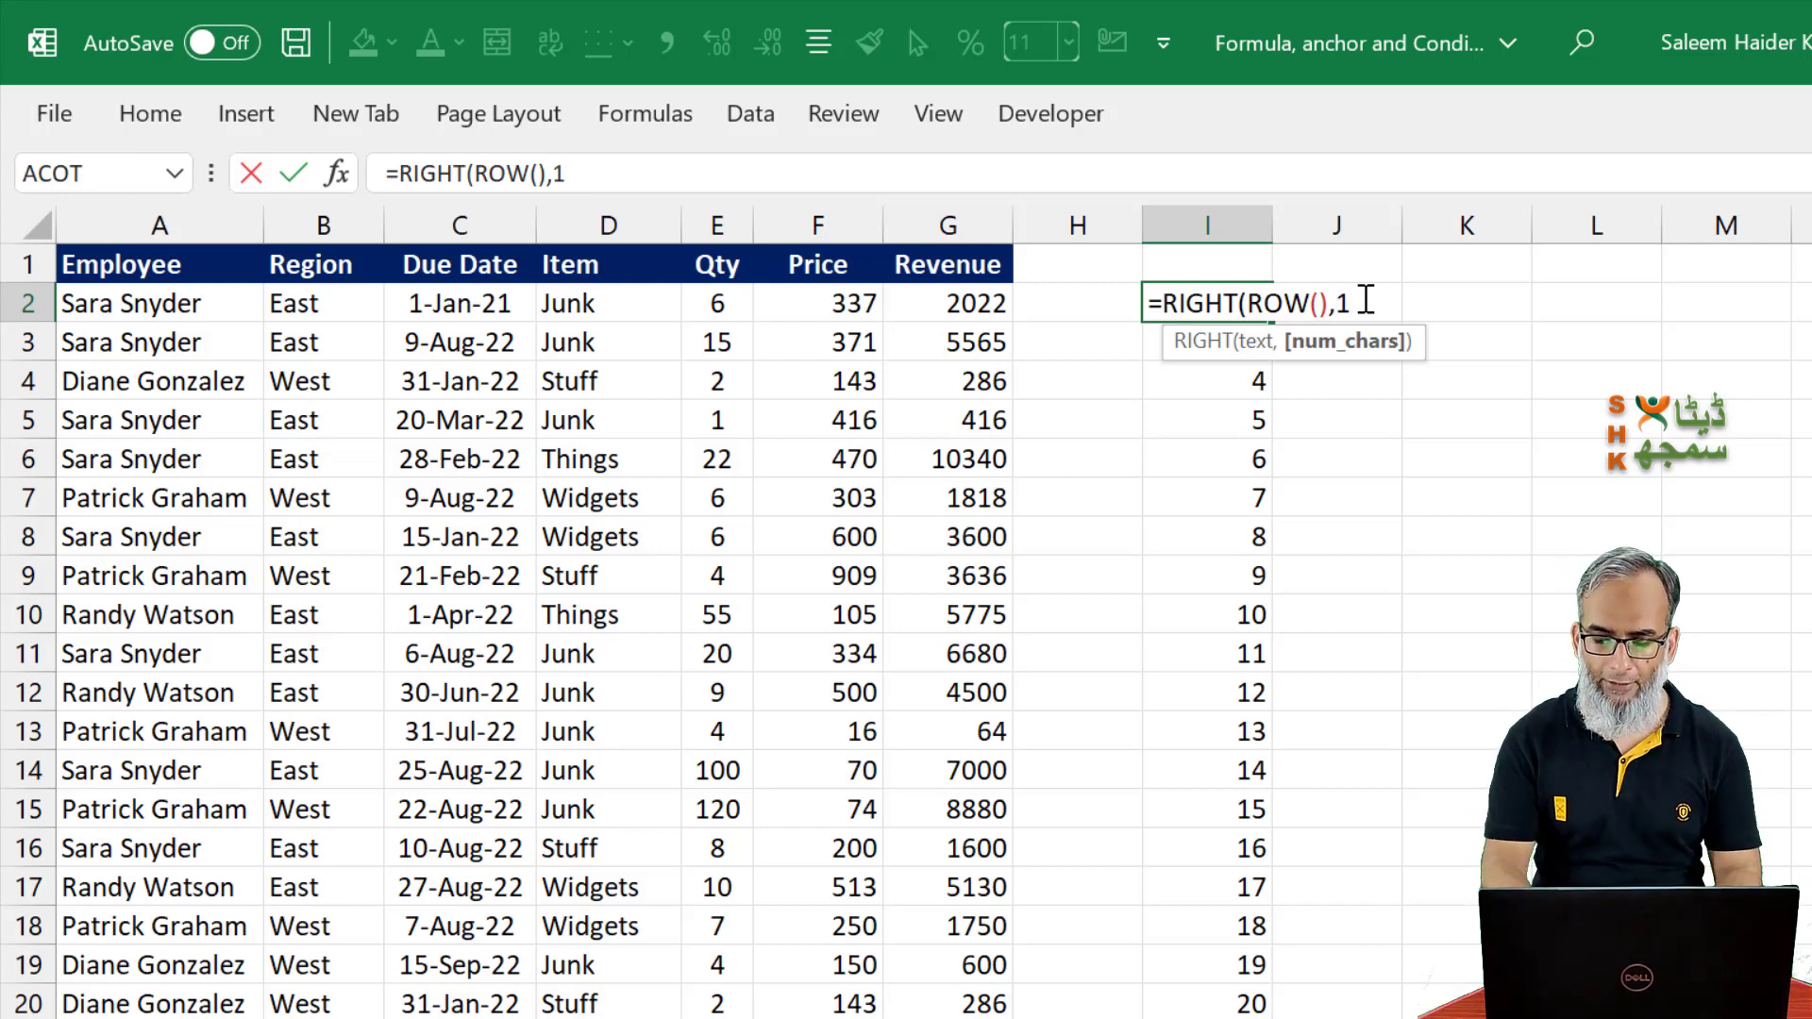
text())
key(Return)
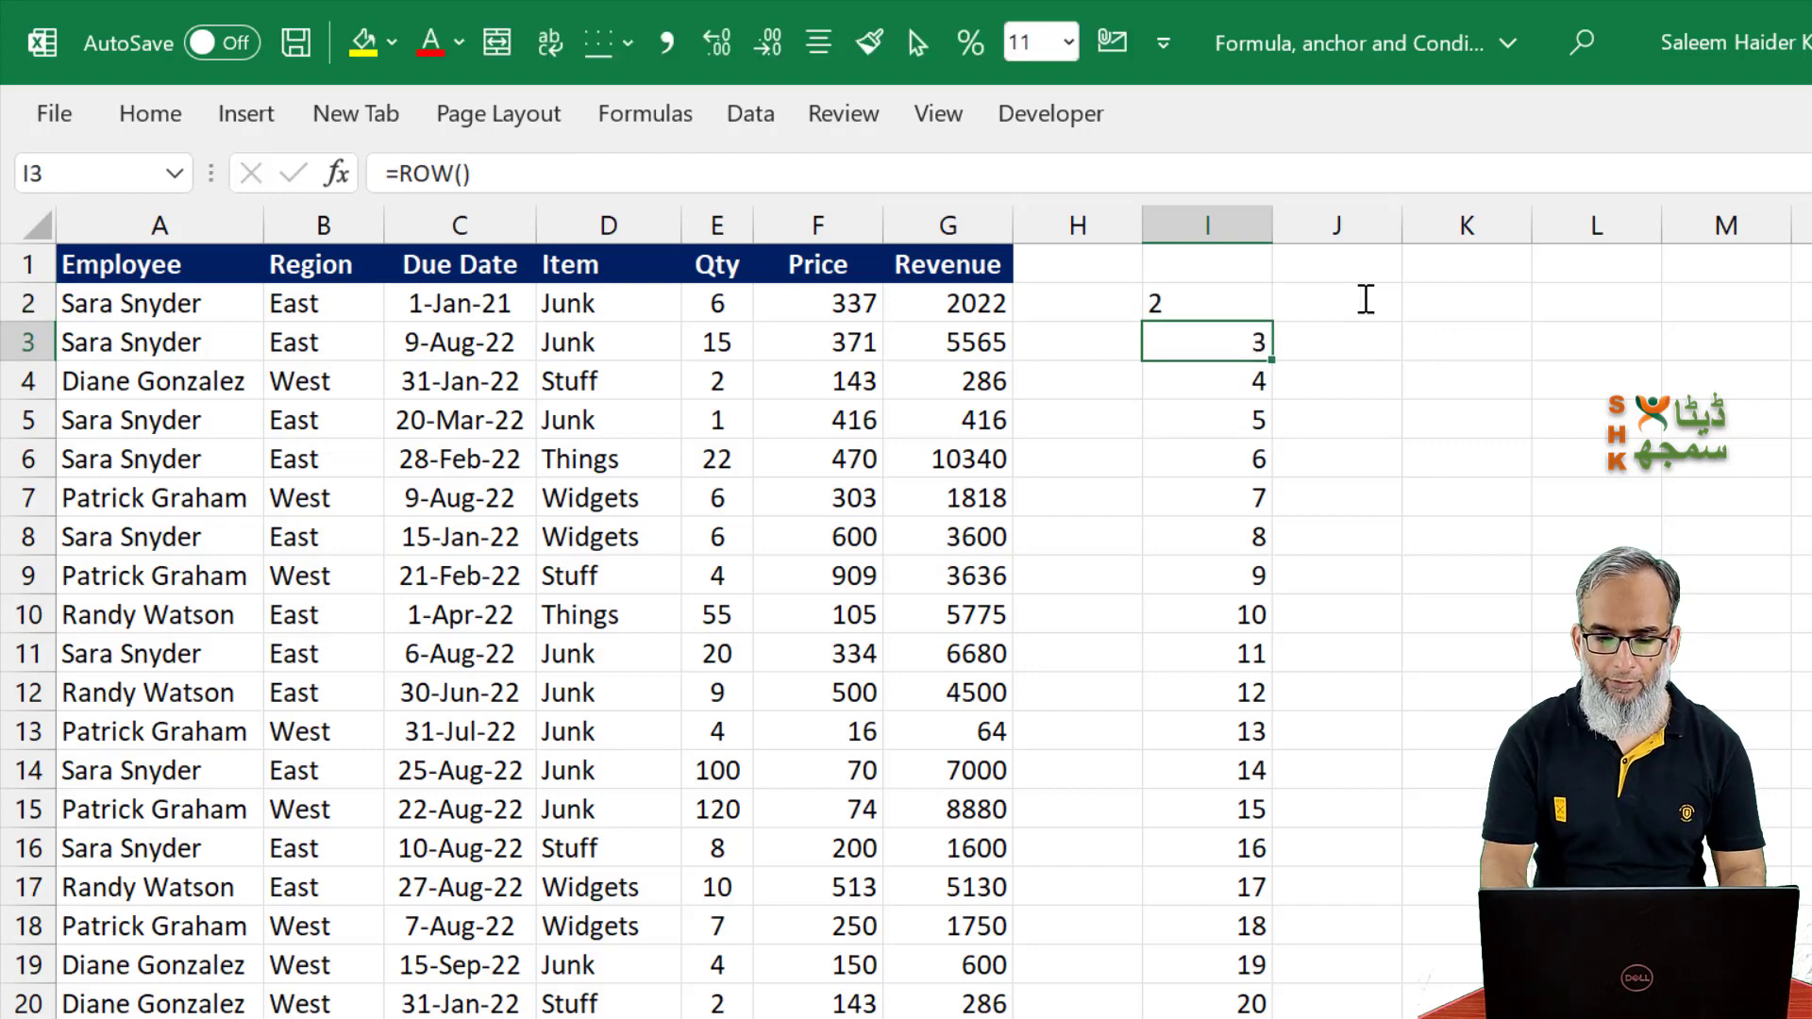
Fill =RIGHT(ROW(),1) down column I and check the last-digit results in rows 6–12.
key(Up)
key(ctrl+shift+Down)
key(ctrl+d)
key(Up)
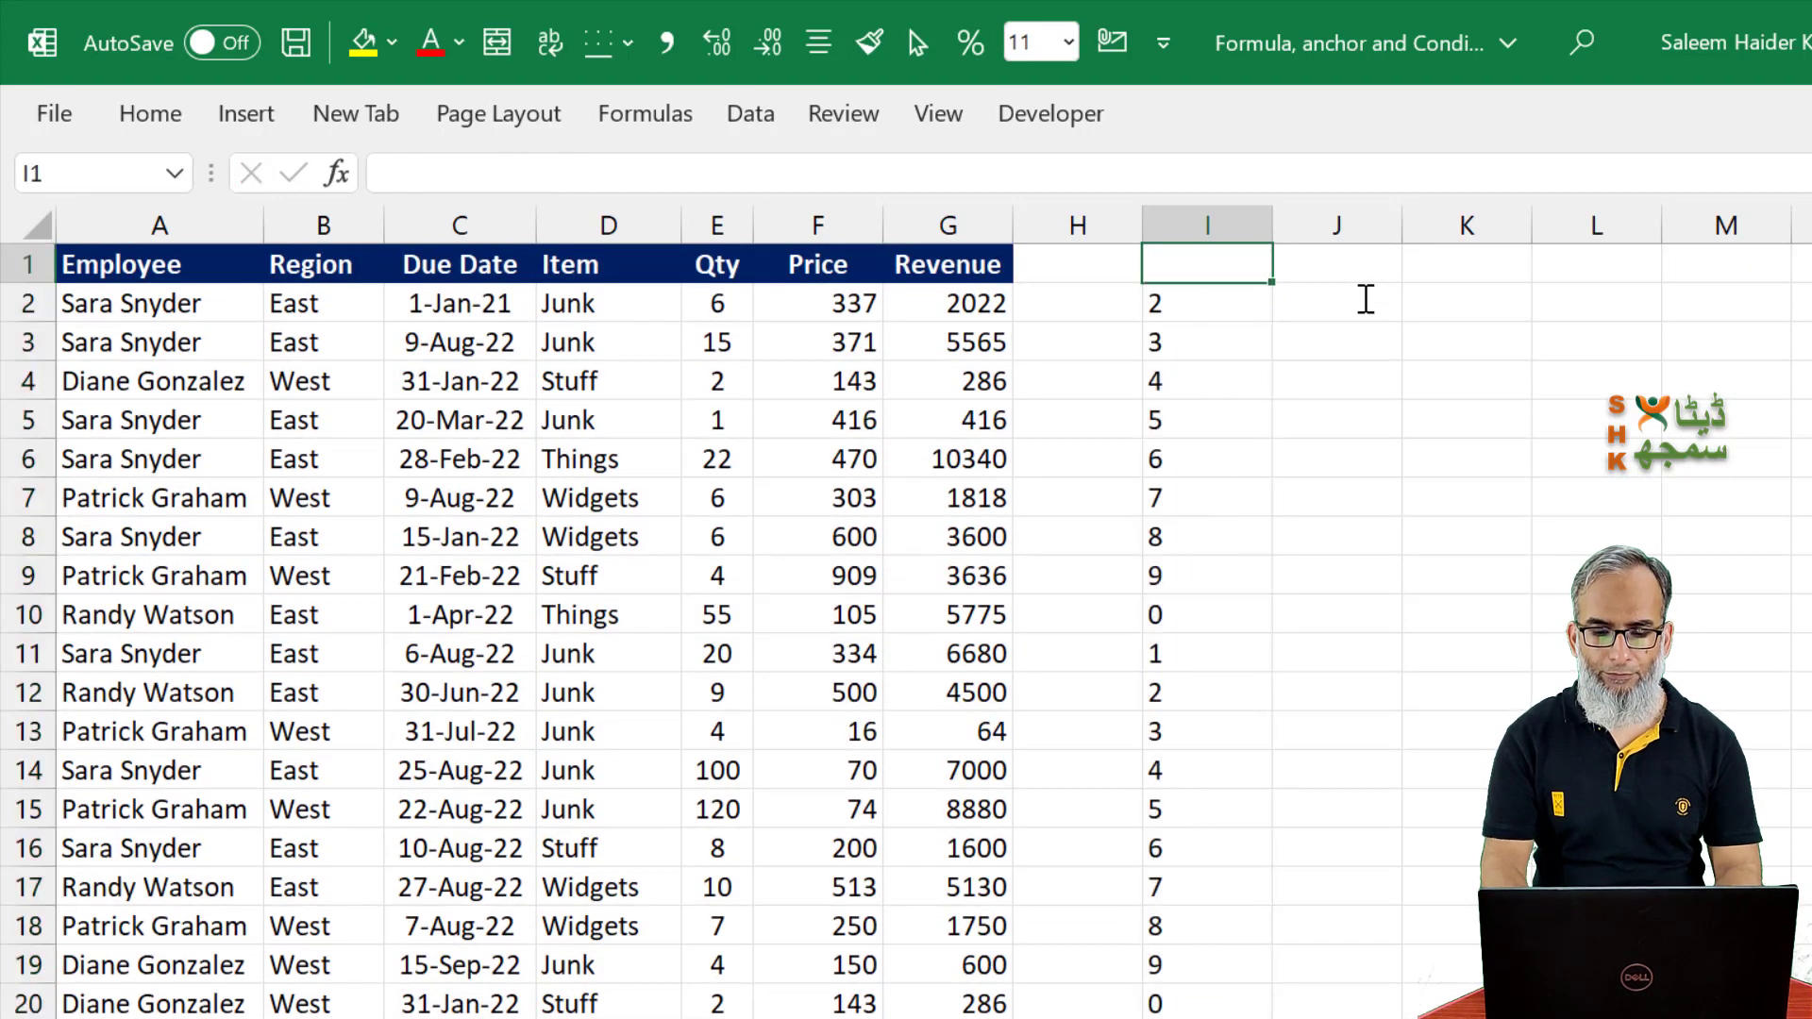
key(Down)
key(Down)
key(Down)
key(Down)
key(Down)
key(Down)
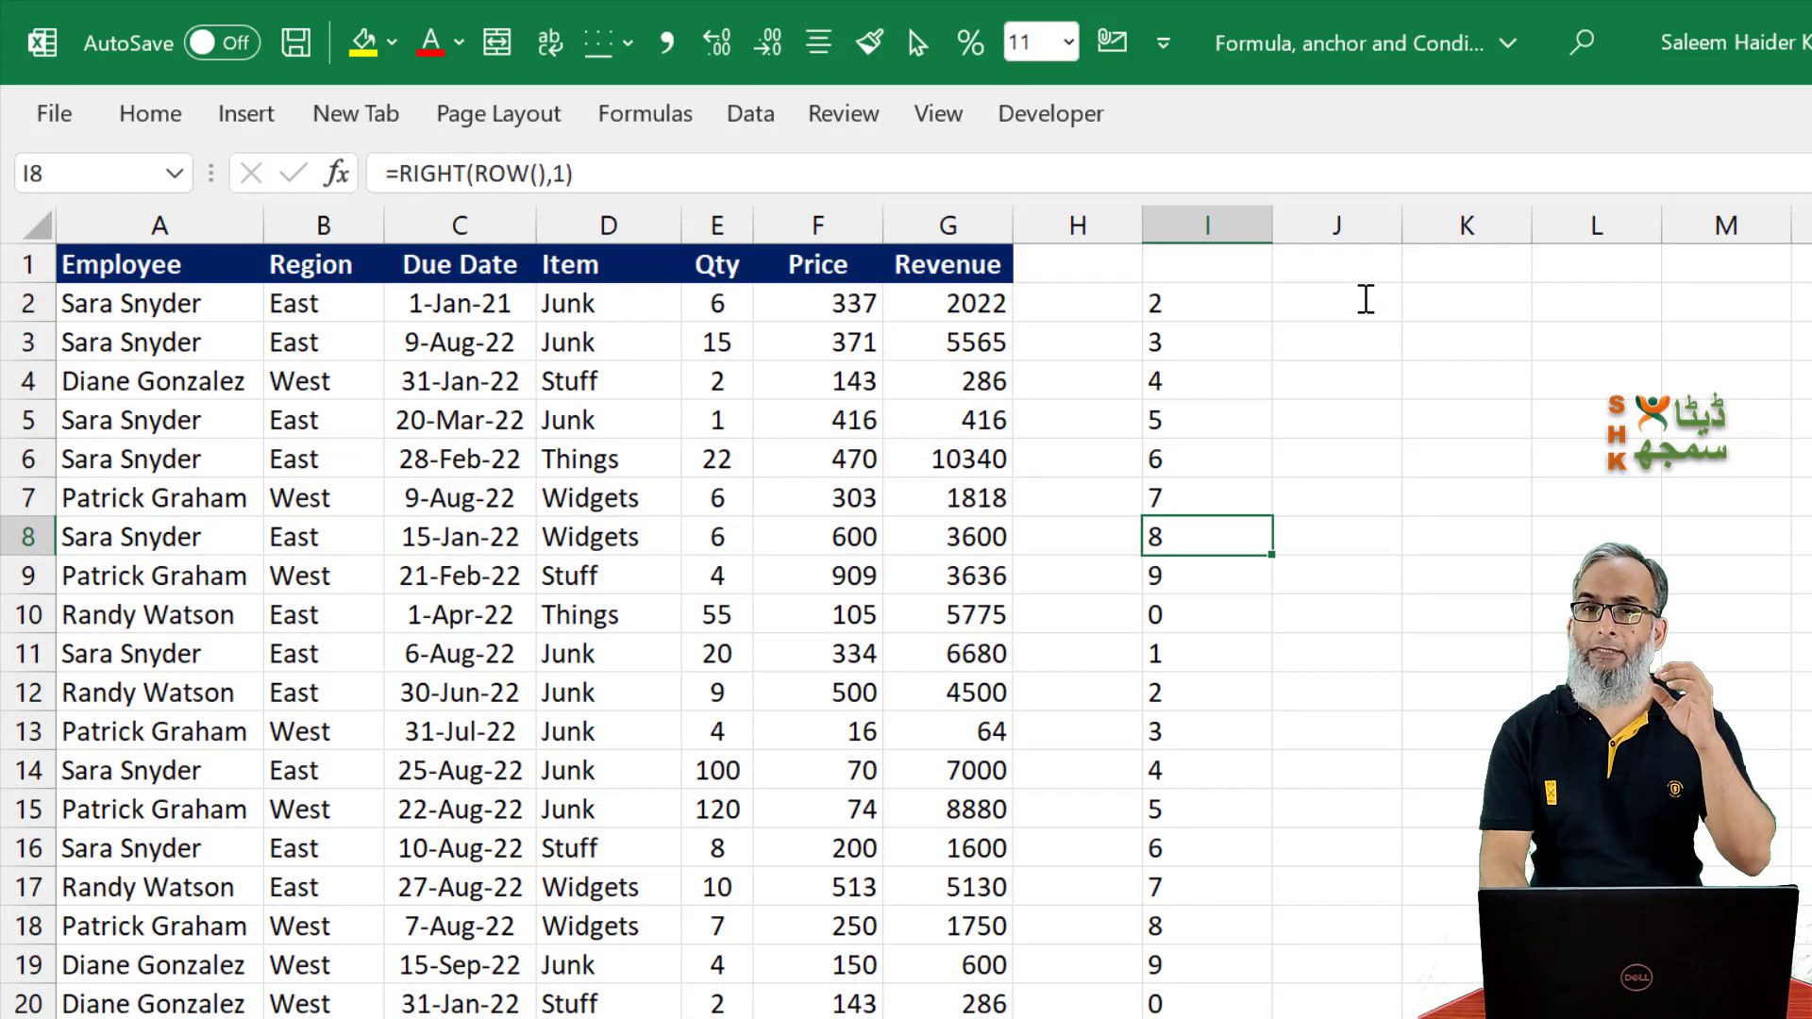
key(Up)
key(Up)
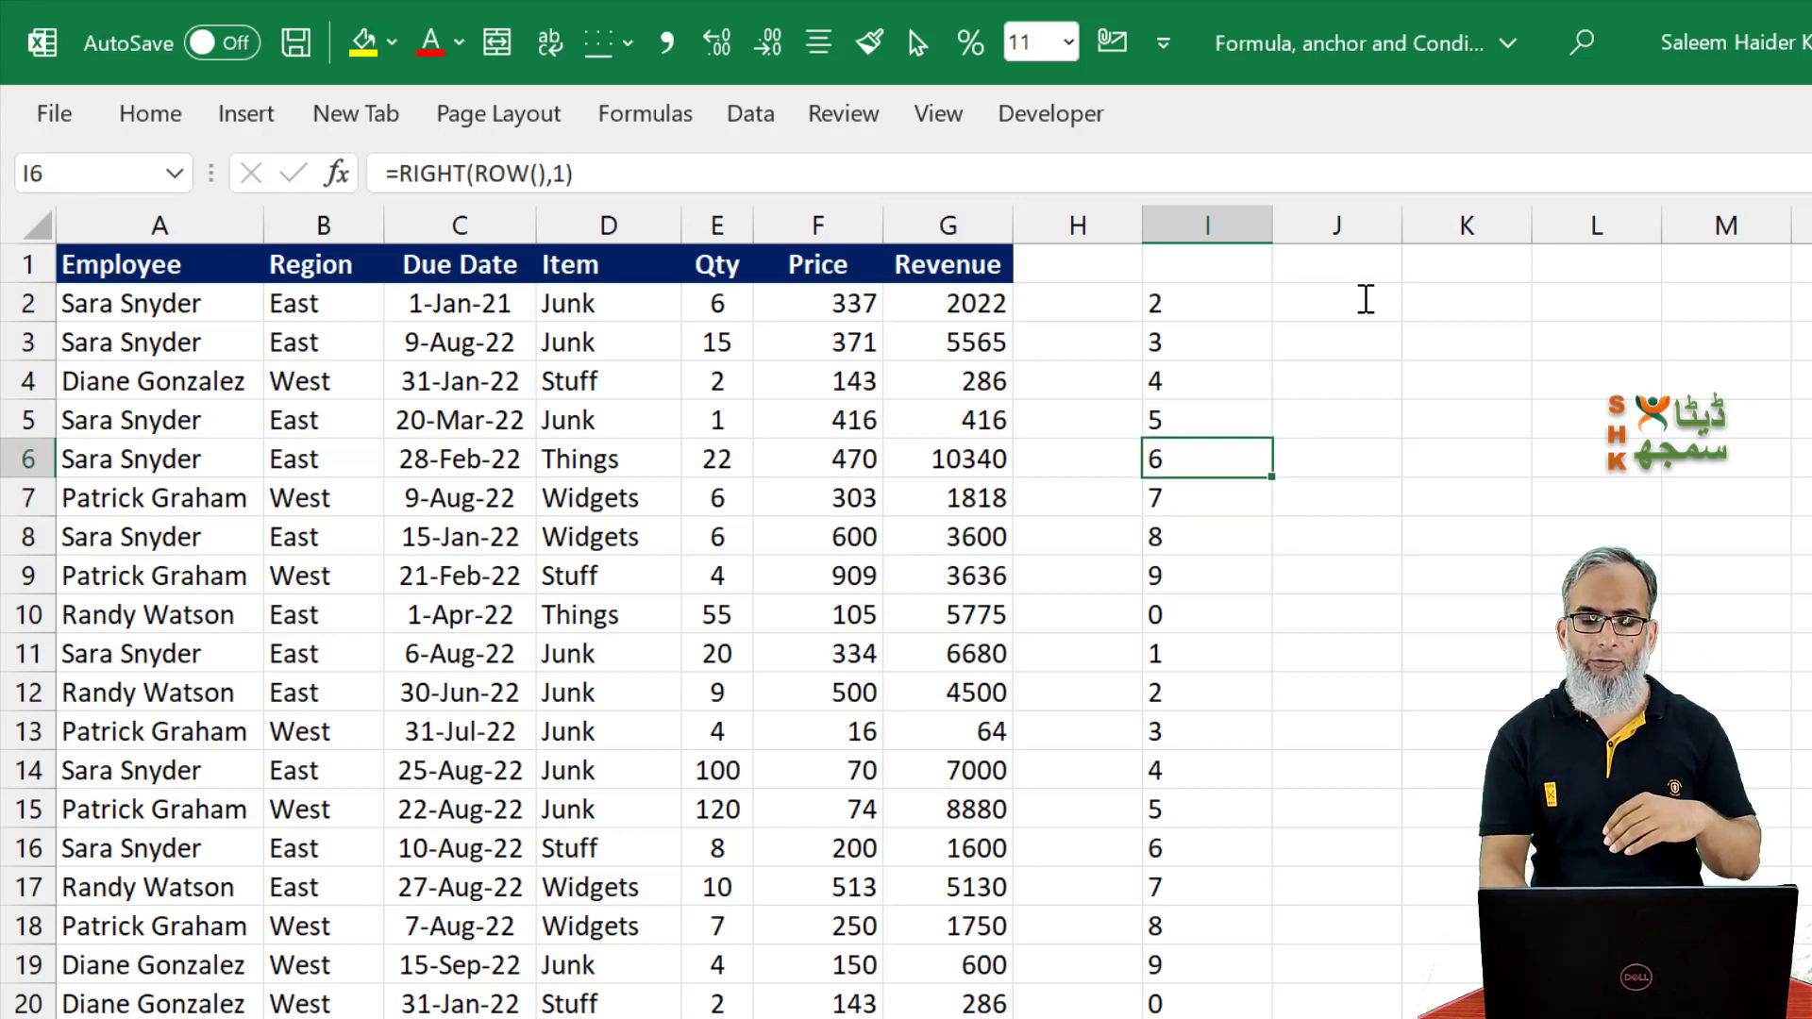
key(Up)
key(Up)
key(Up)
key(Up)
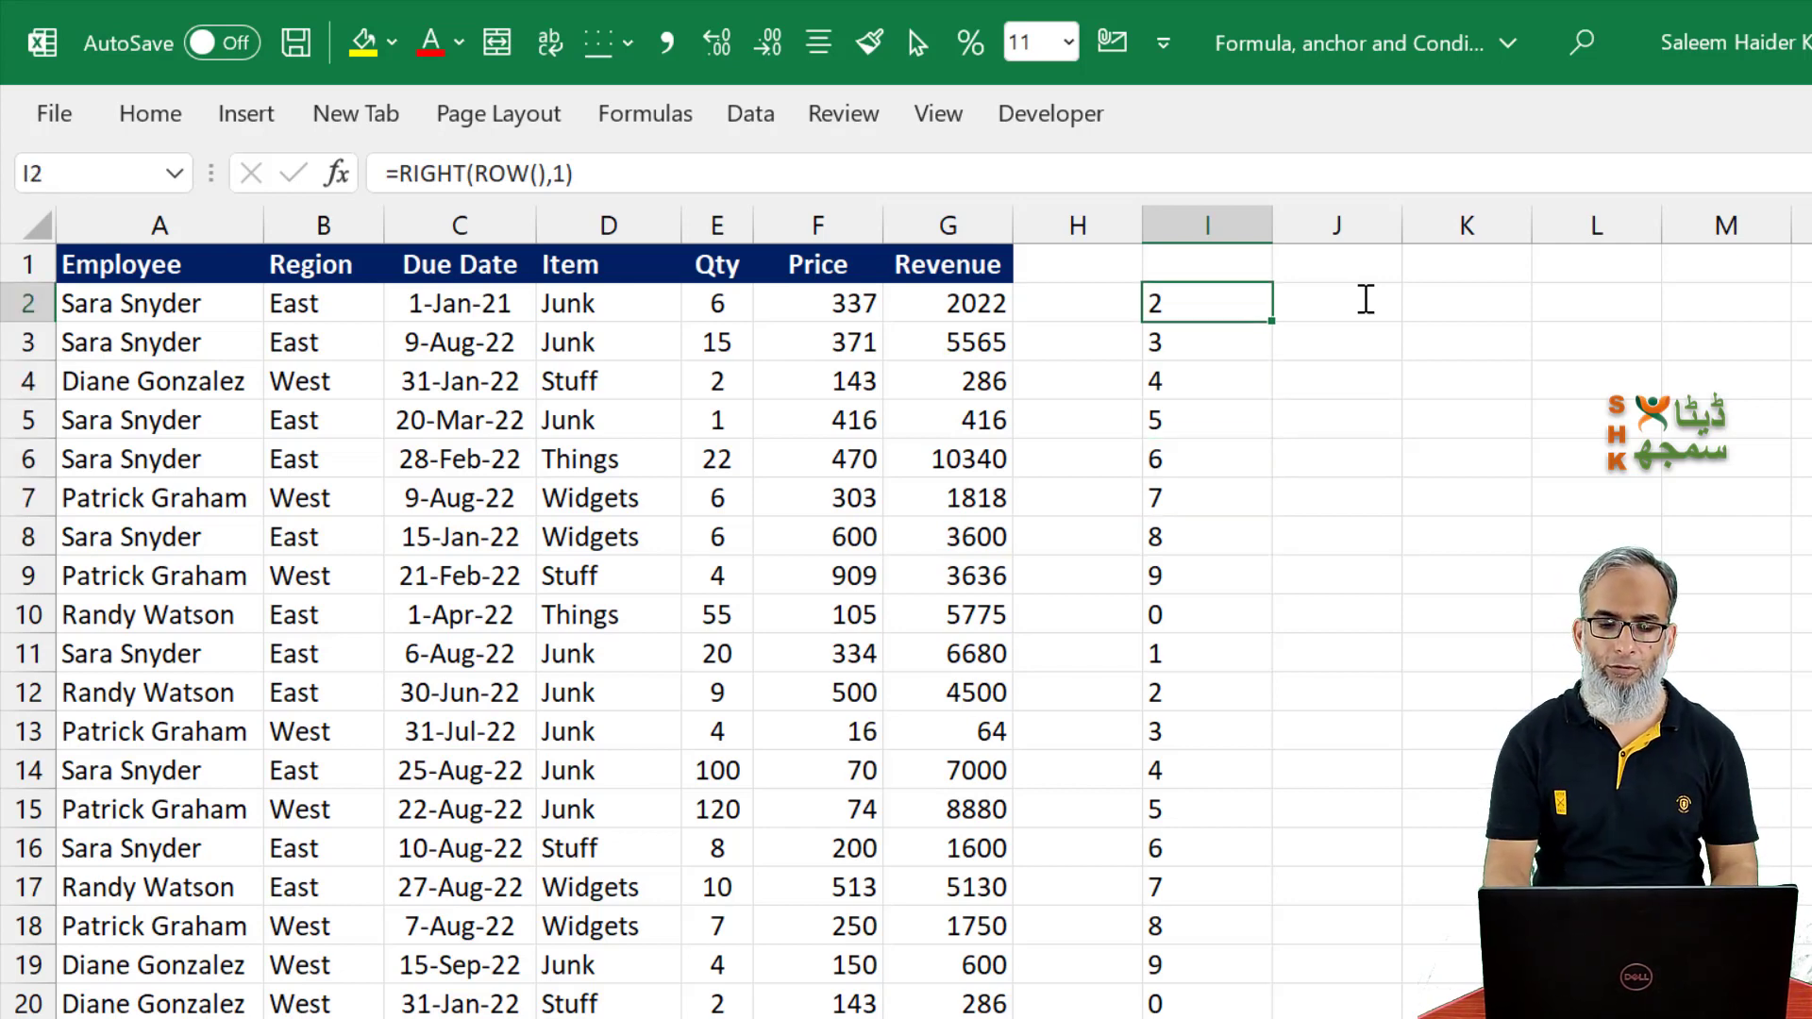
key(Down)
key(Down)
key(Down)
key(Down)
key(Down)
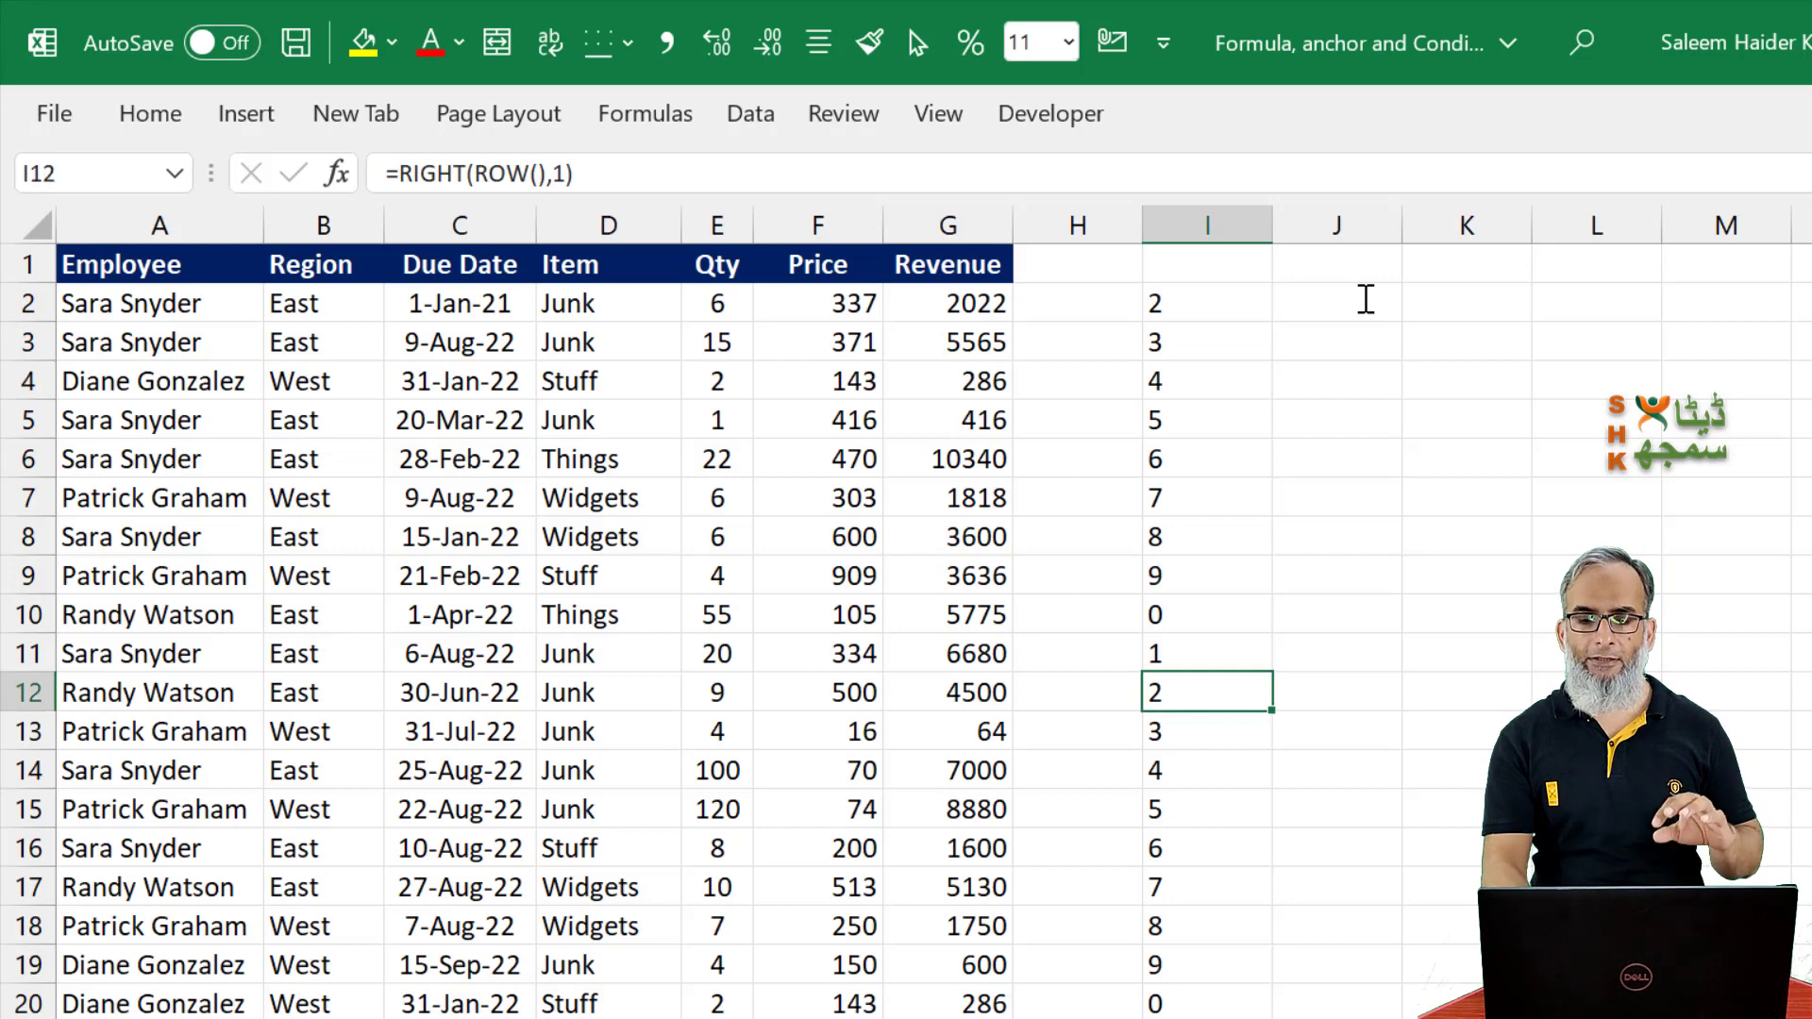
key(Up)
key(Up)
key(Down)
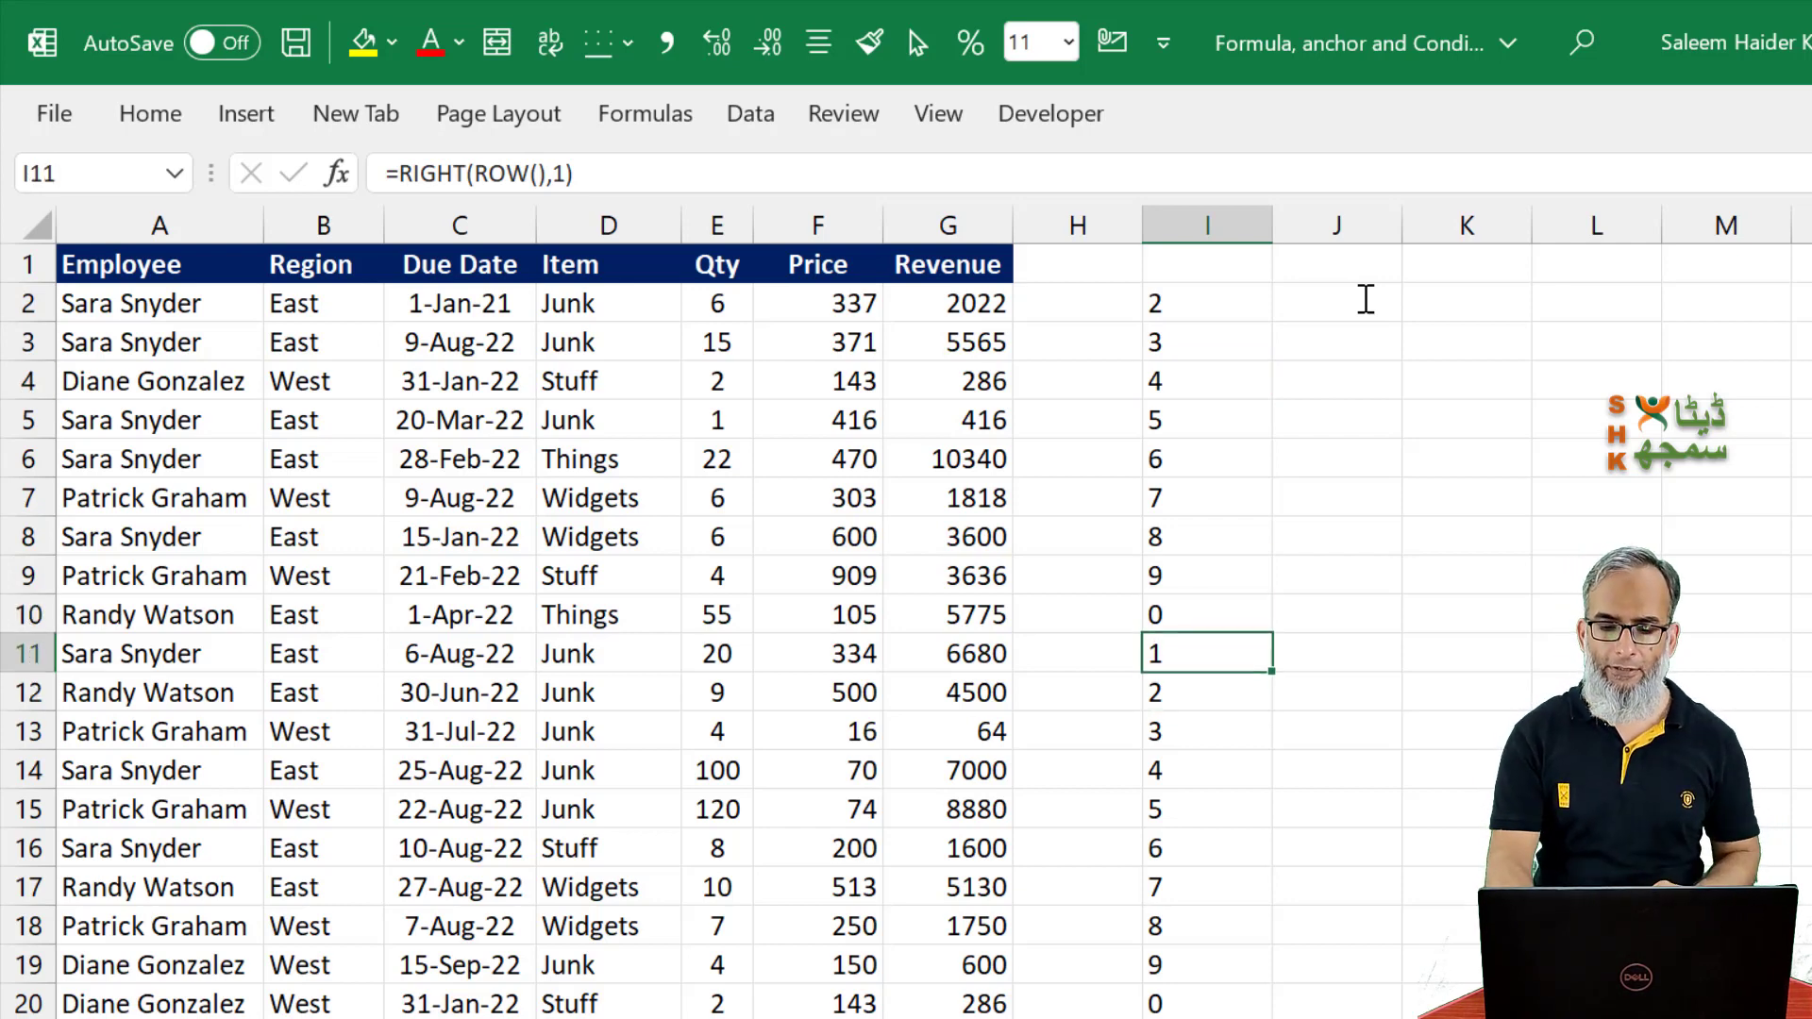
key(Down)
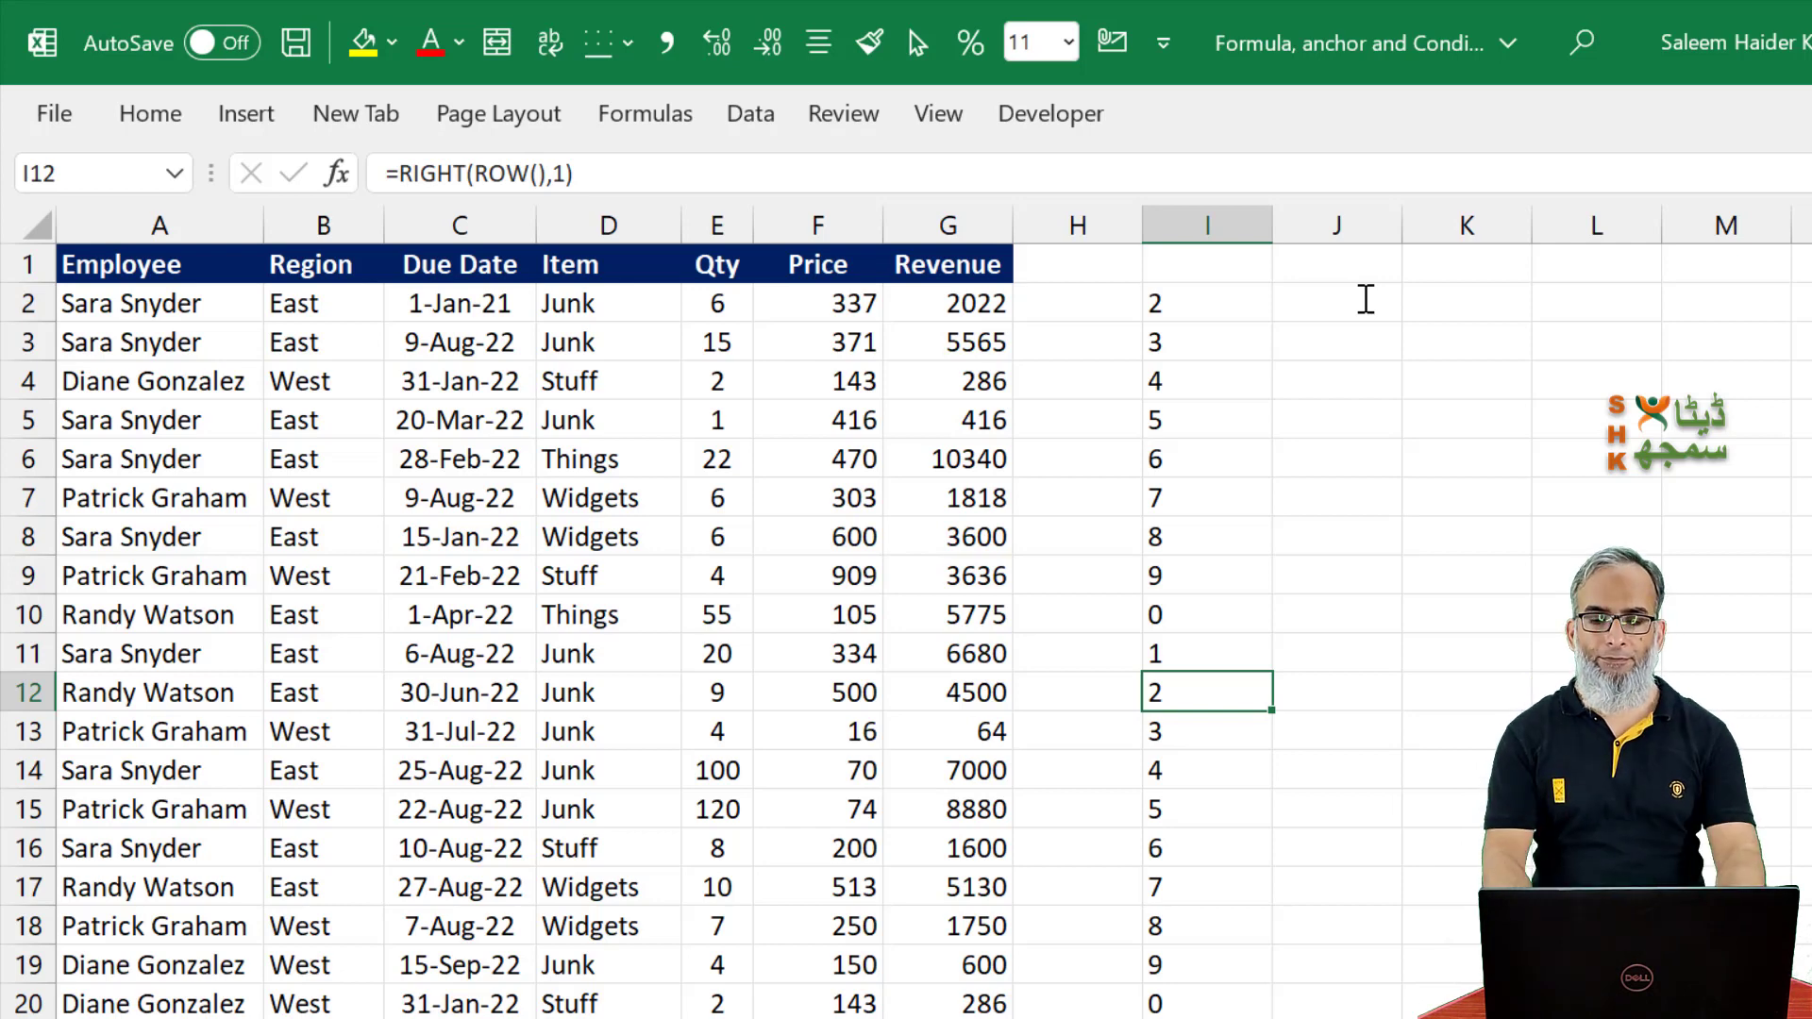
key(ctrl+Up)
key(F2)
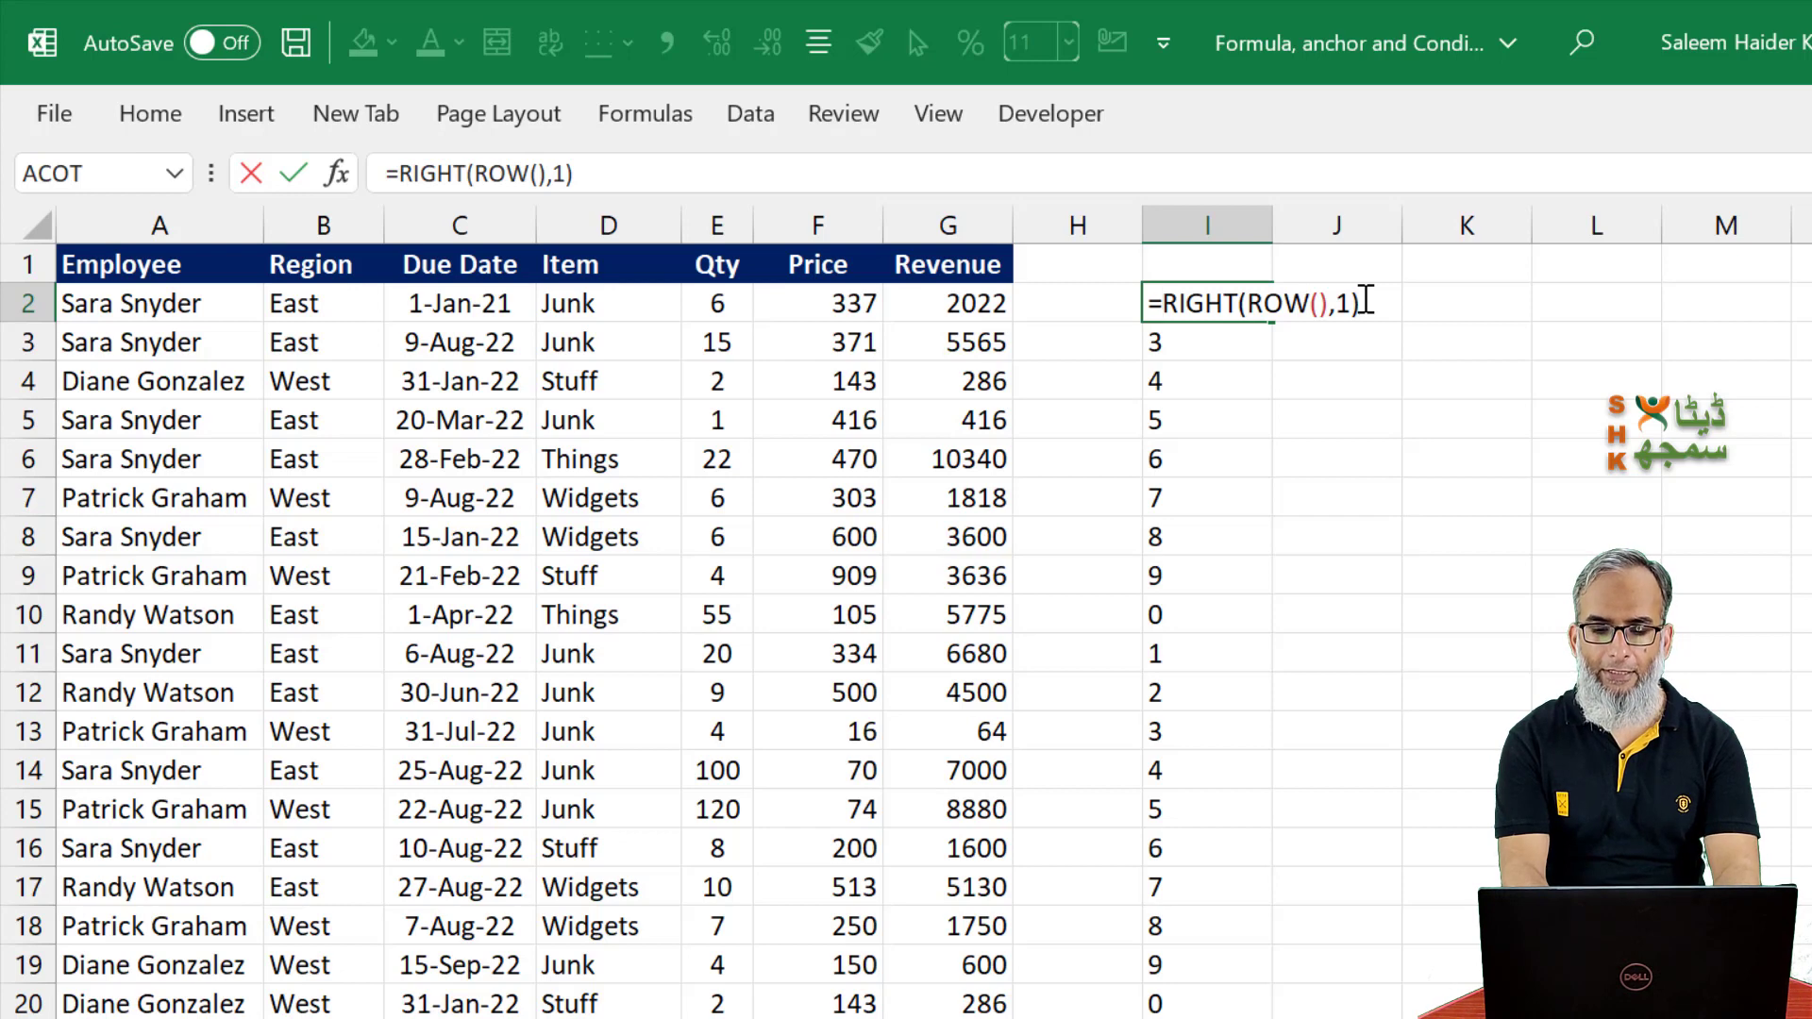
Wrap I2's formula as =VALUE(RIGHT(ROW(),1)), fill it down column I, and start appending <5.
text(v)
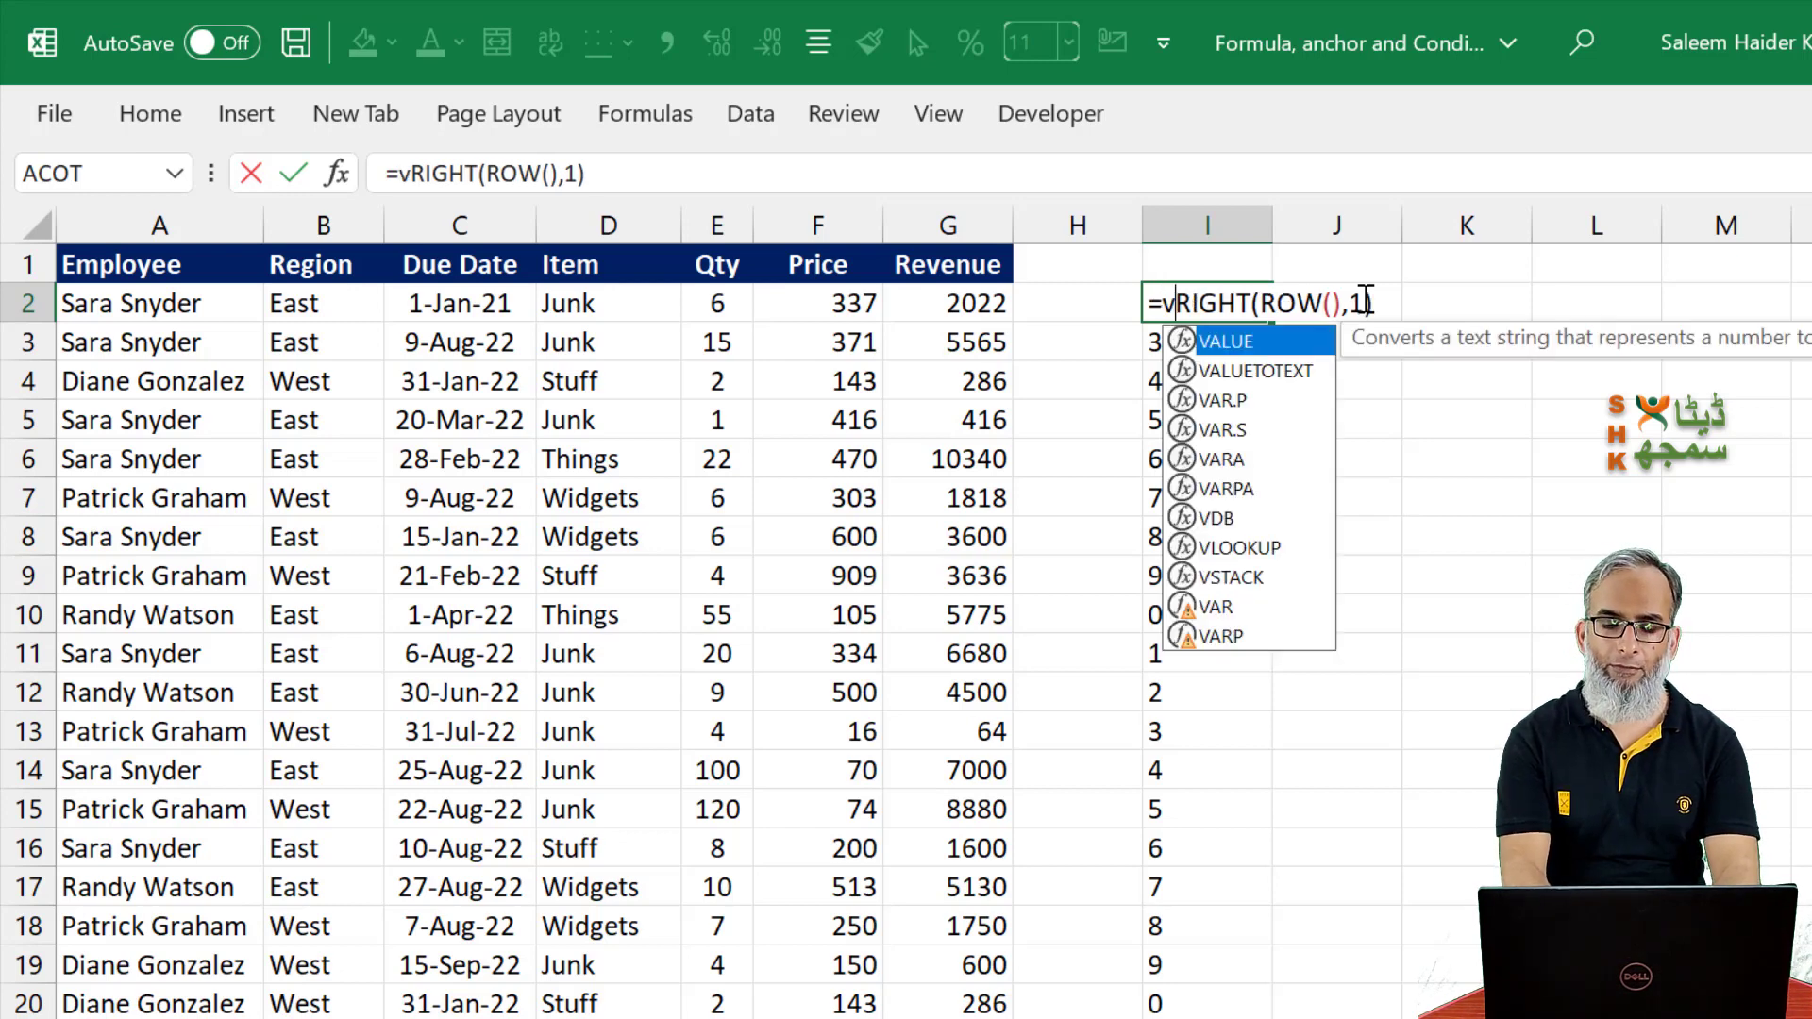
text(alue)
key(Tab)
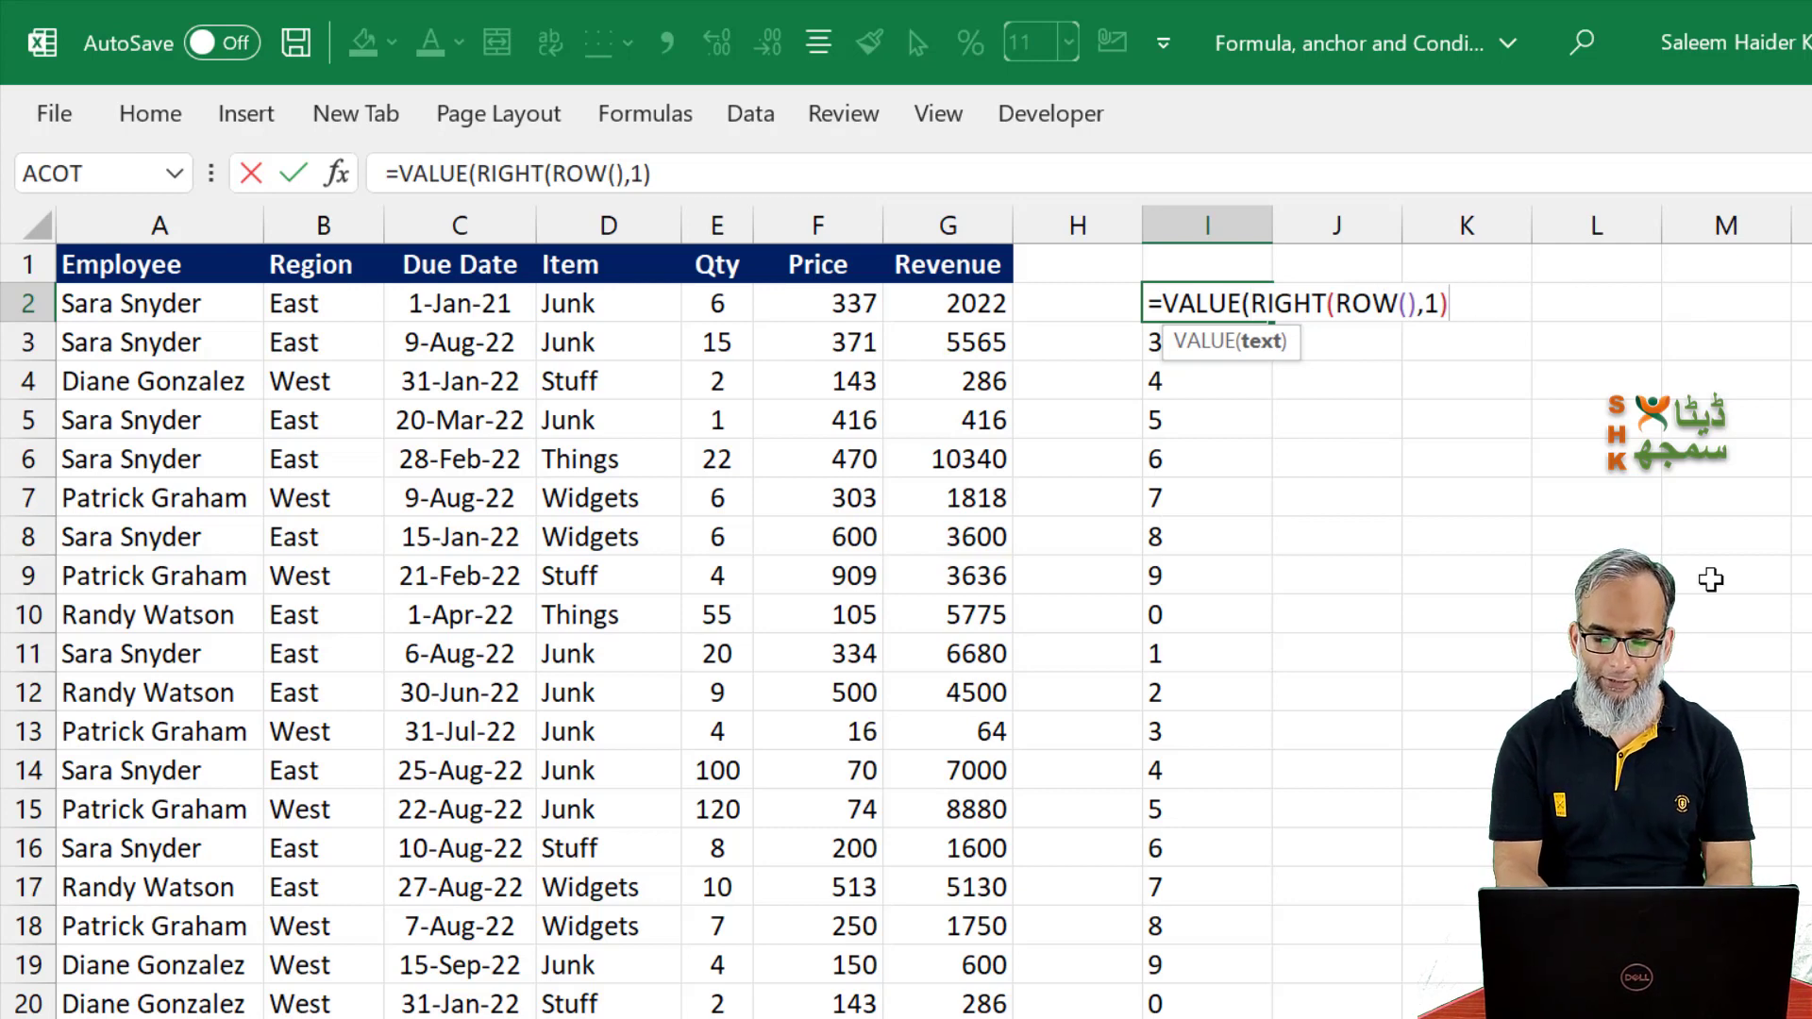
text())
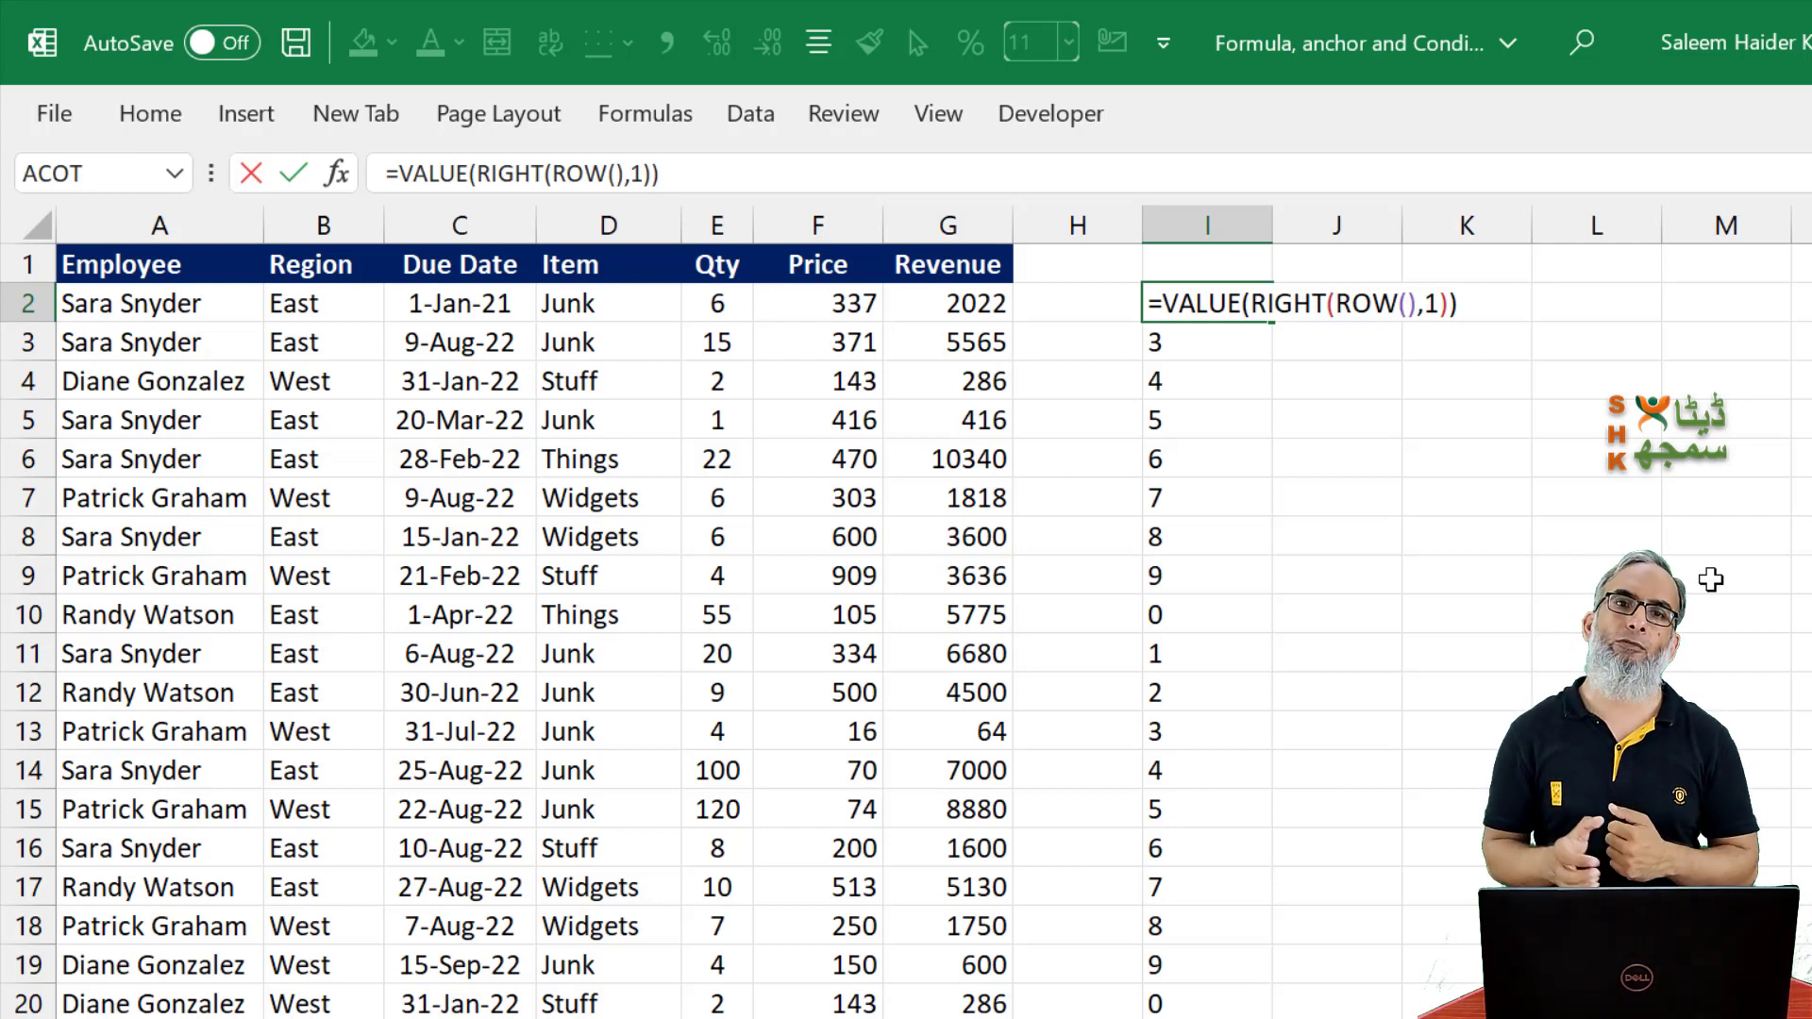
key(ctrl+Return)
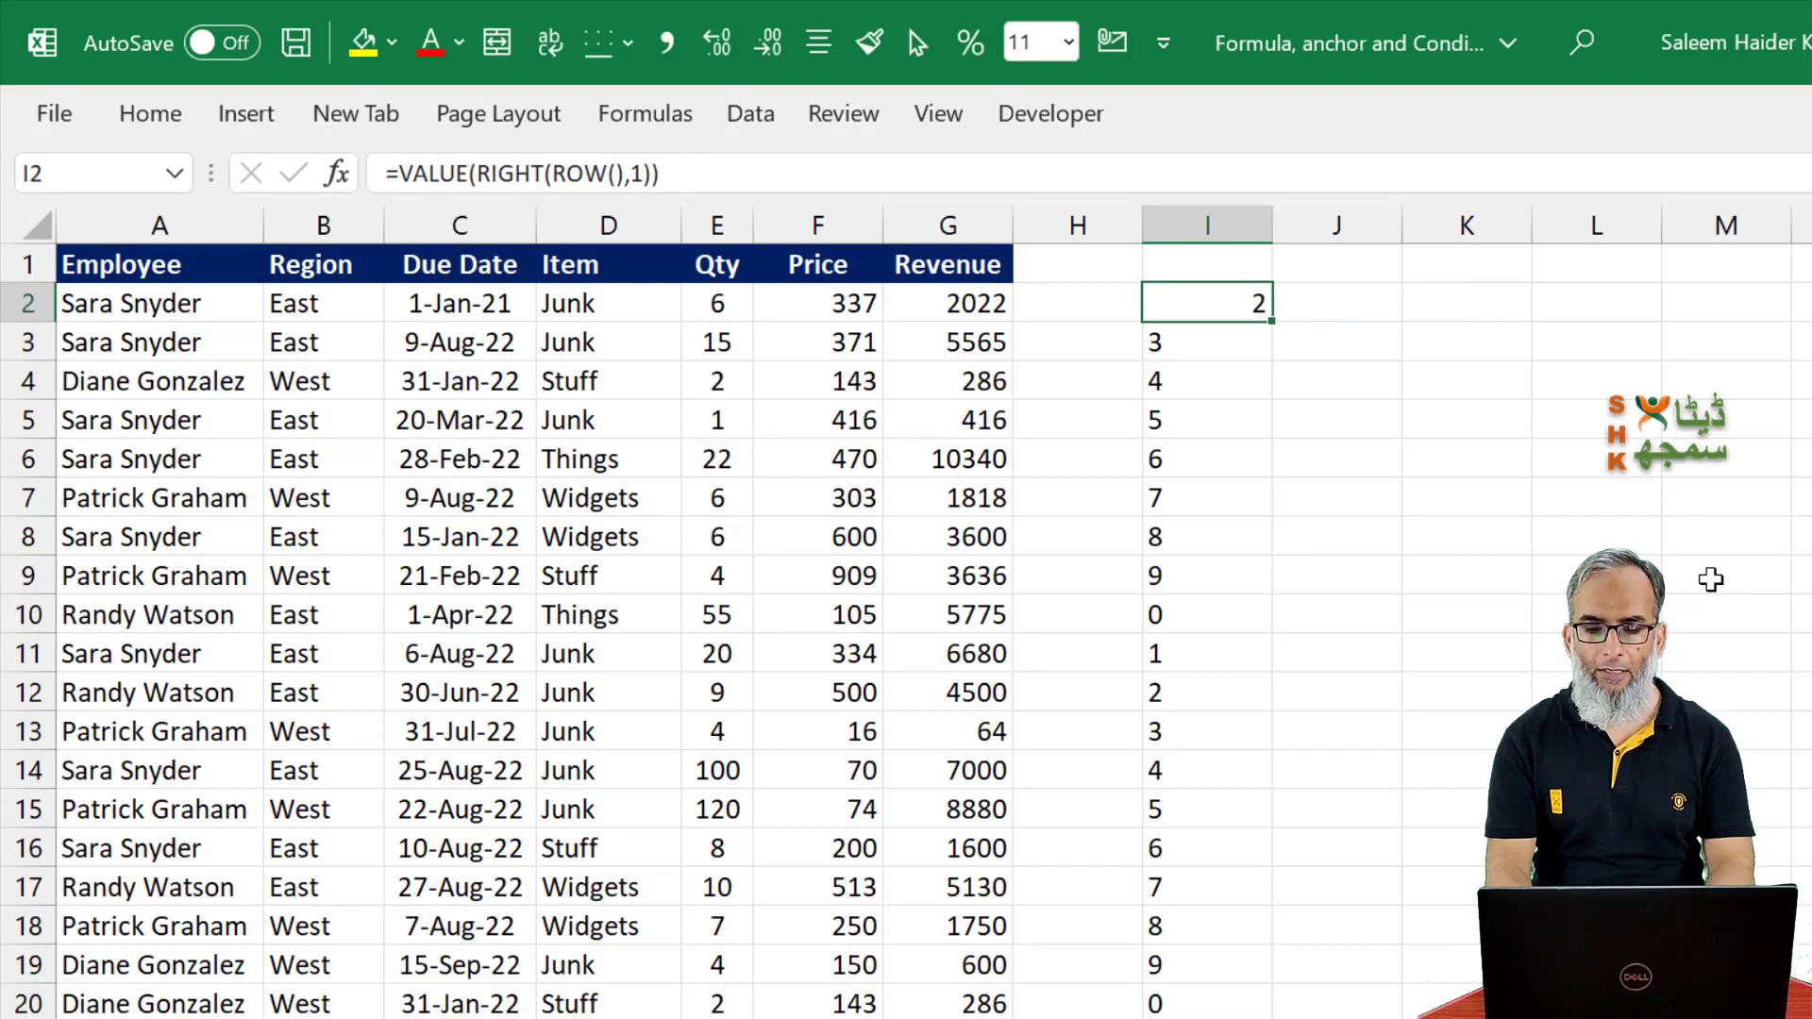
key(ctrl+shift+Down)
key(ctrl+d)
key(Down)
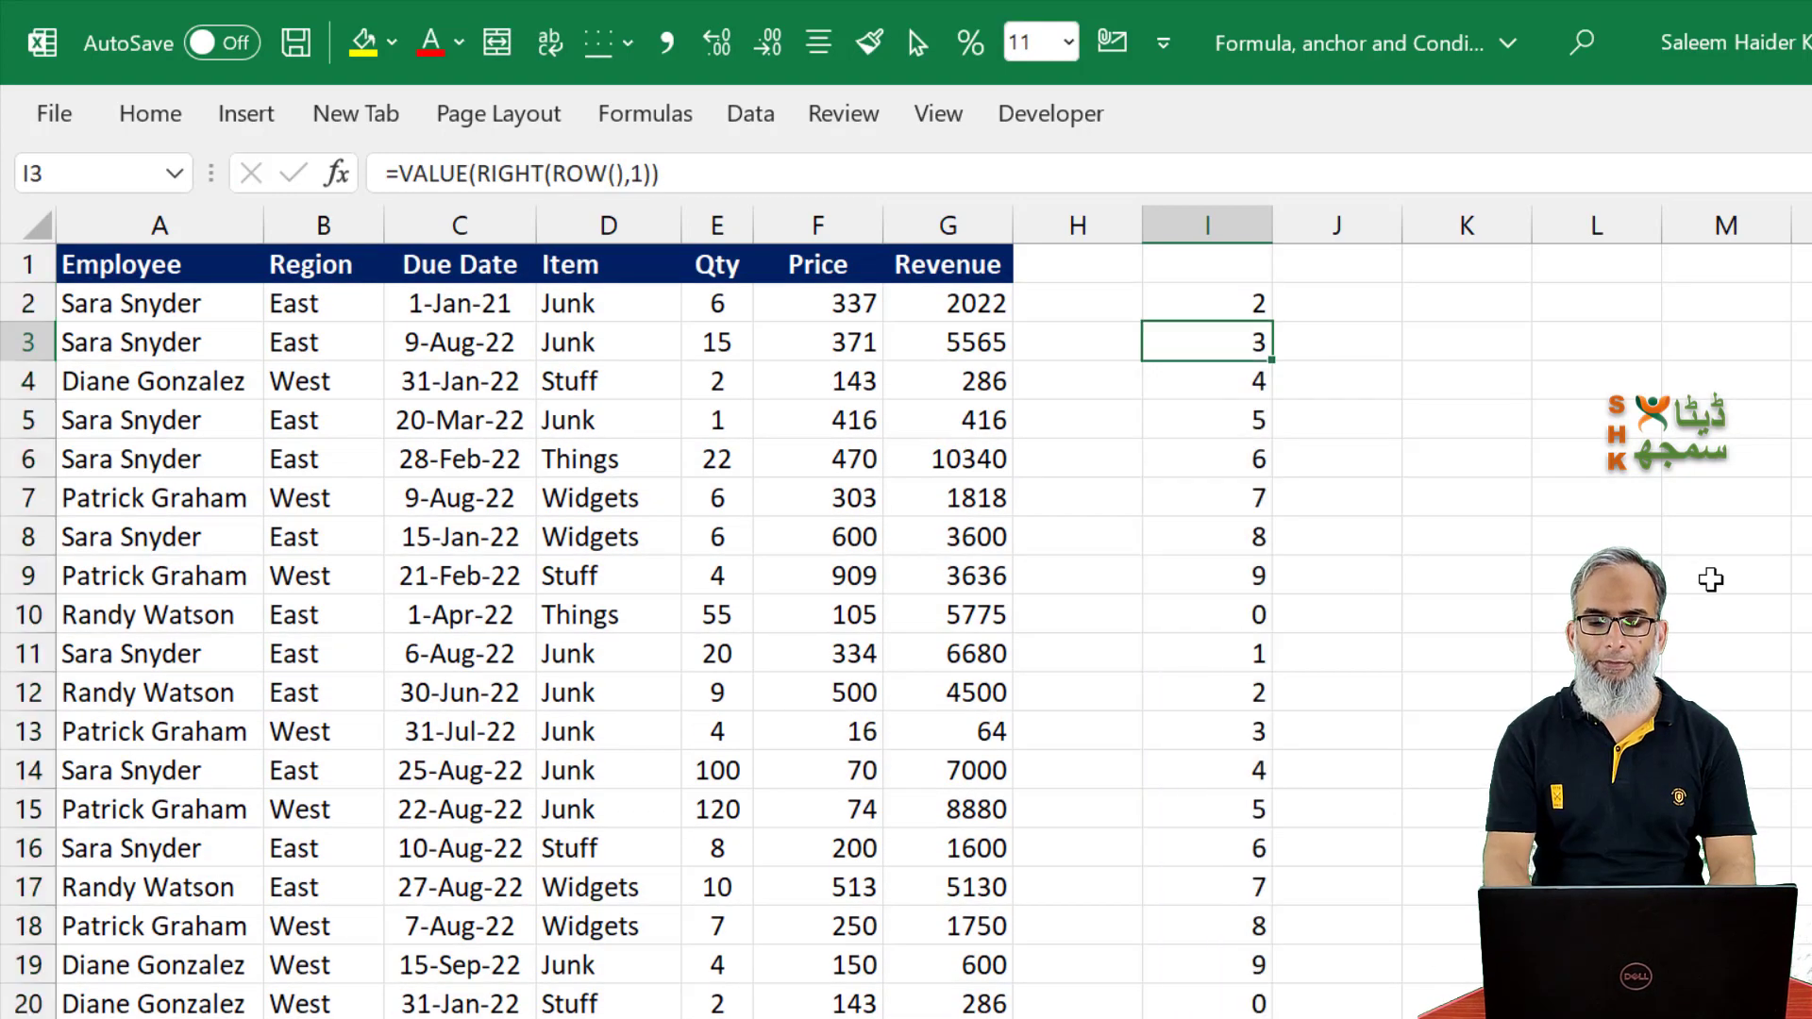
key(Up)
key(F2)
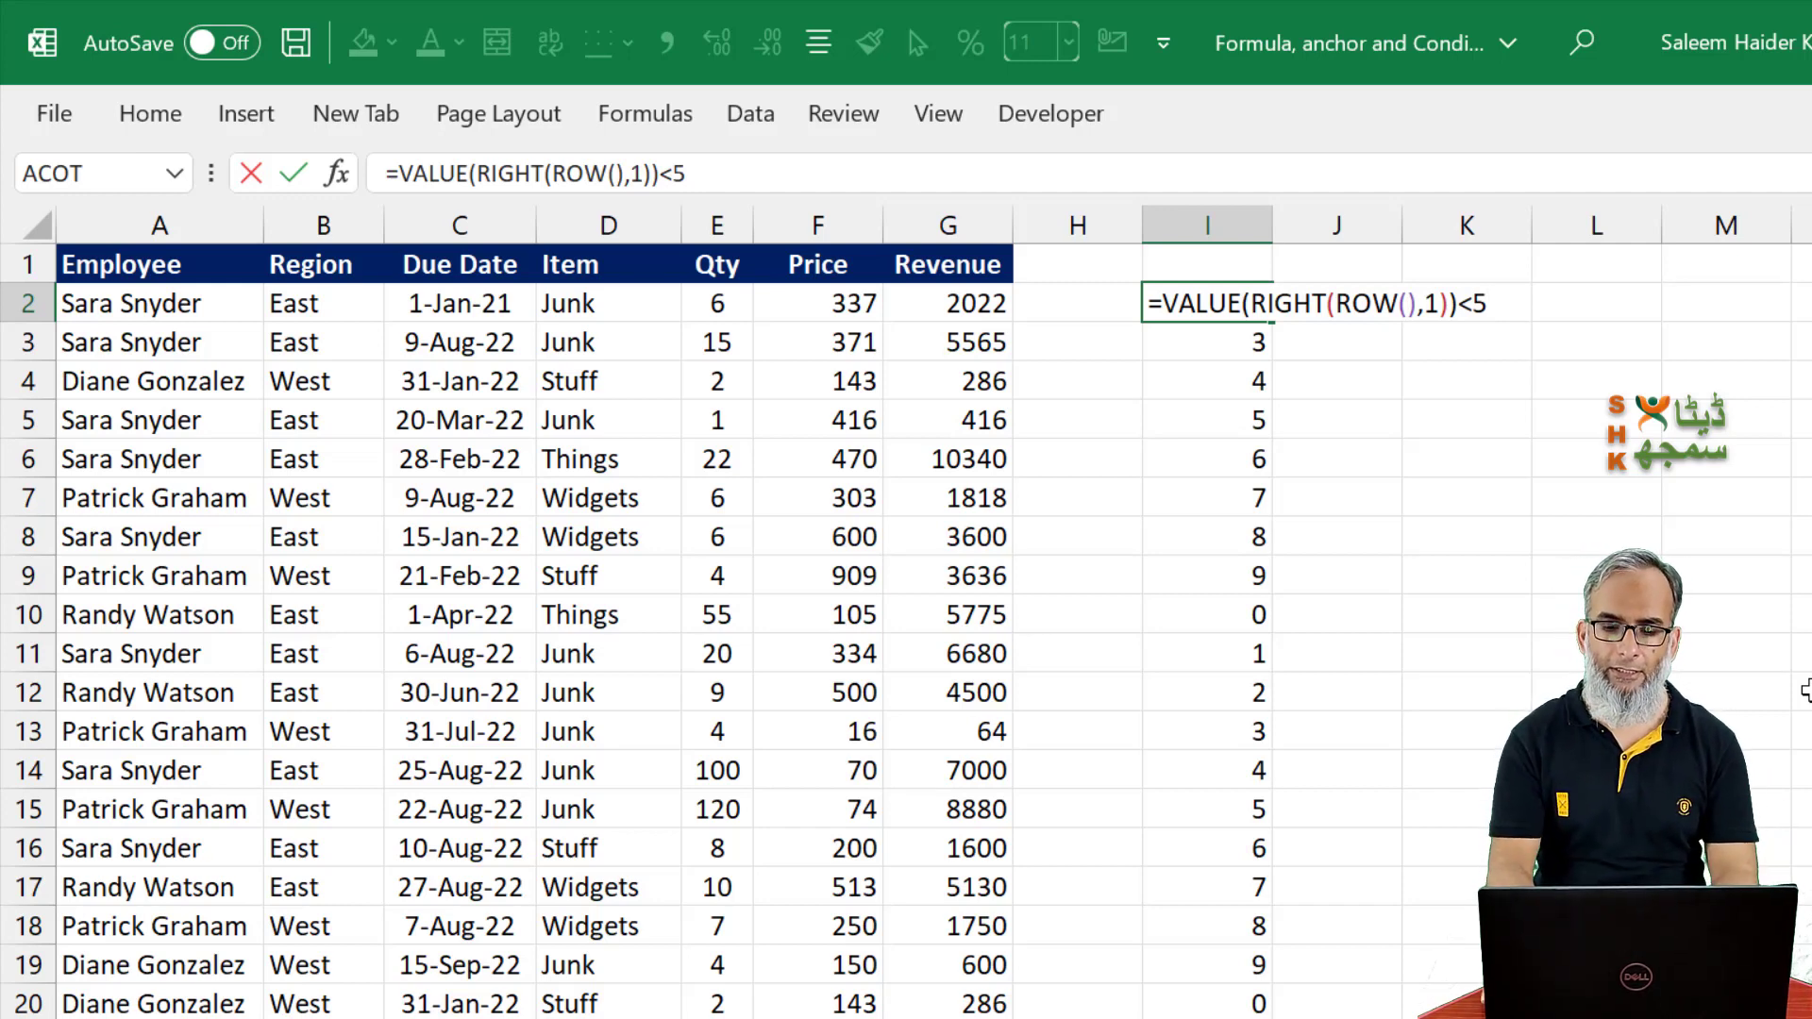
Fill =VALUE(RIGHT(ROW(),1))<5 down column I and check the TRUE/FALSE bands, e.g. FALSE in I5:I9.
key(Return)
key(Up)
key(ctrl+shift+Down)
key(ctrl+d)
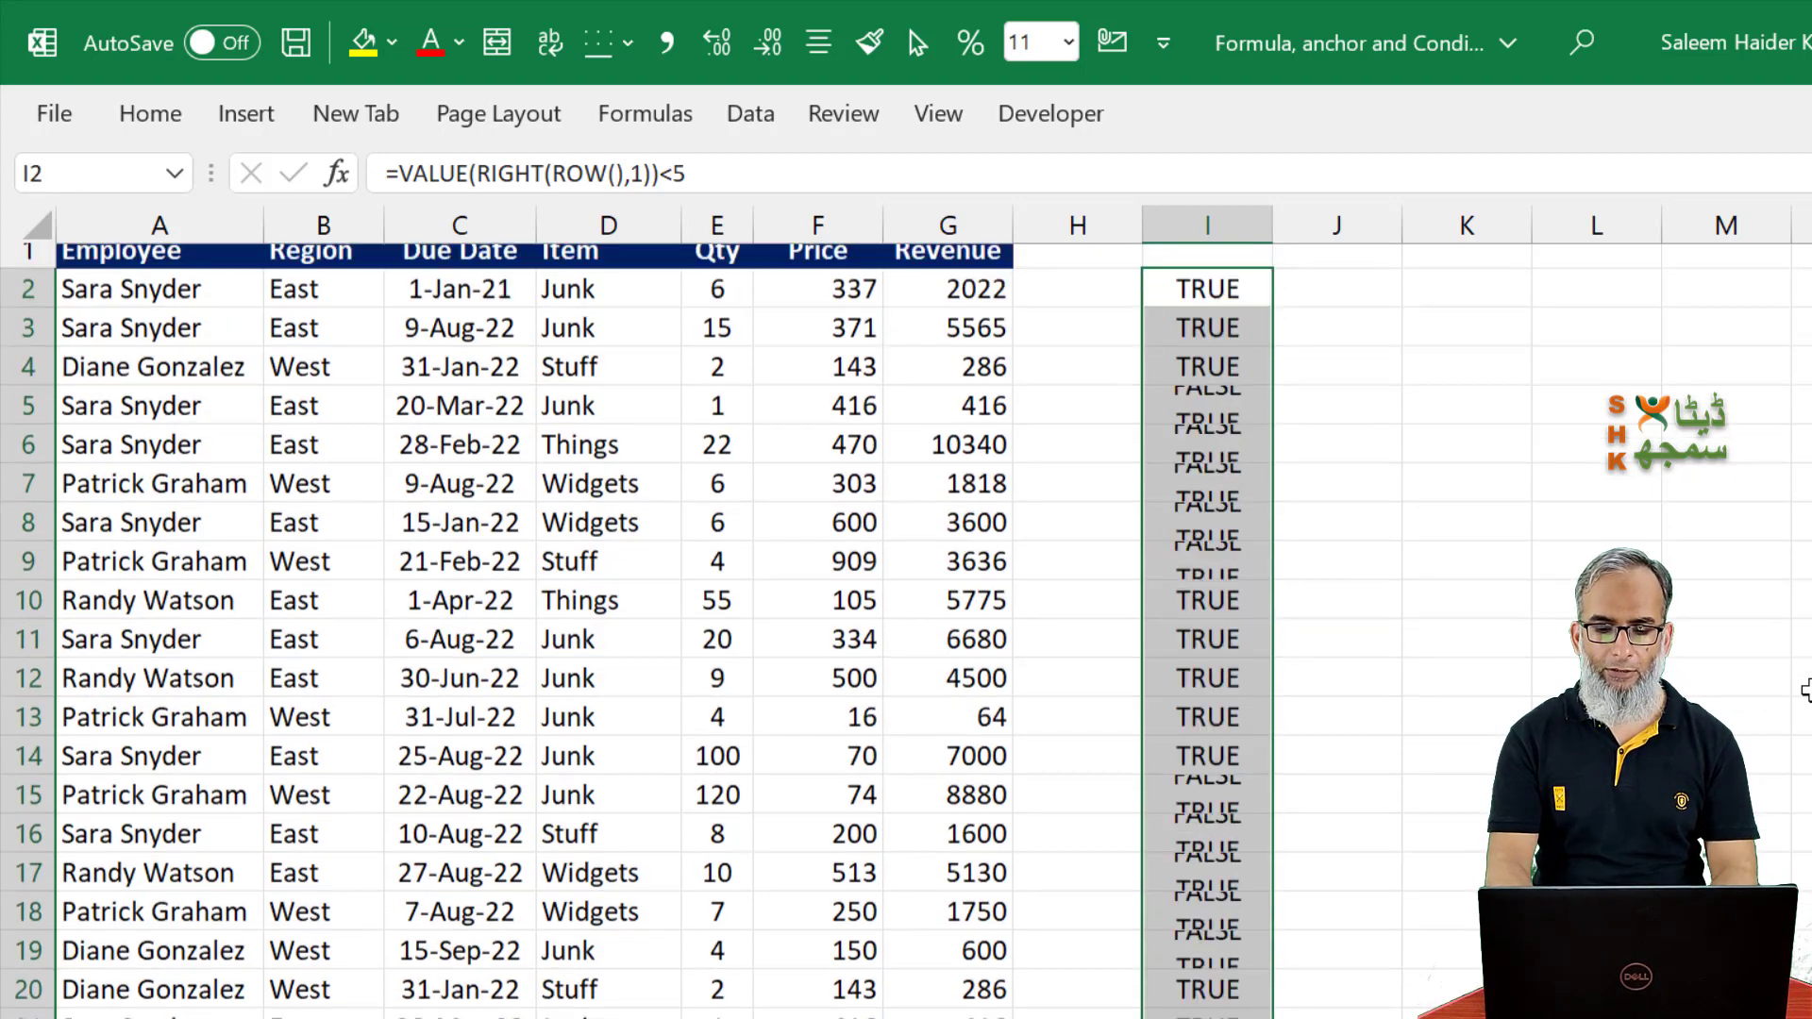
key(Down)
key(Down)
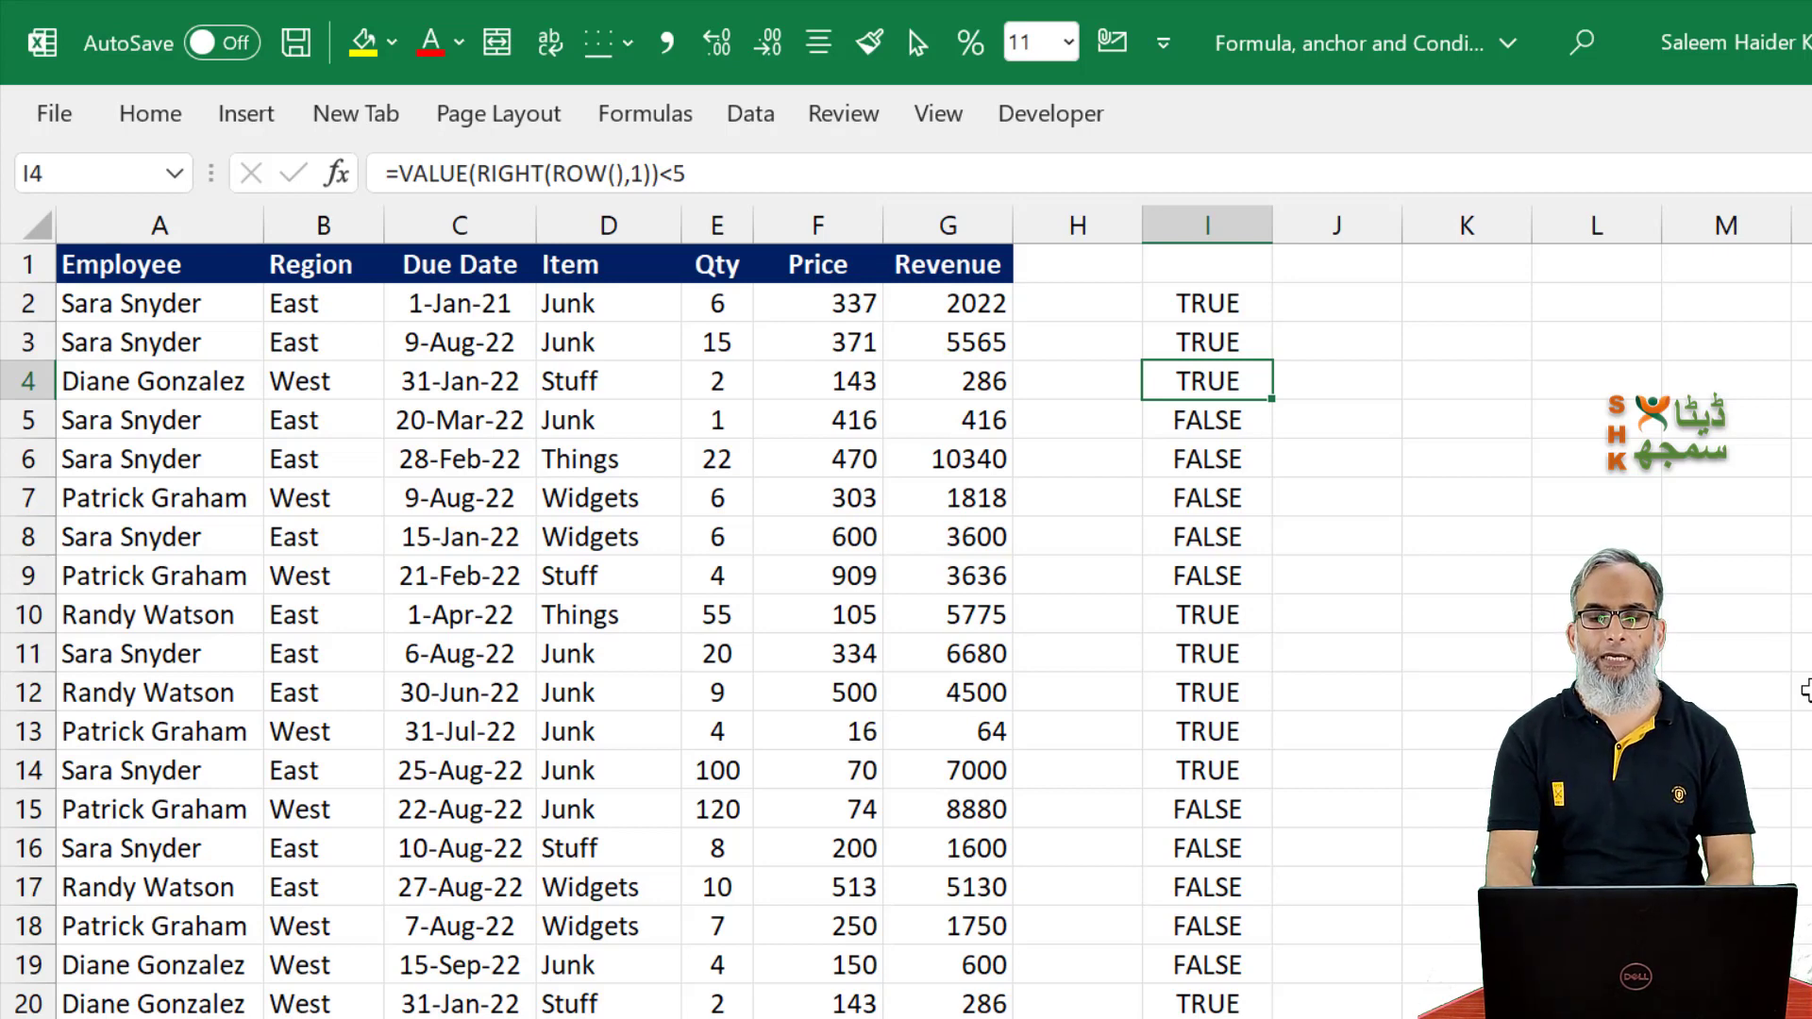
key(Down)
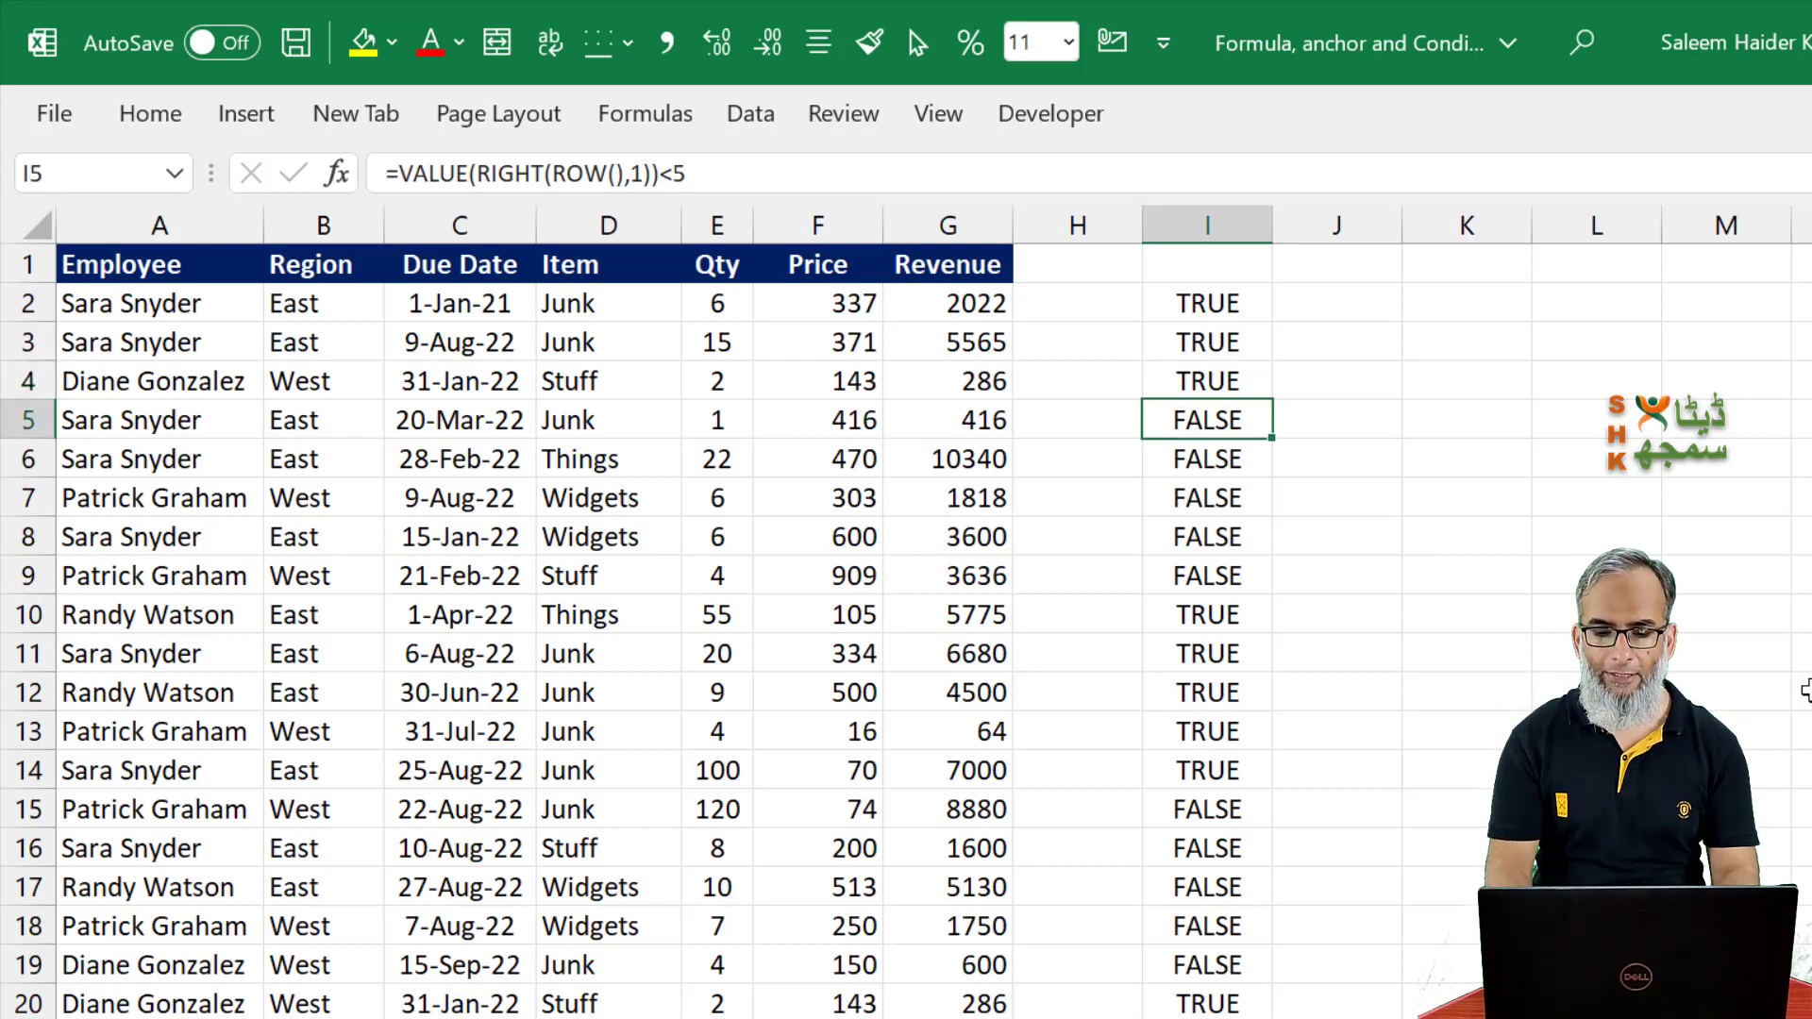
key(shift+Down)
key(shift+Down)
key(shift+Down)
key(shift+Down)
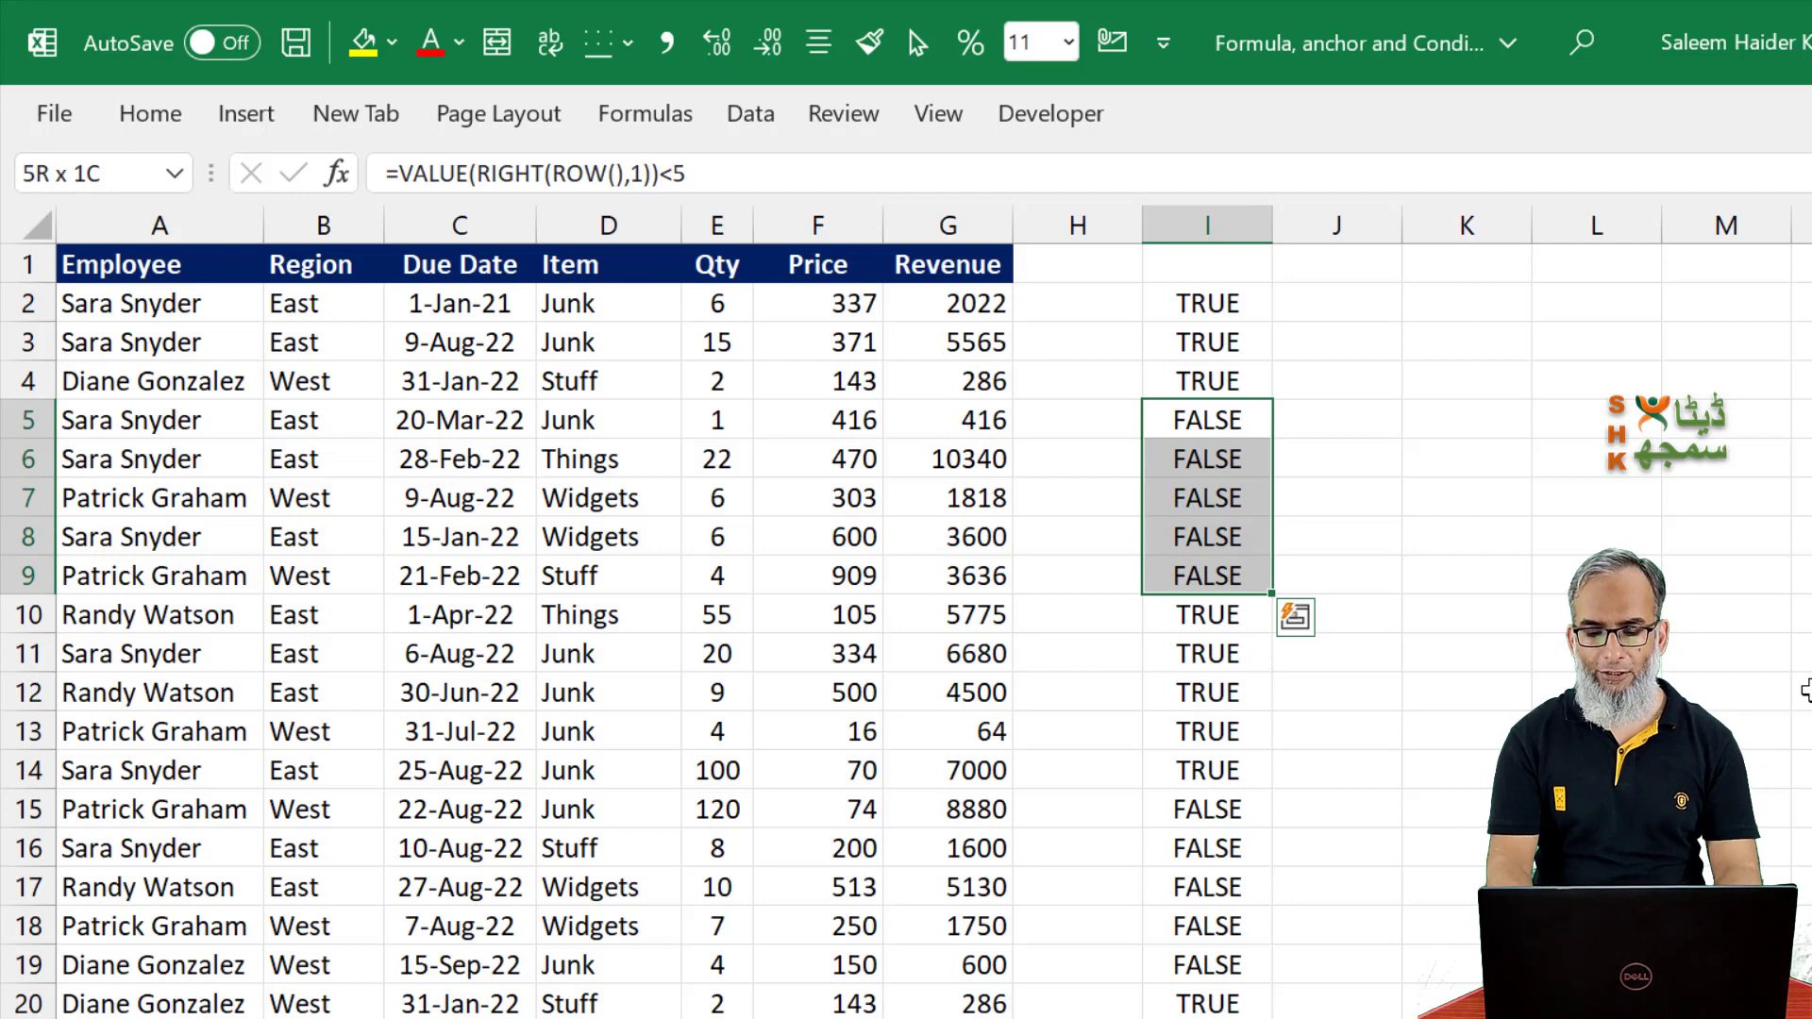
key(Down)
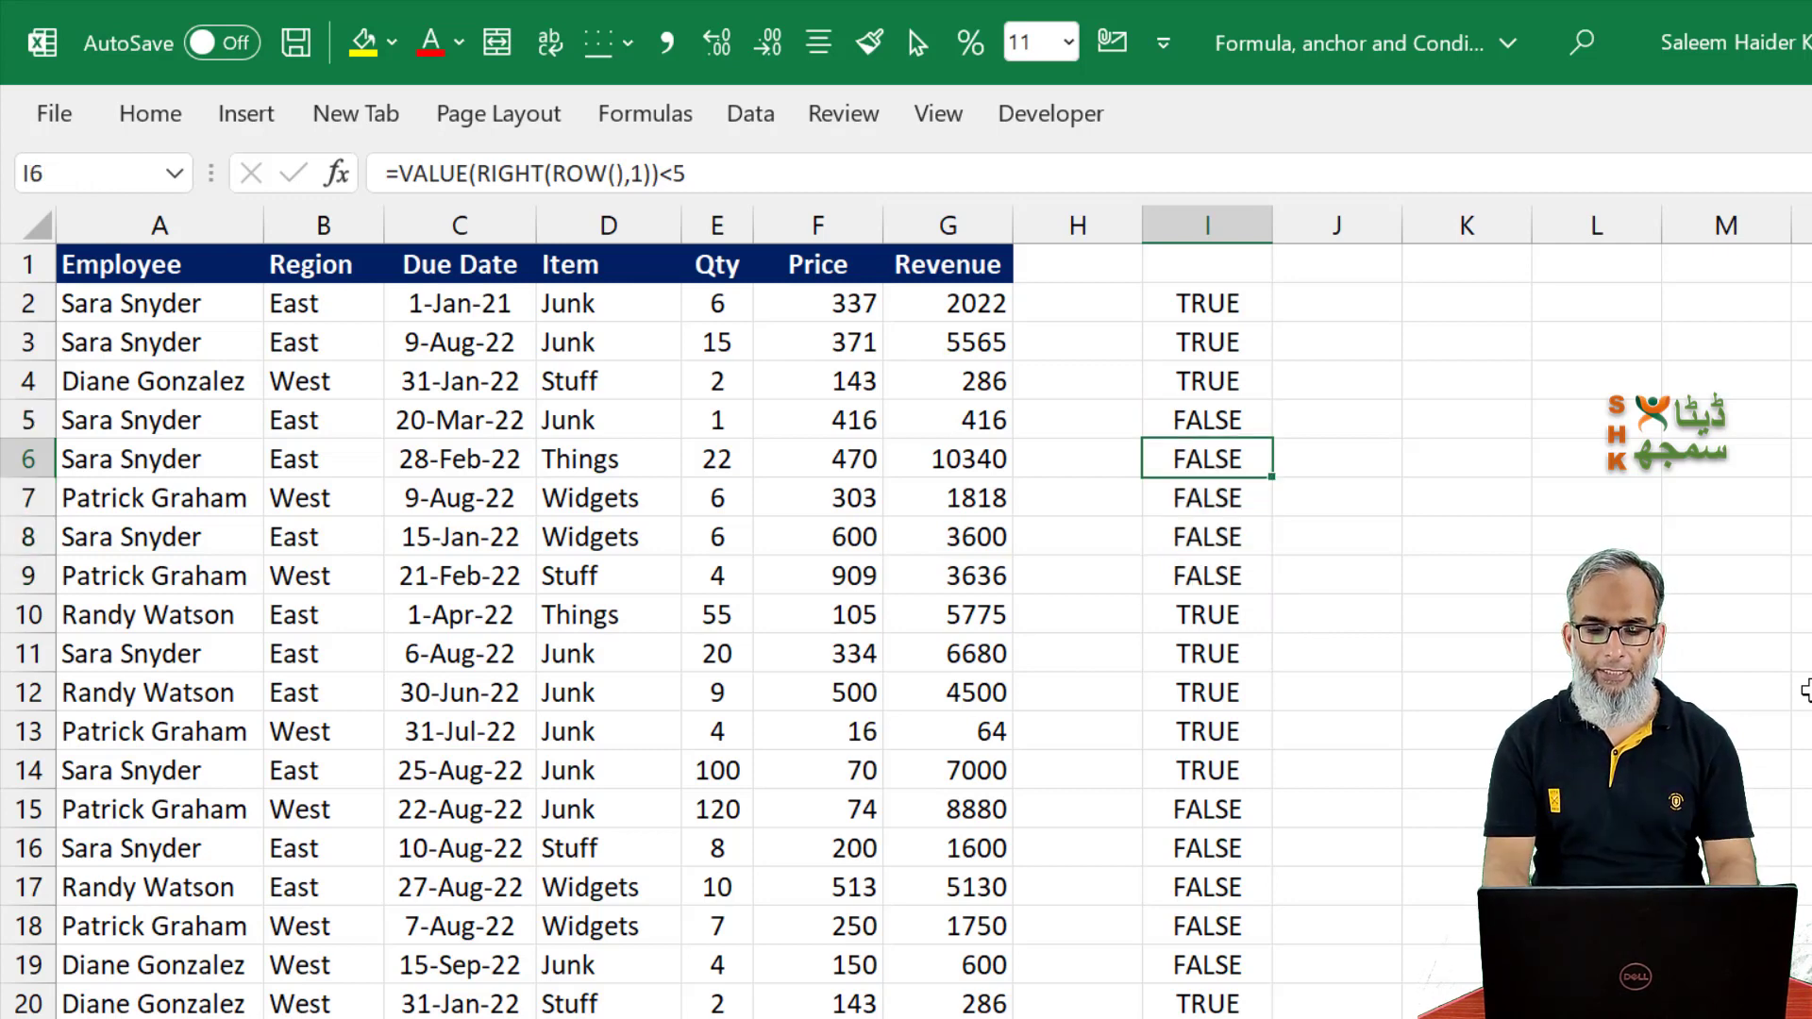
key(Down)
key(Down)
key(Down)
key(Down)
key(Down)
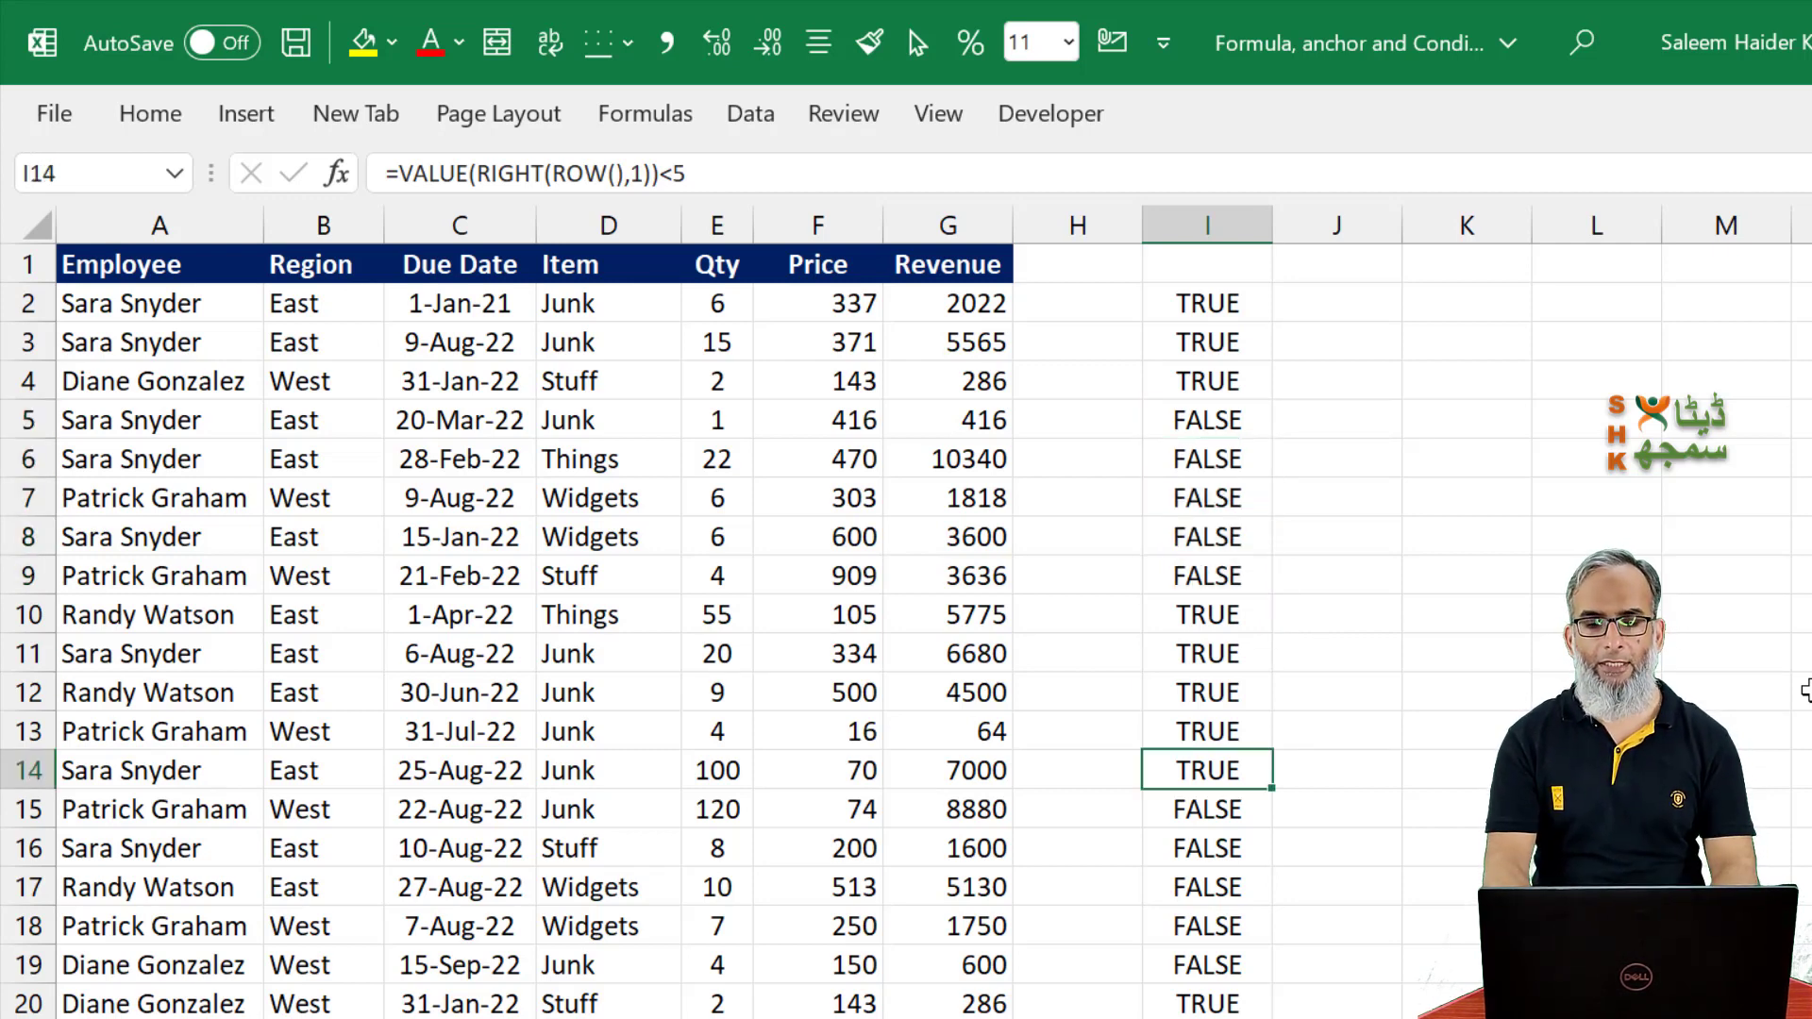
key(ctrl+Up)
key(F2)
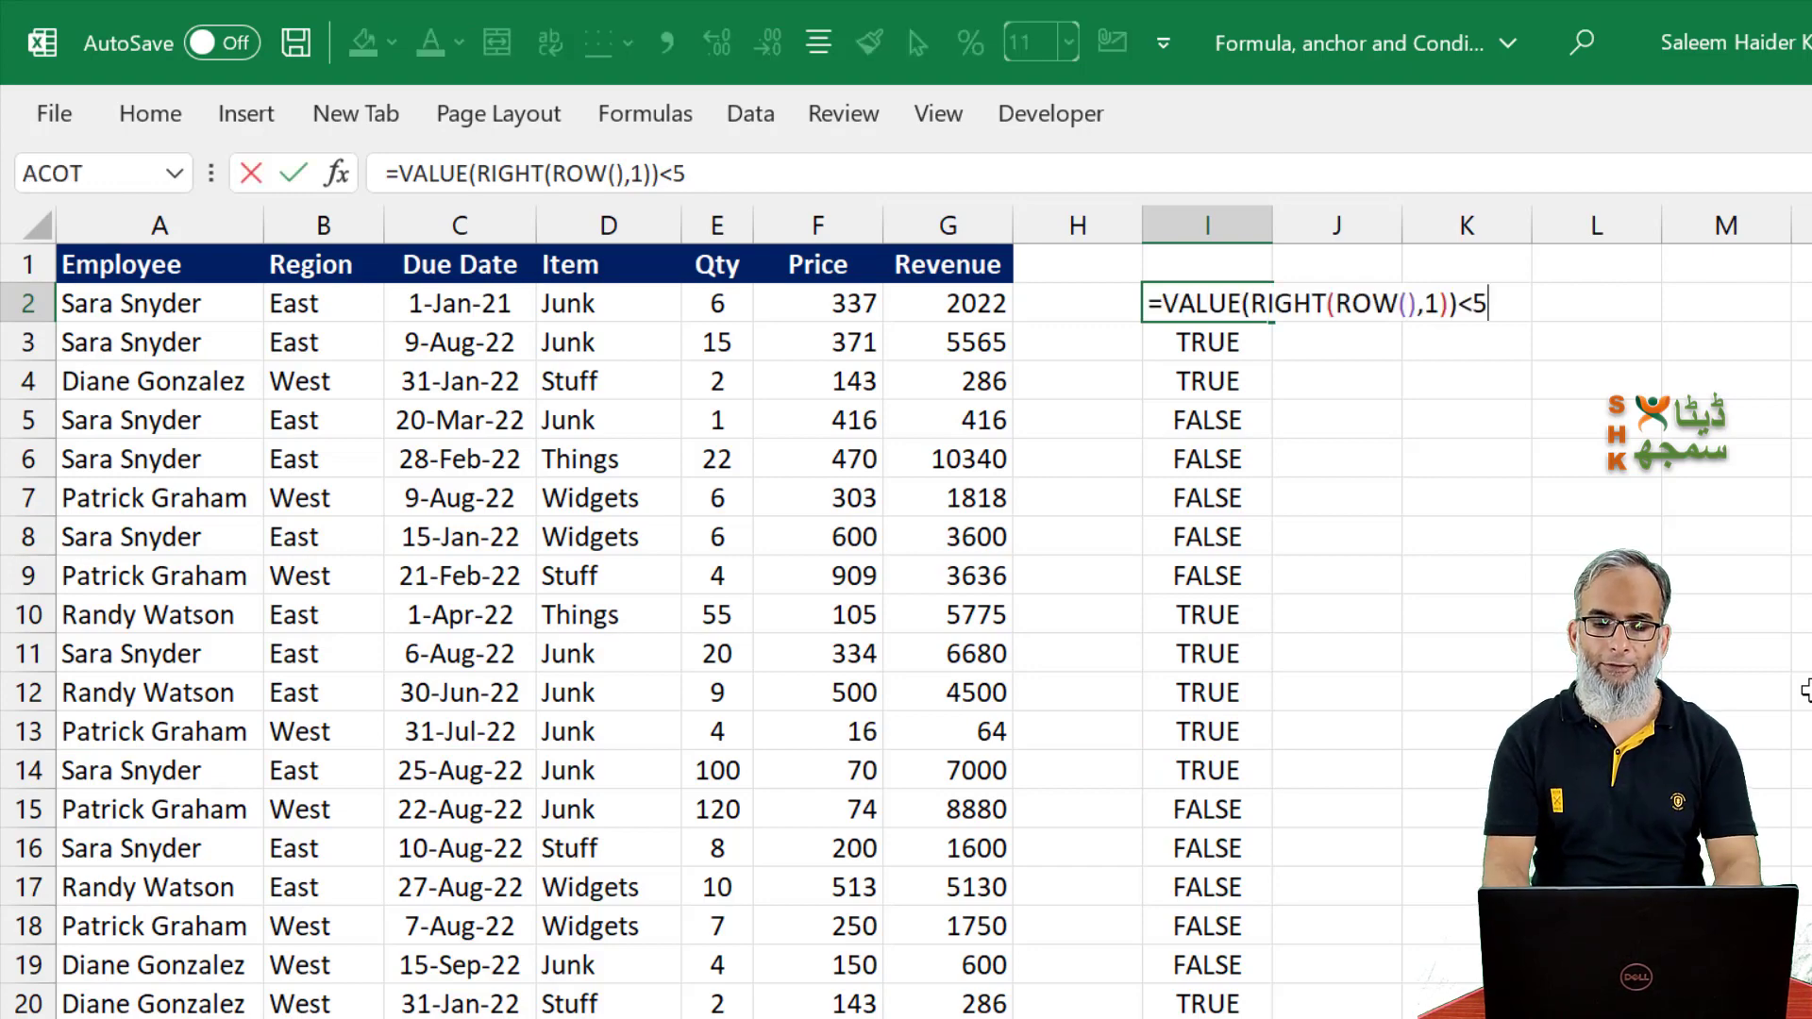
Select the table's data rows across columns A to G.
key(Return)
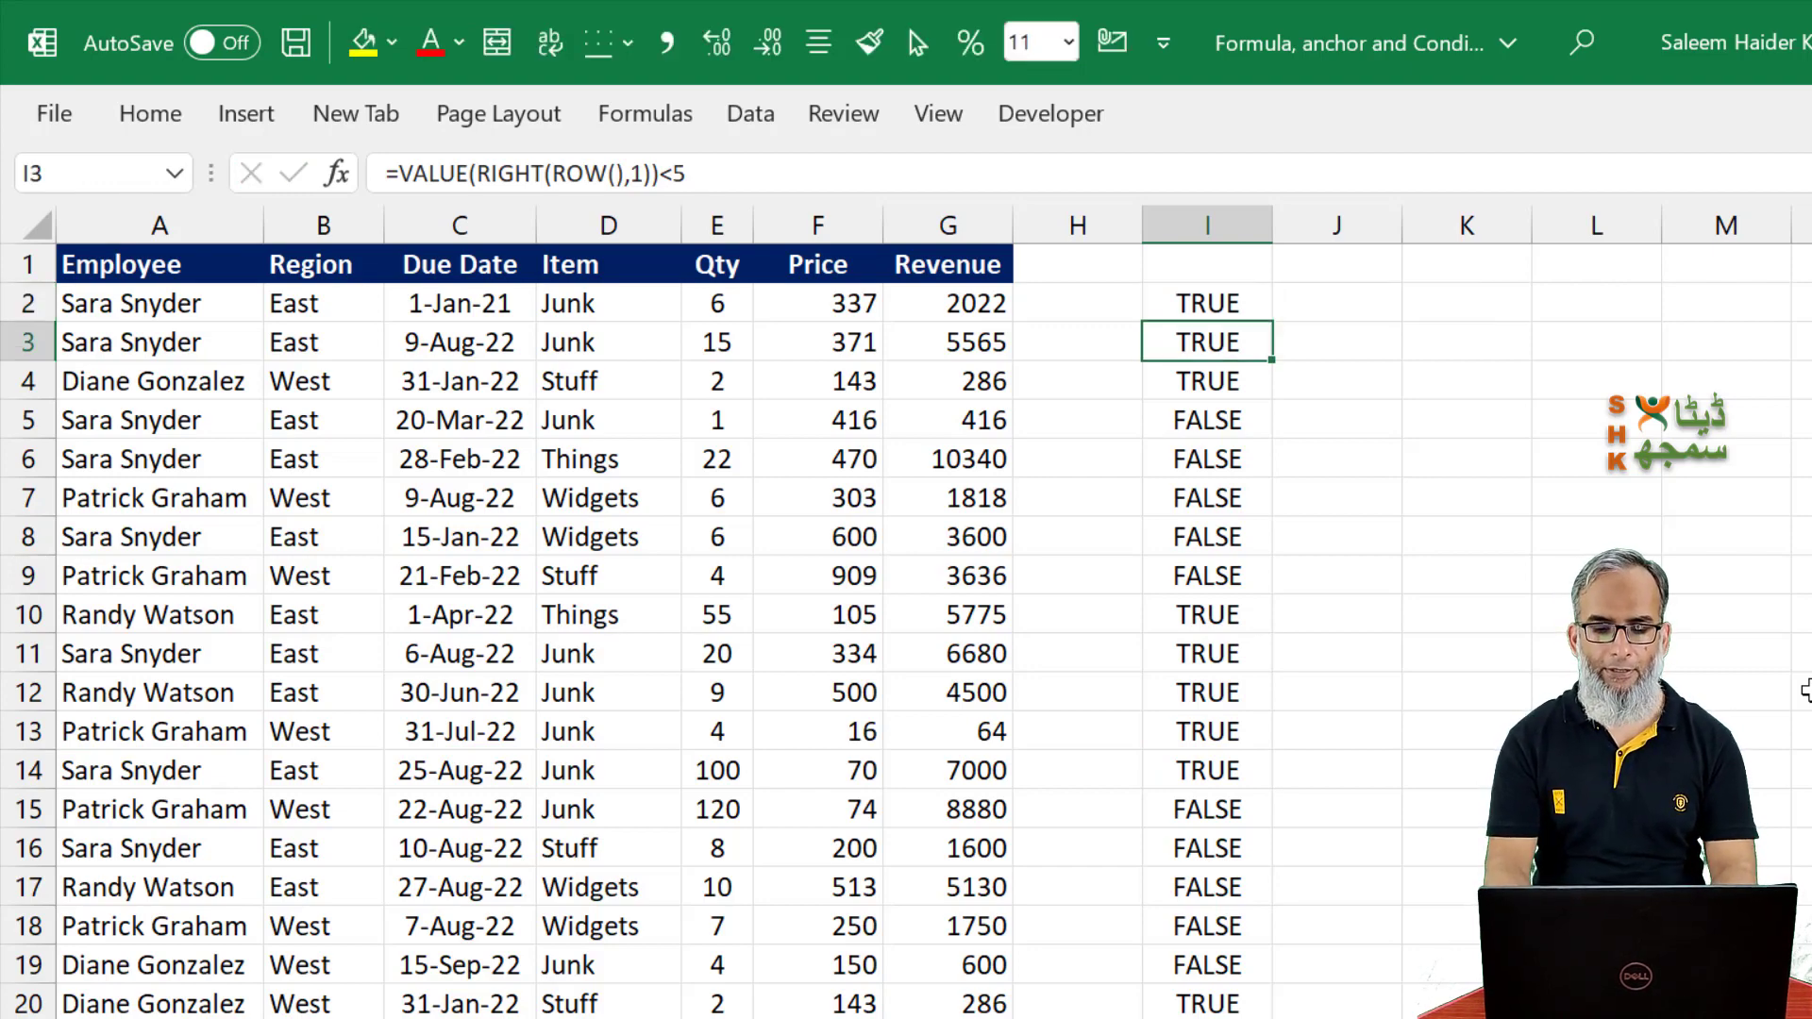
key(Left)
key(ctrl+Left)
key(ctrl+Left)
key(ctrl+shift+Right)
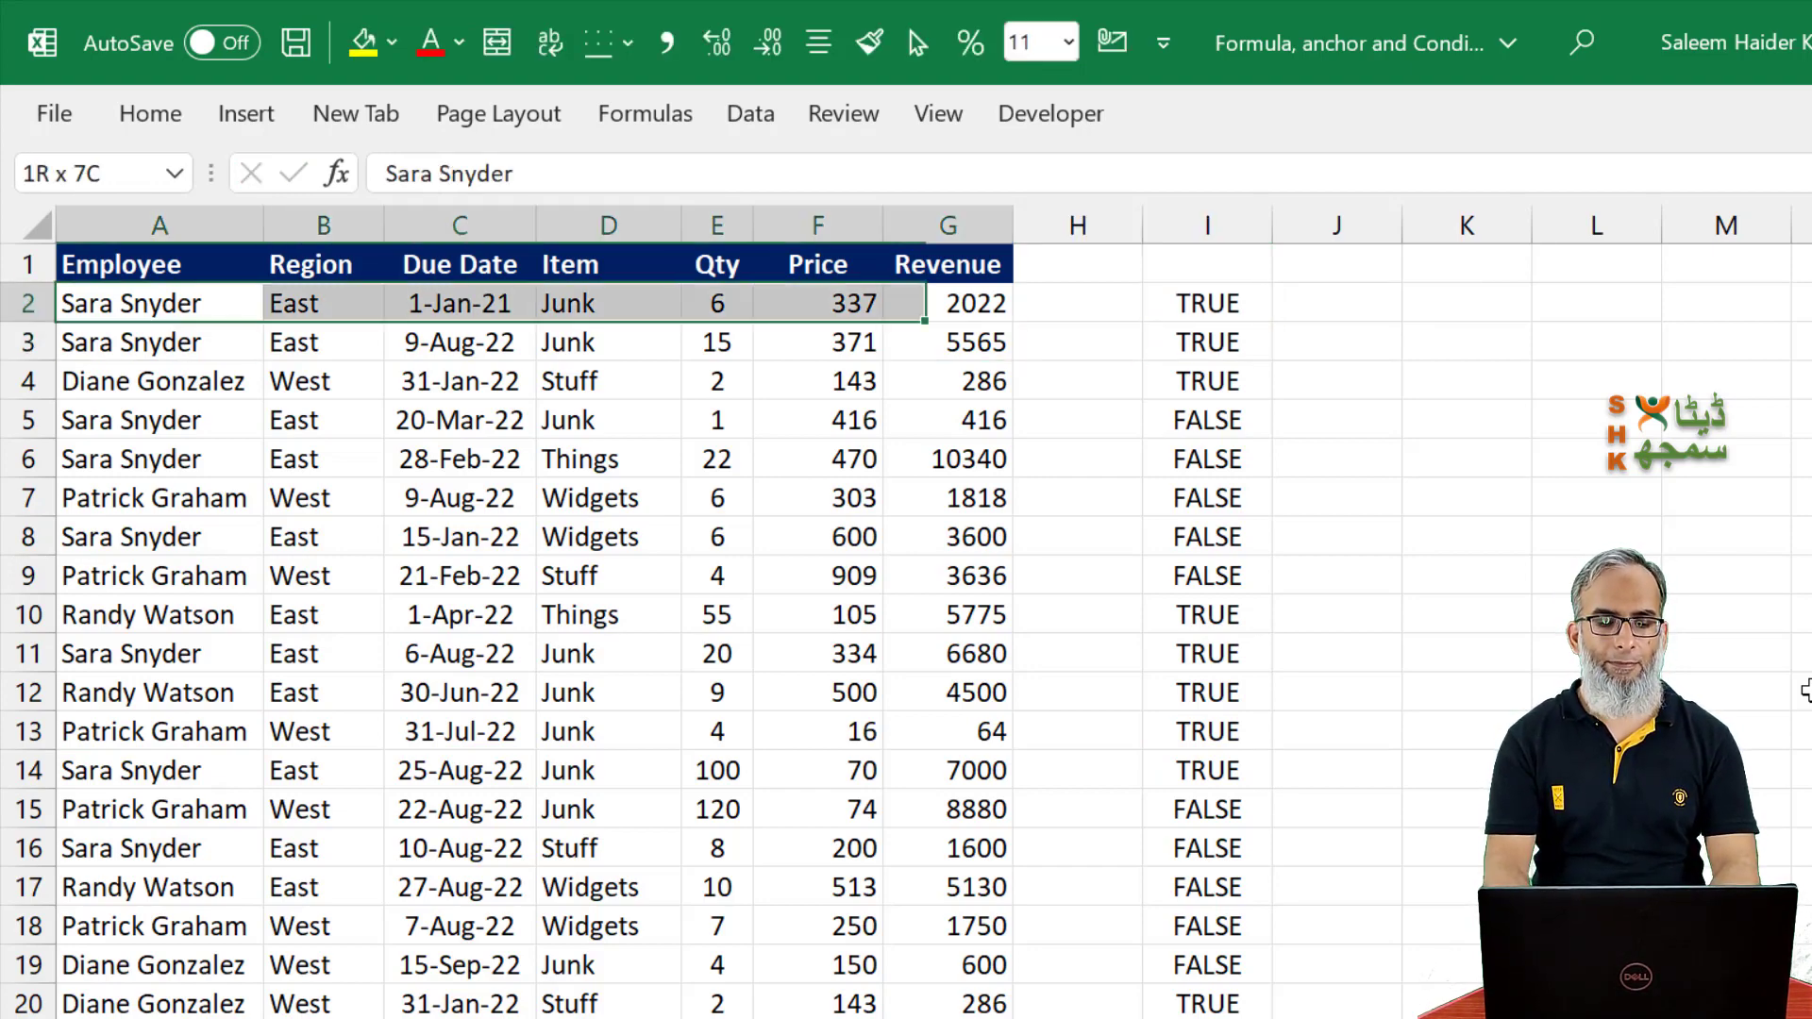
key(ctrl+shift+Down)
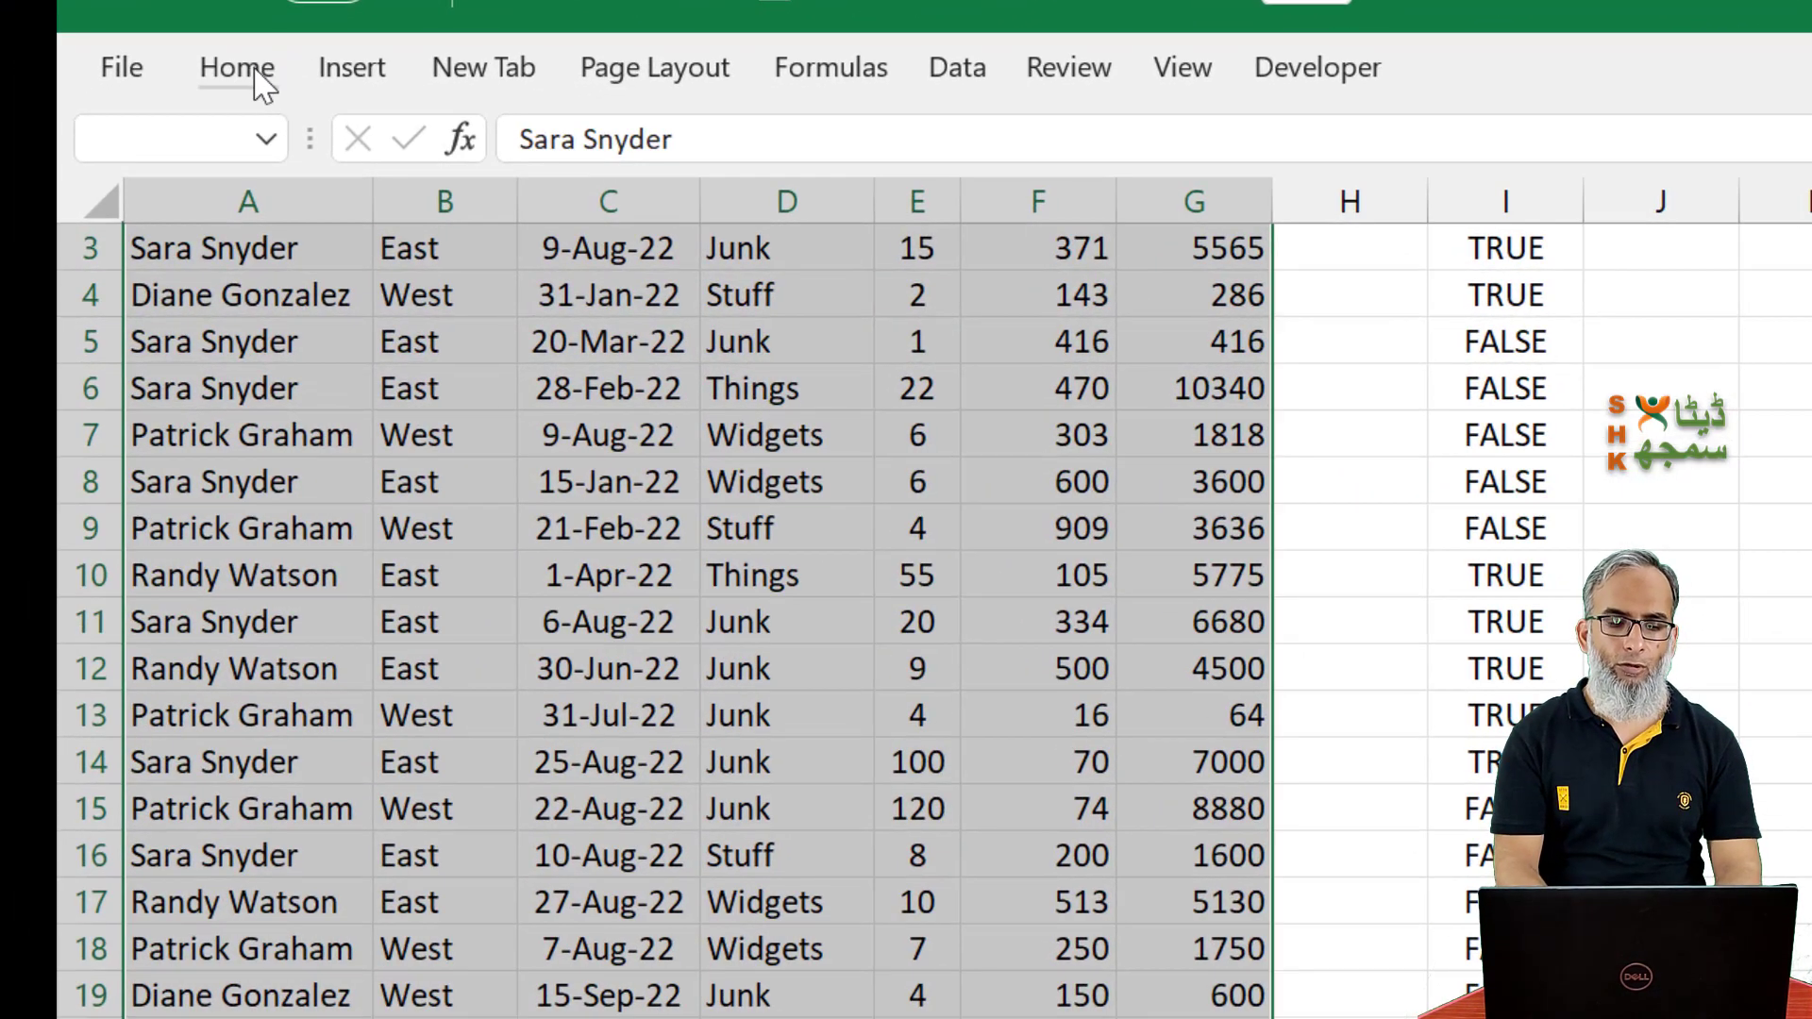
Start a new formula-based conditional formatting rule using =VALUE(RIGHT(ROW(),1))<5.
click(150, 113)
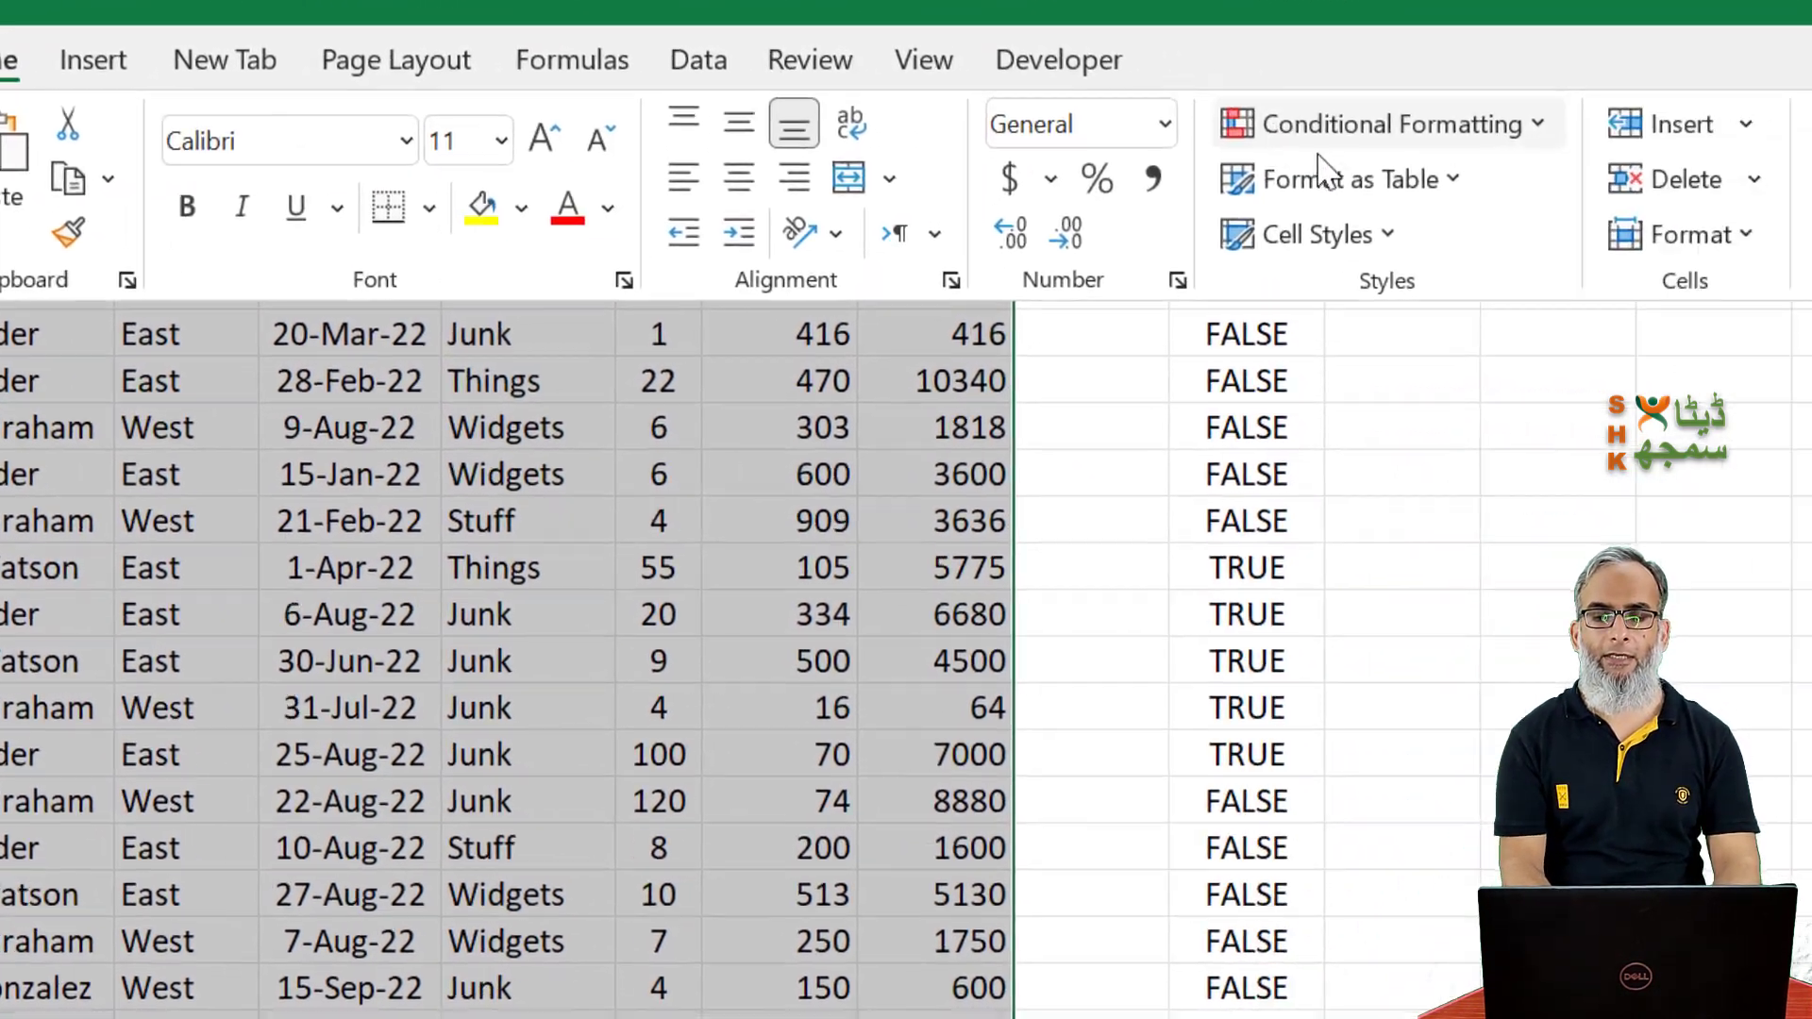
click(1510, 104)
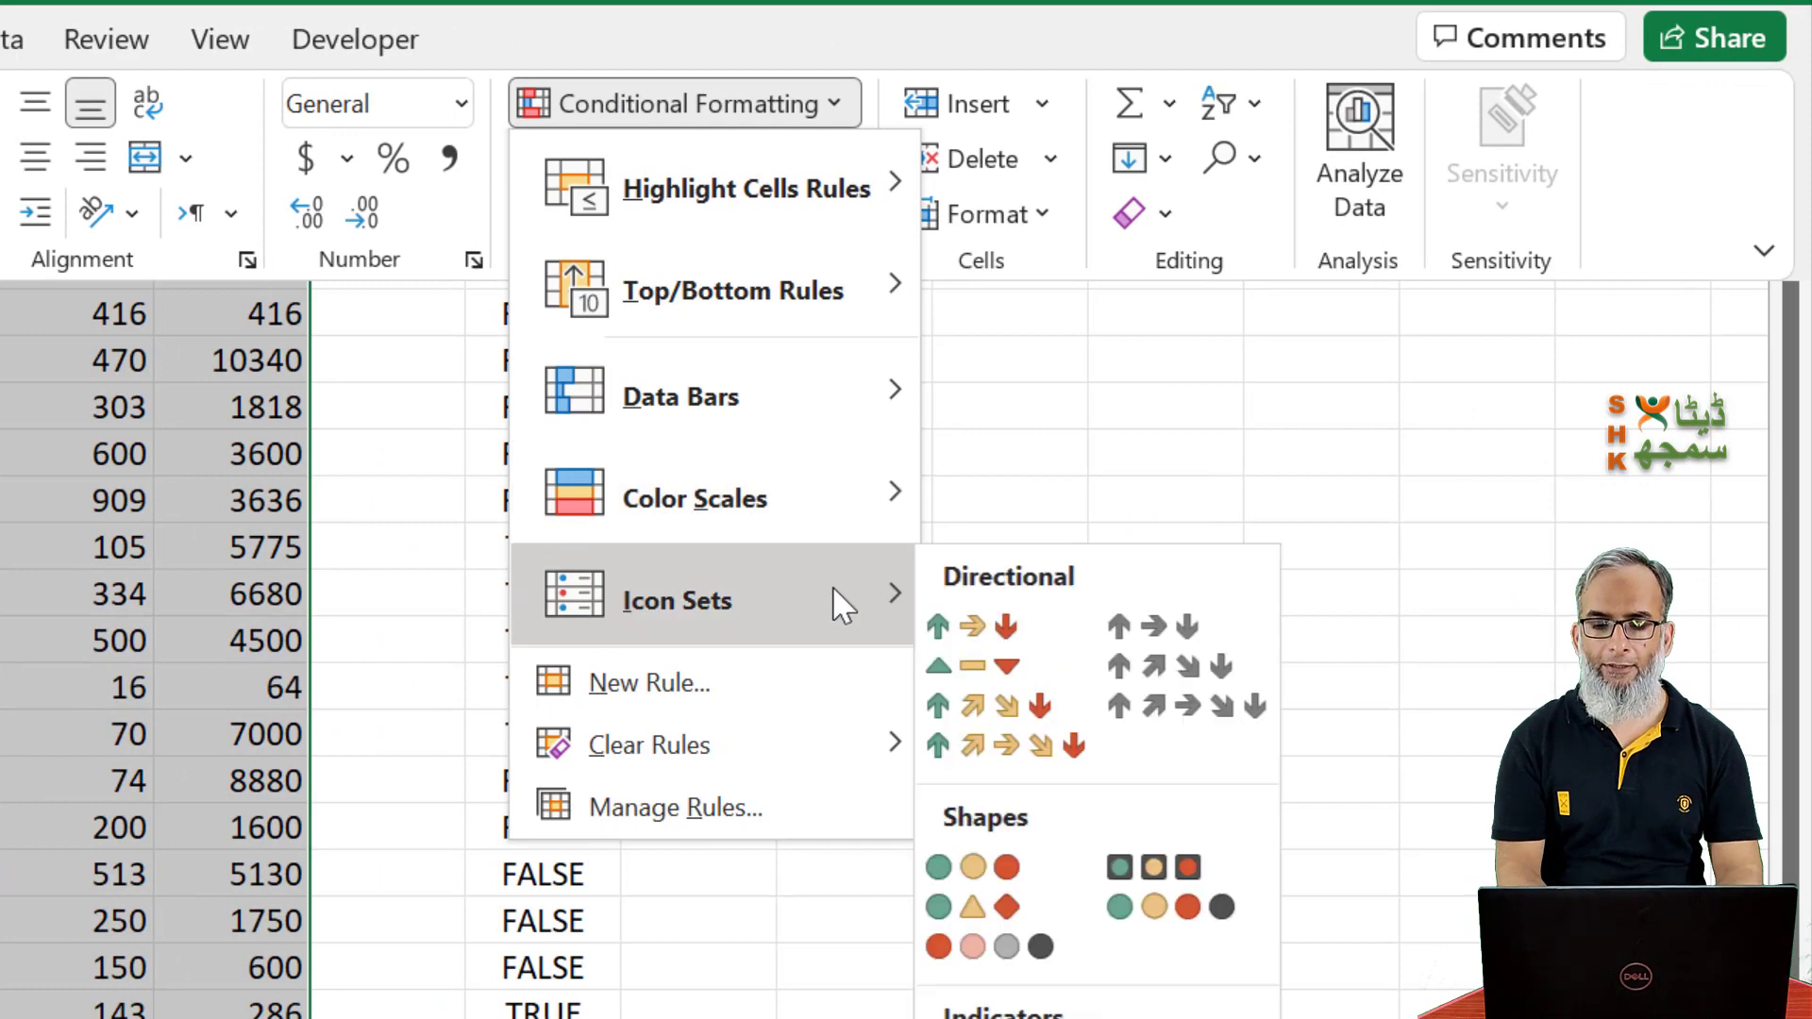
click(703, 684)
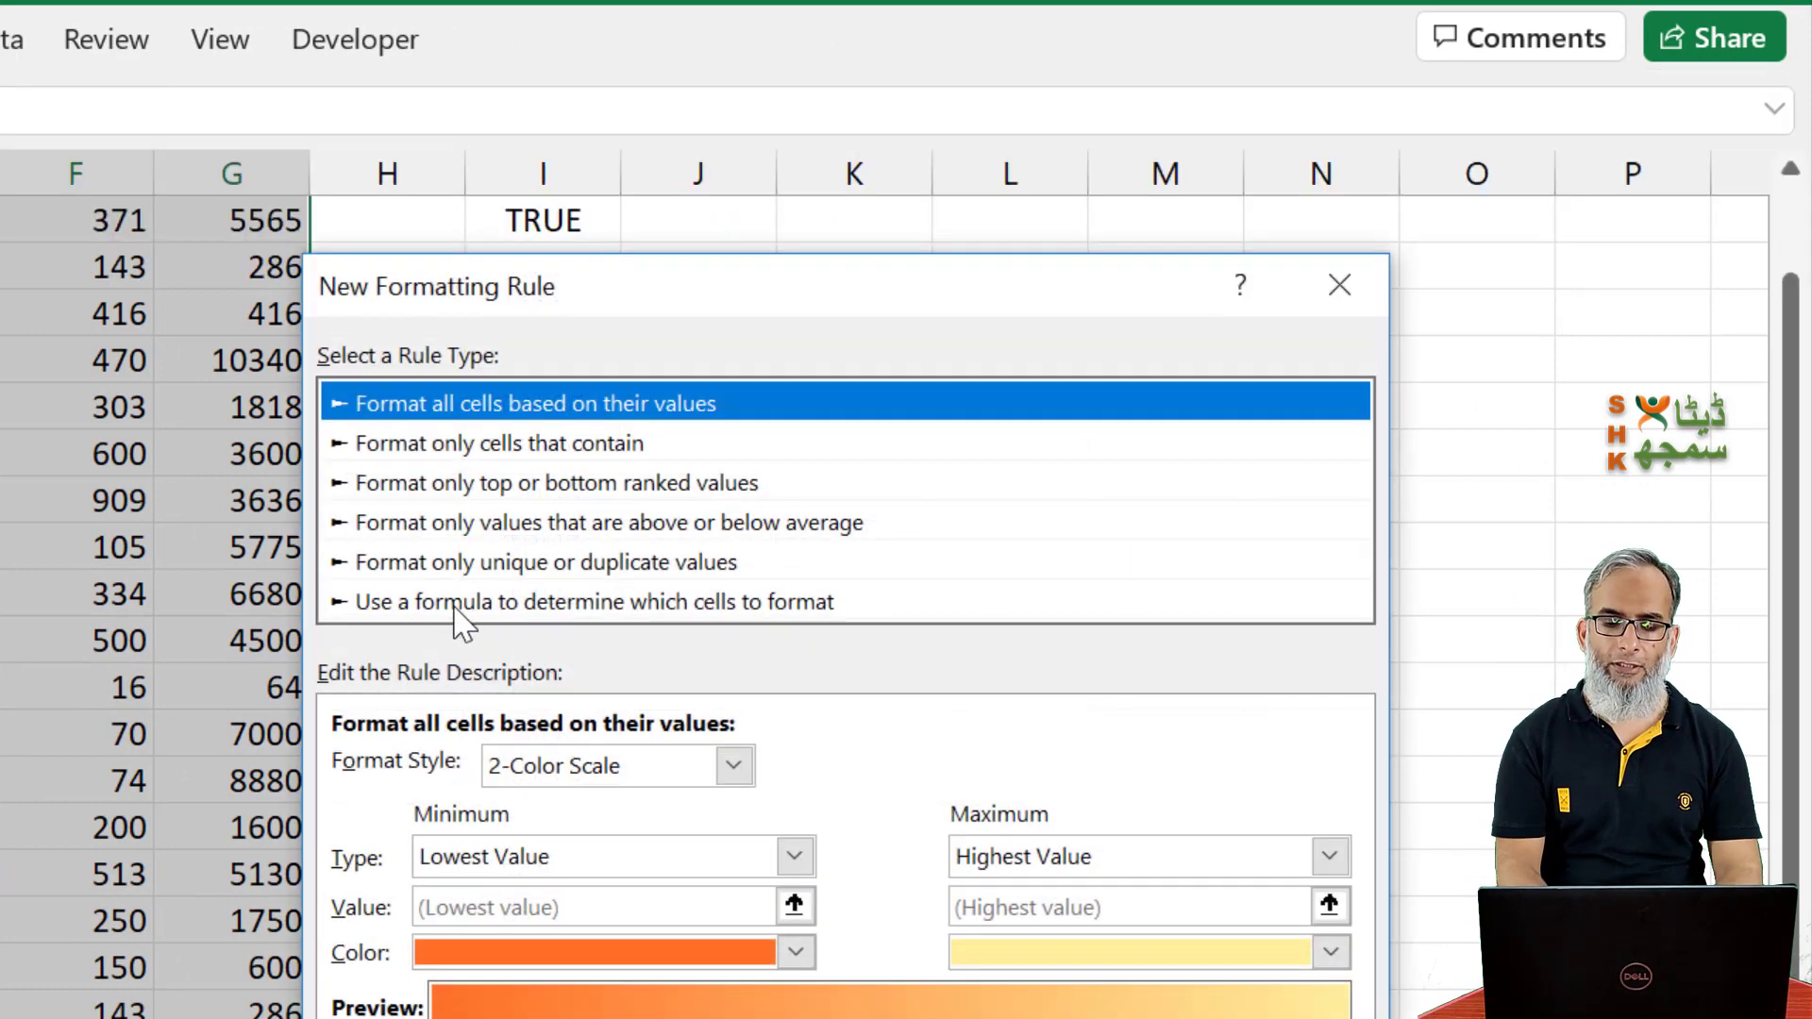
click(457, 604)
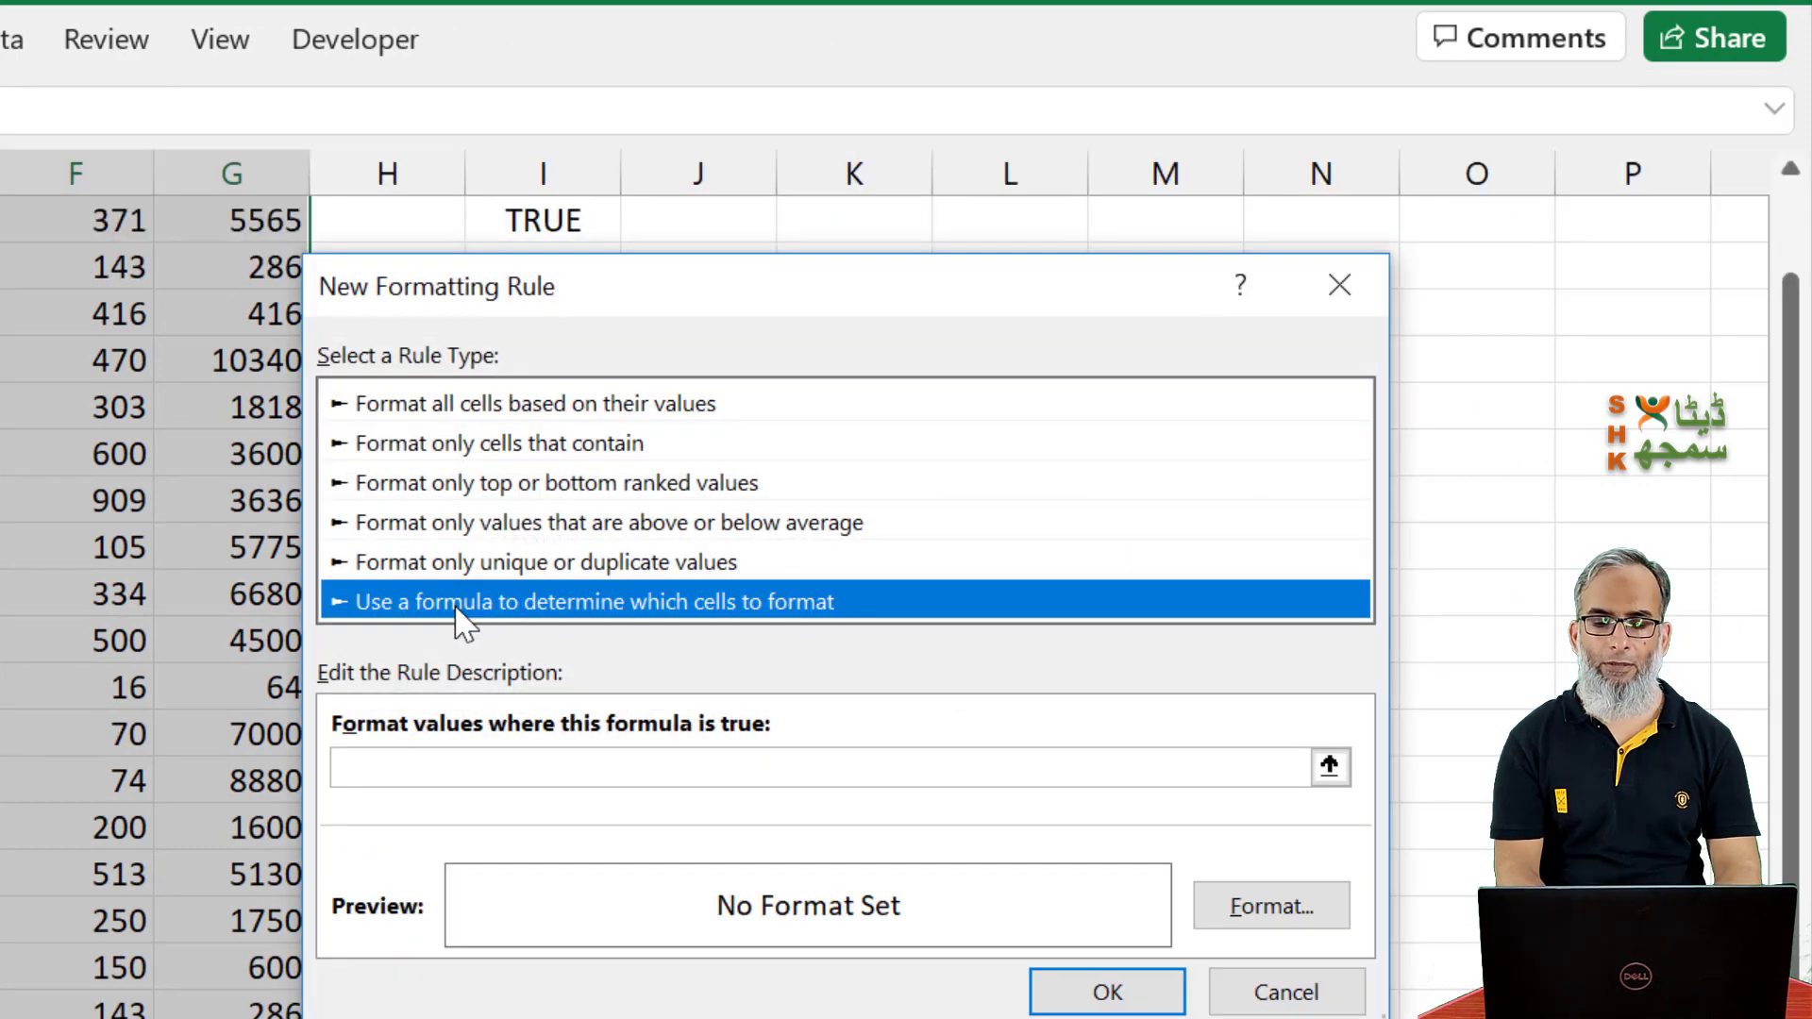
click(519, 769)
text(=VALUE(RIGHT(ROW(),1))<5)
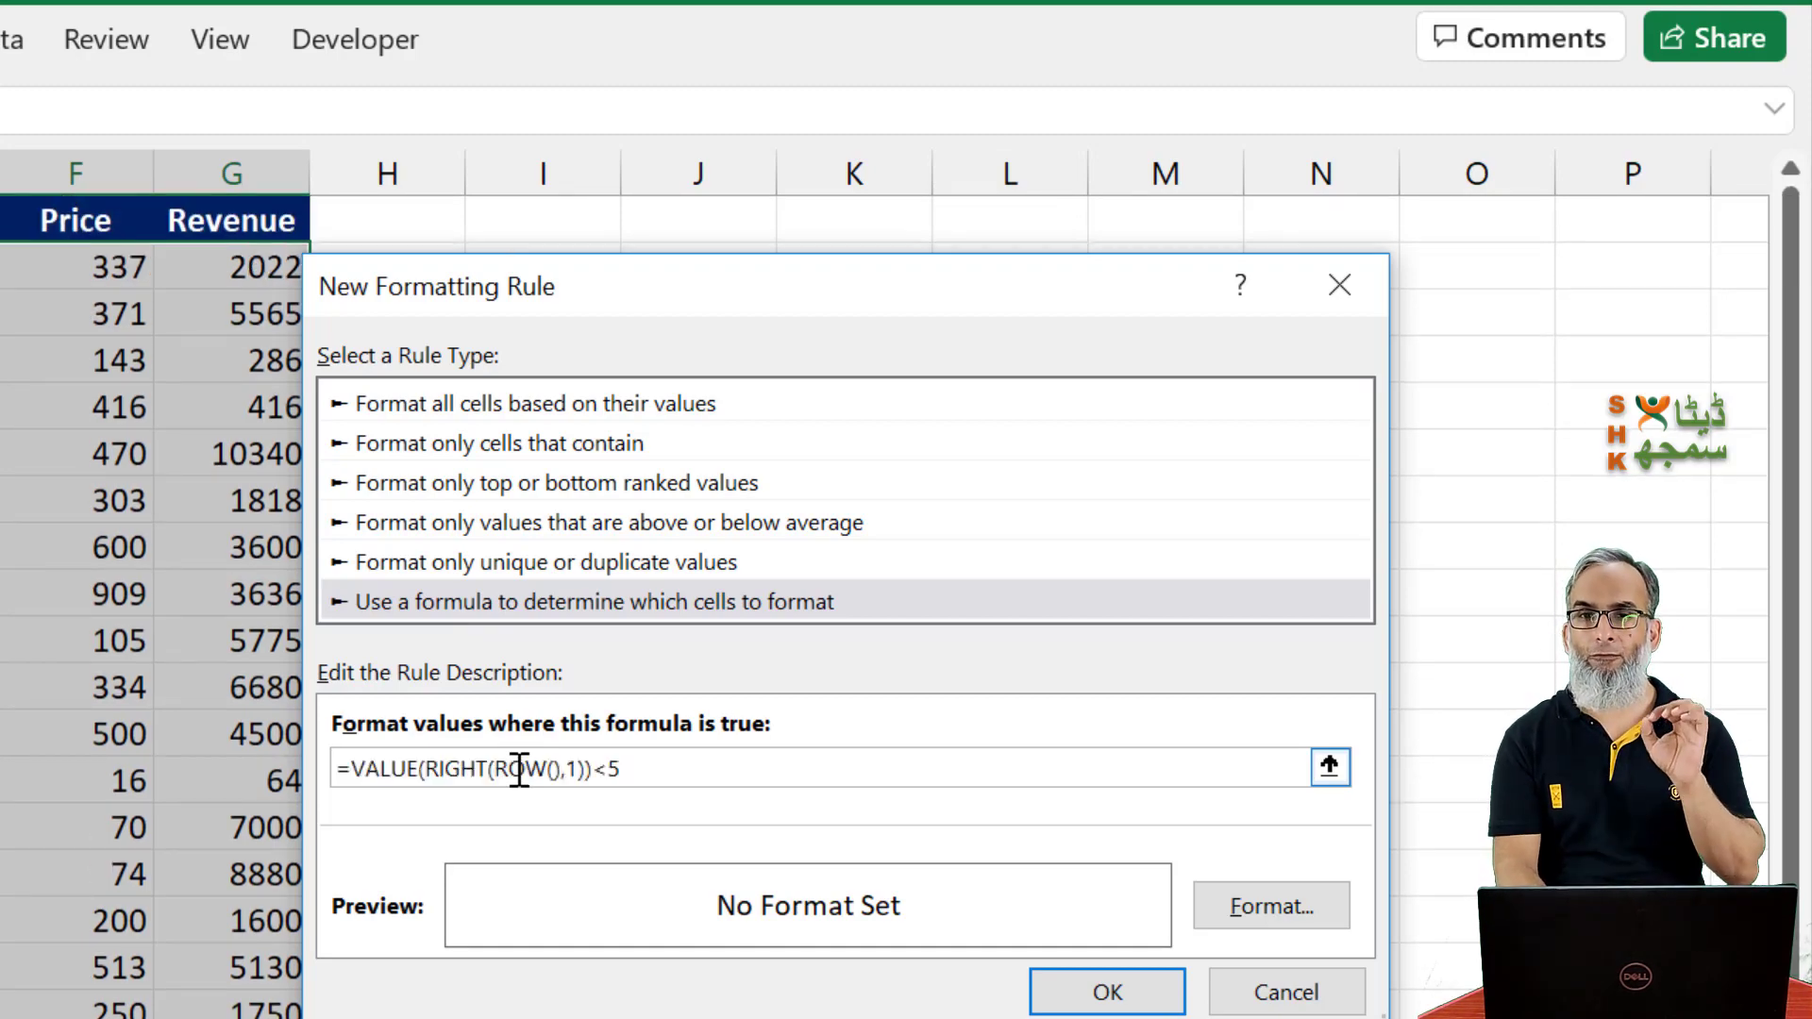
Give the rule a bold font with light green fill and apply it to the table.
click(1274, 915)
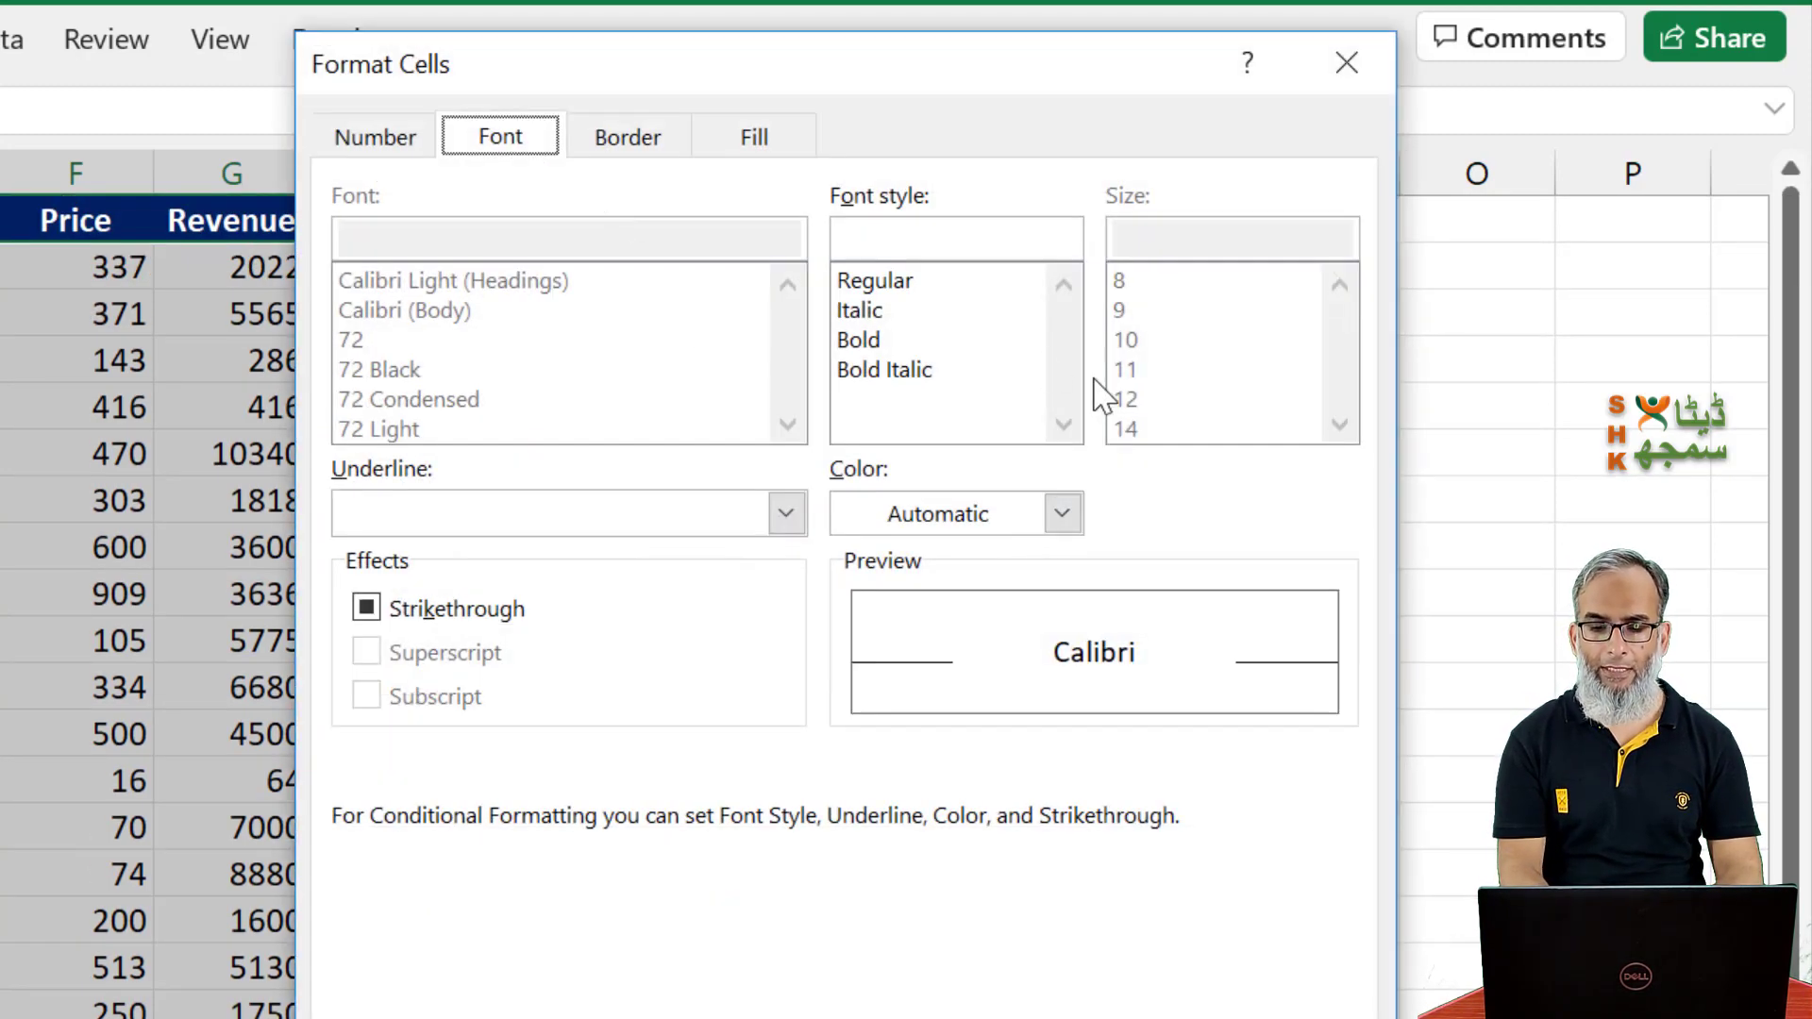
click(876, 342)
click(754, 139)
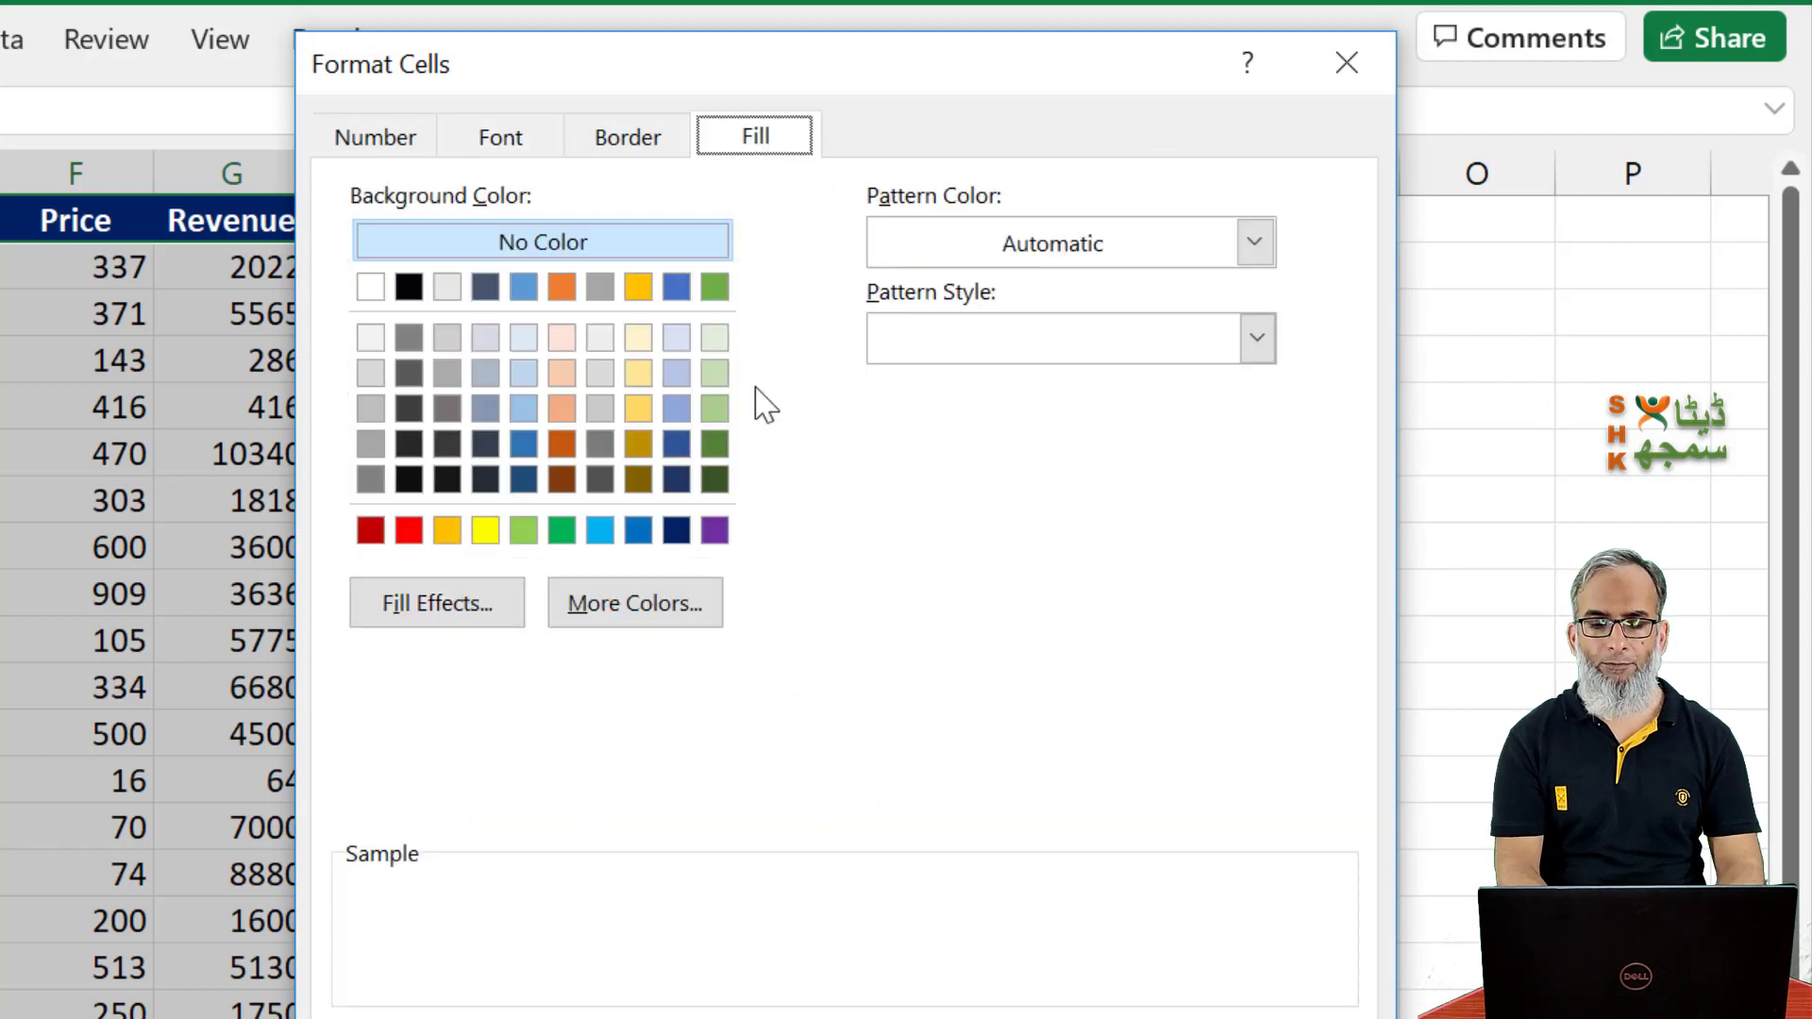
click(715, 372)
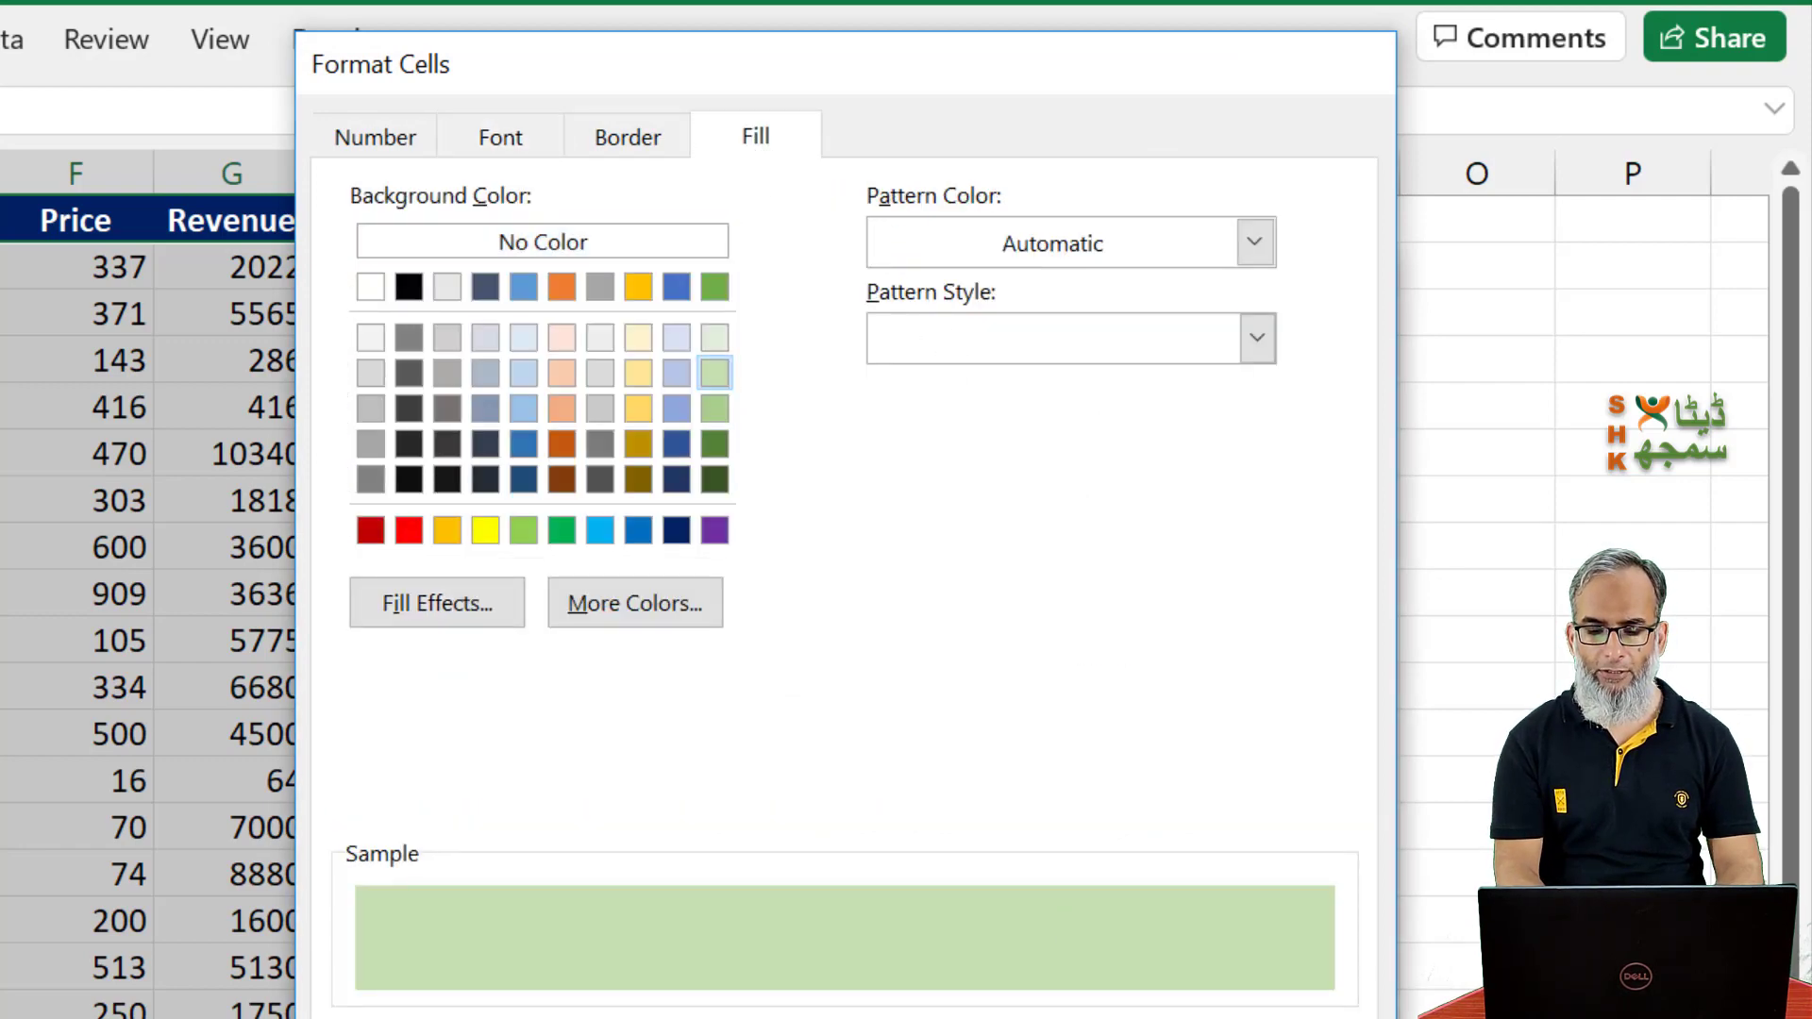
click(1154, 1005)
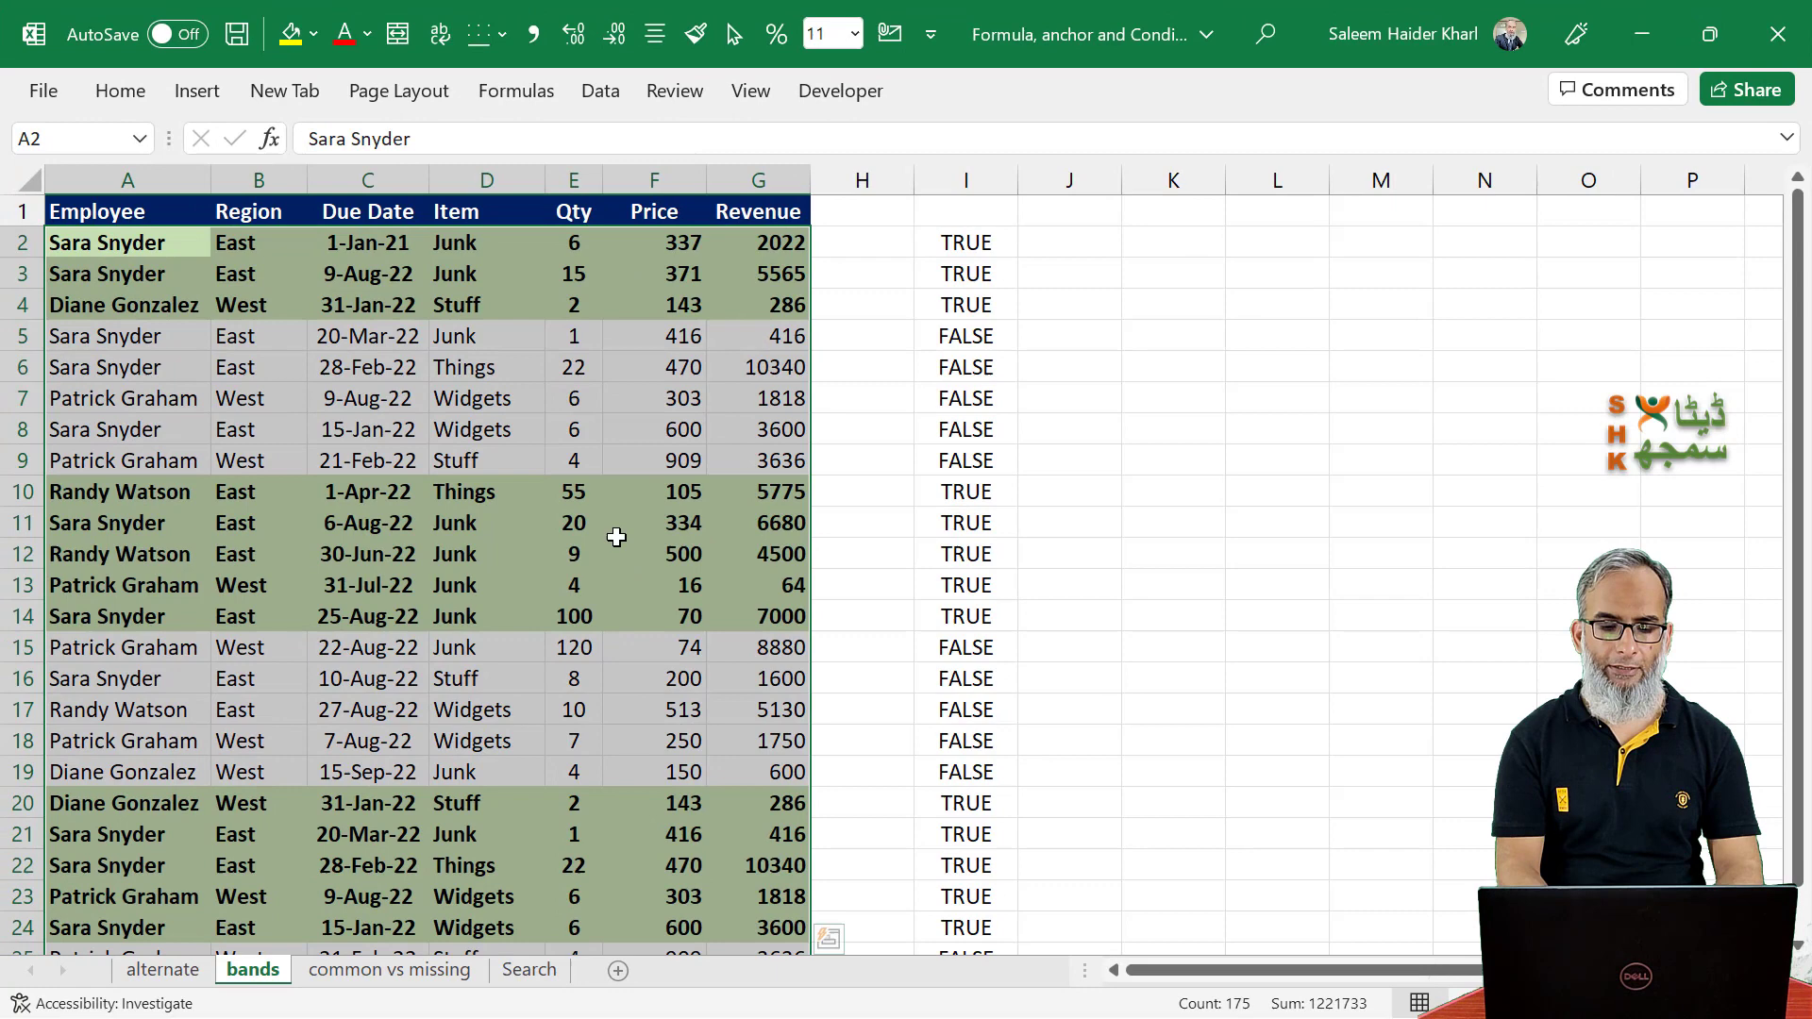
click(486, 430)
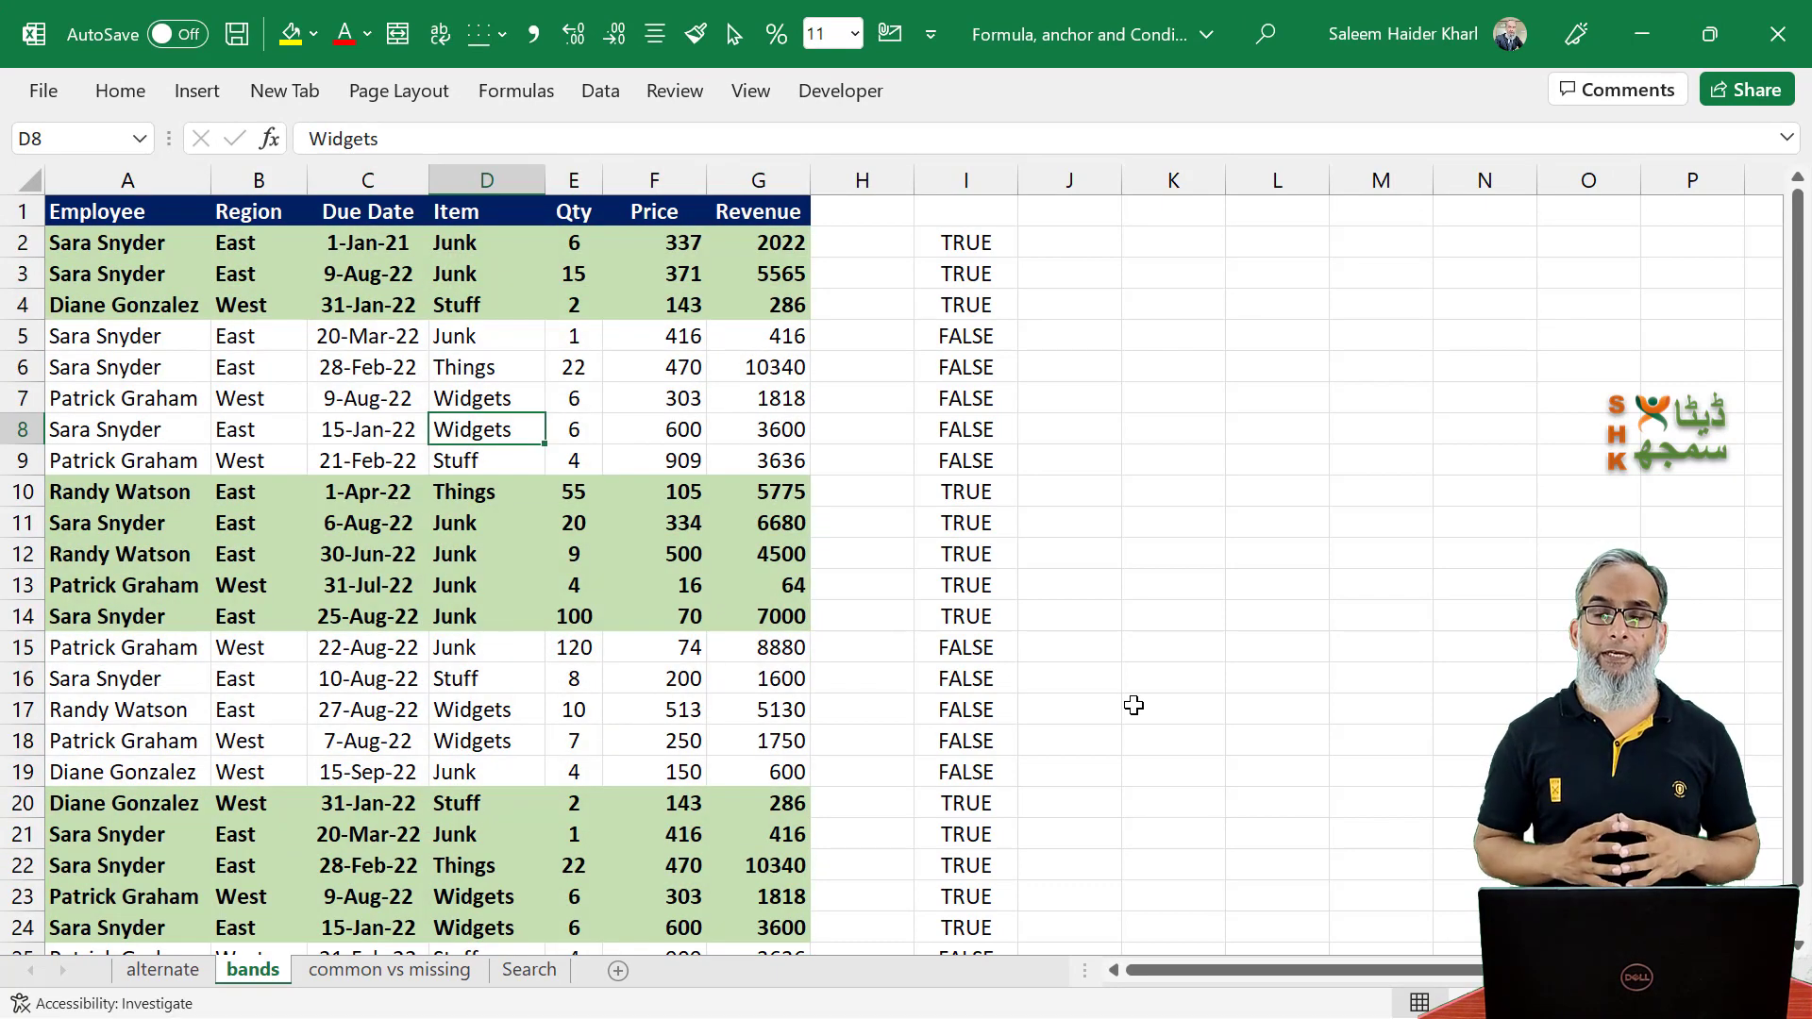
key(Down)
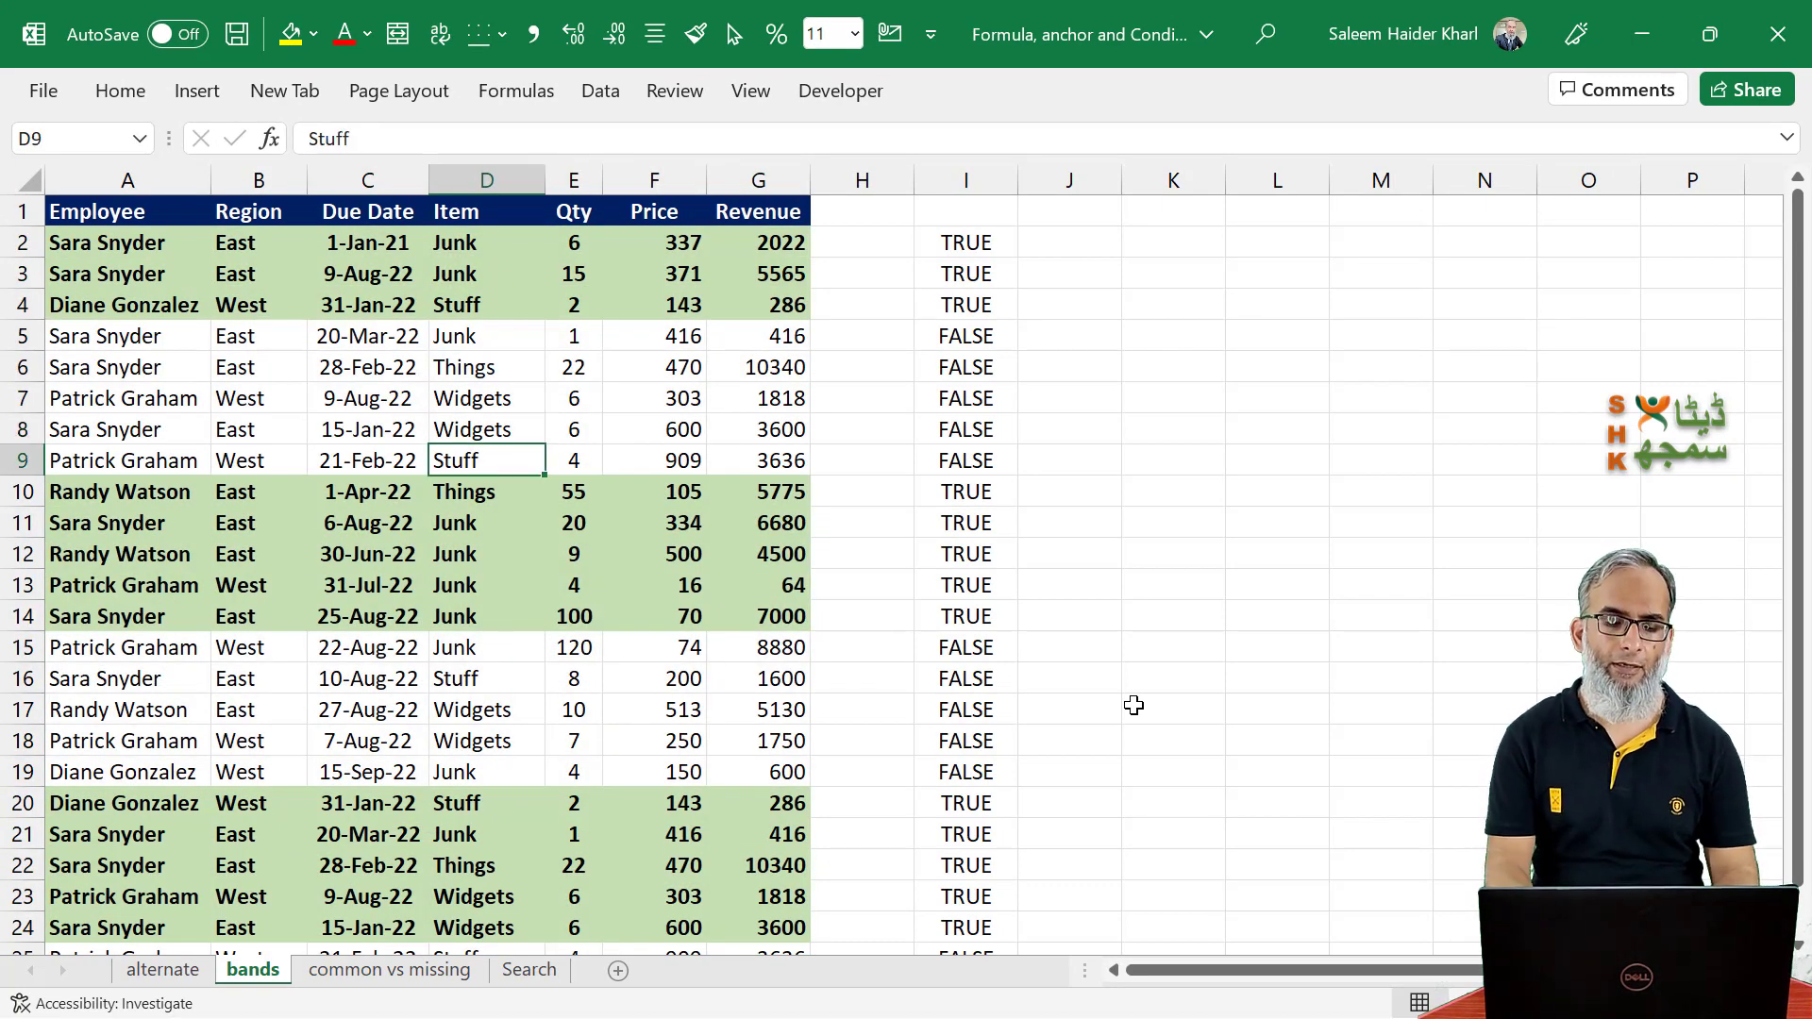
key(Down)
key(Down)
key(Down)
key(Down)
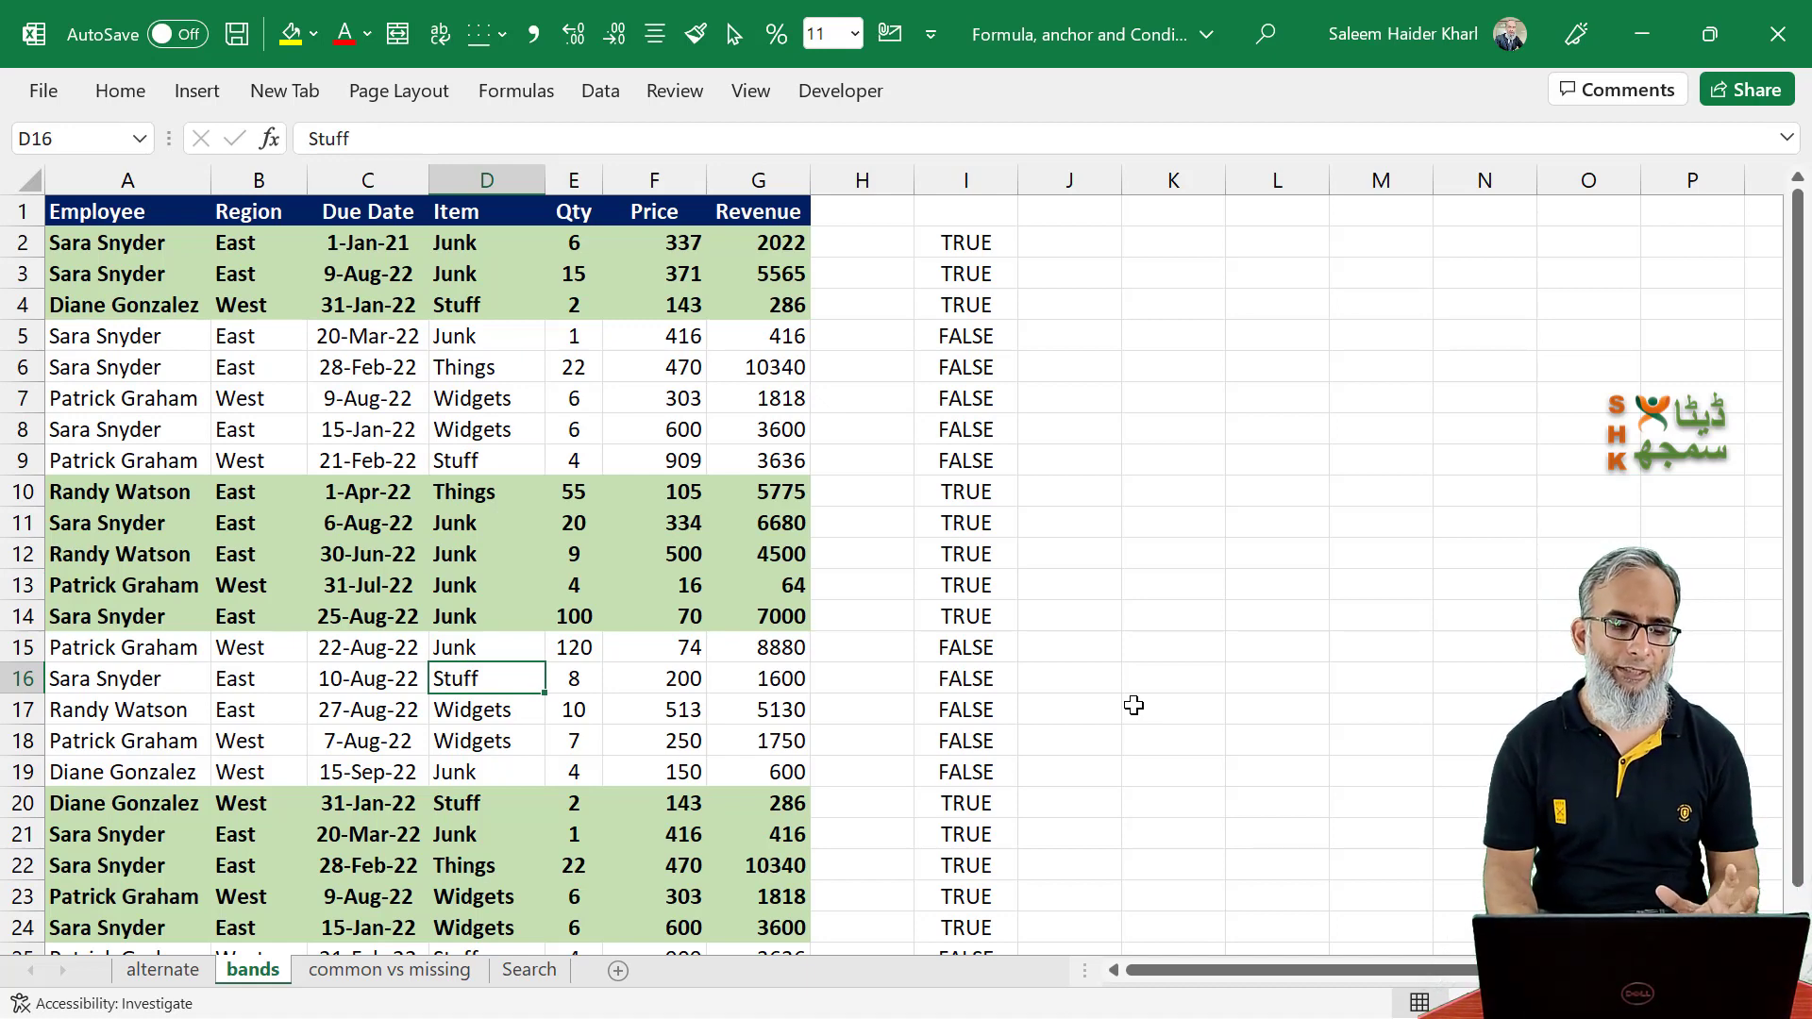
key(Down)
key(Down)
key(Down)
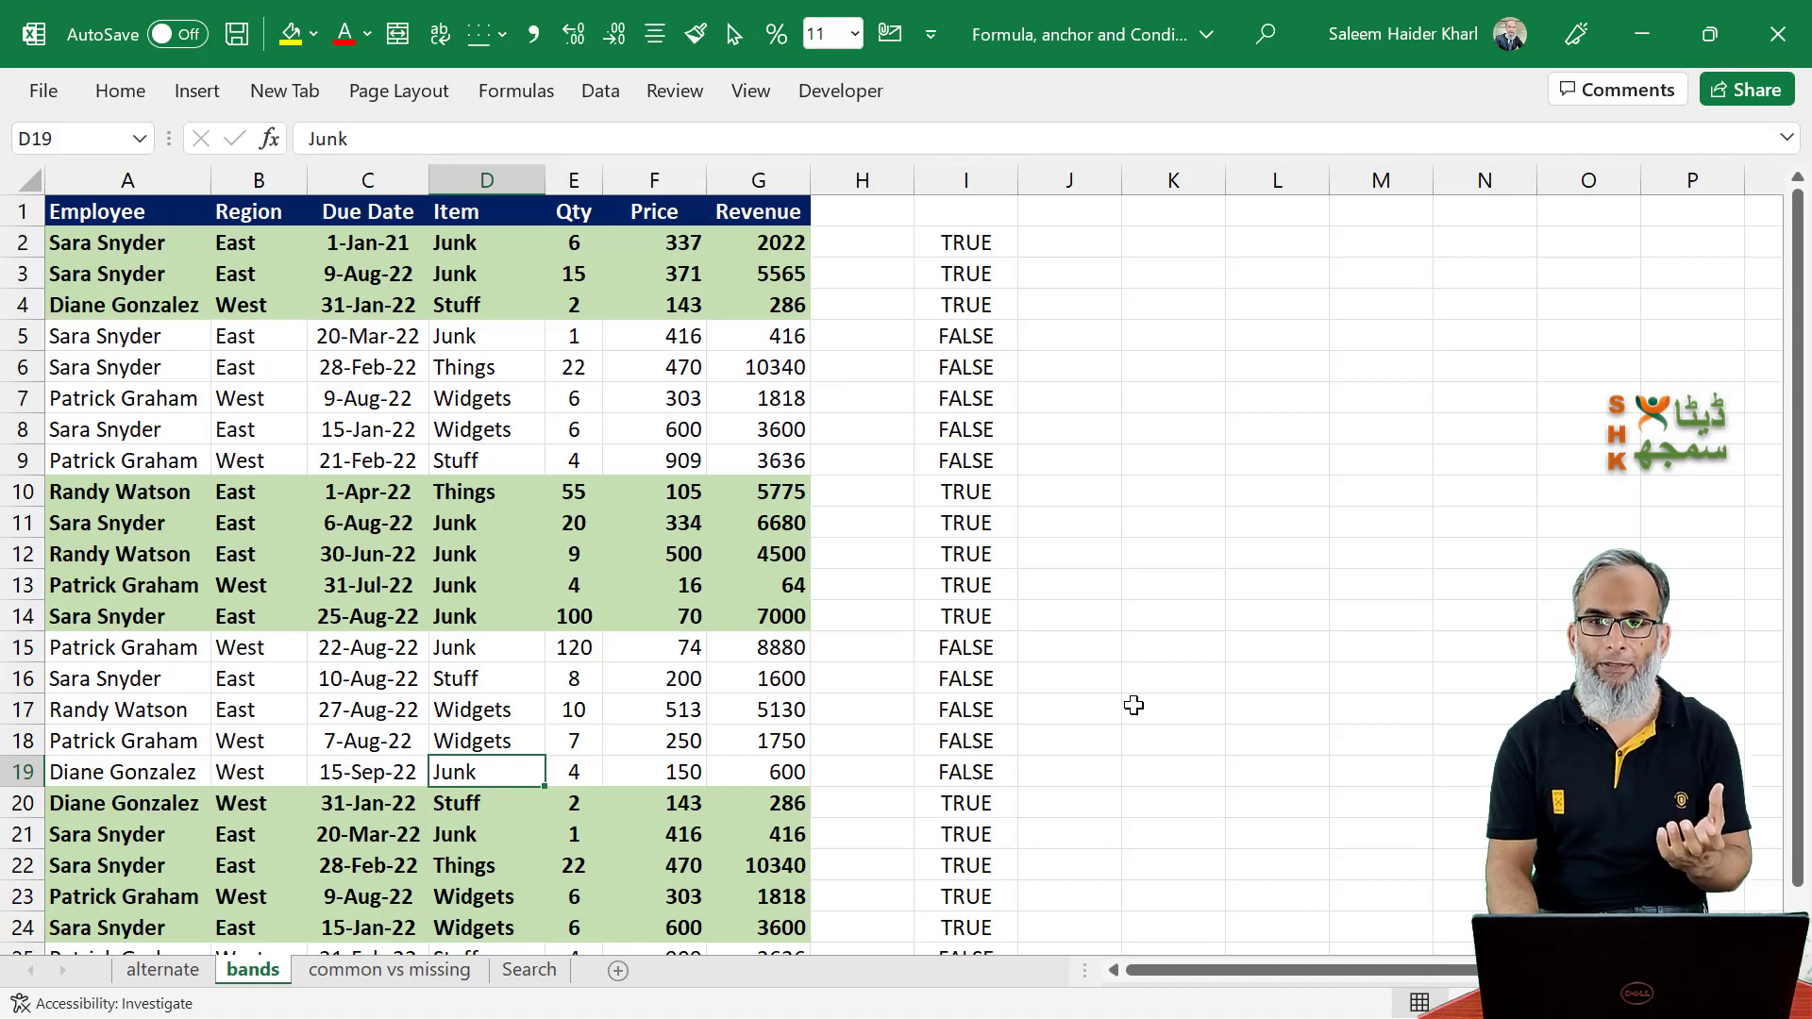
key(Down)
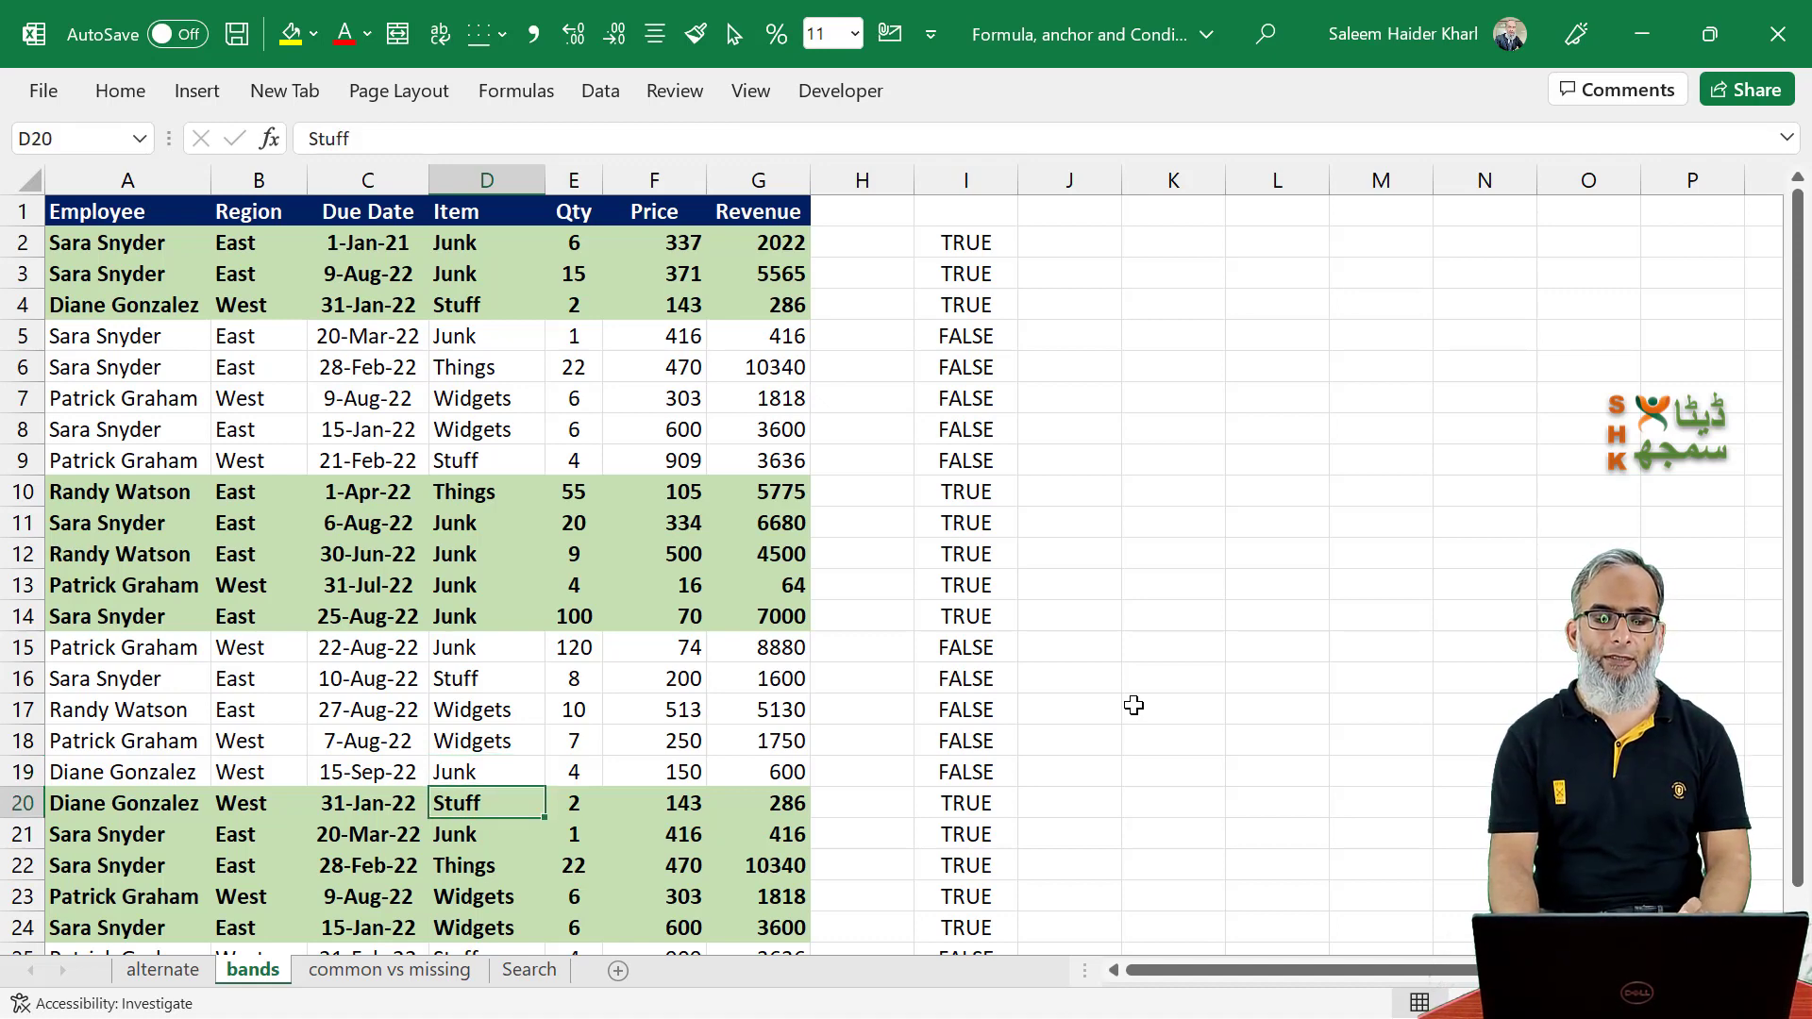
key(Down)
key(Down)
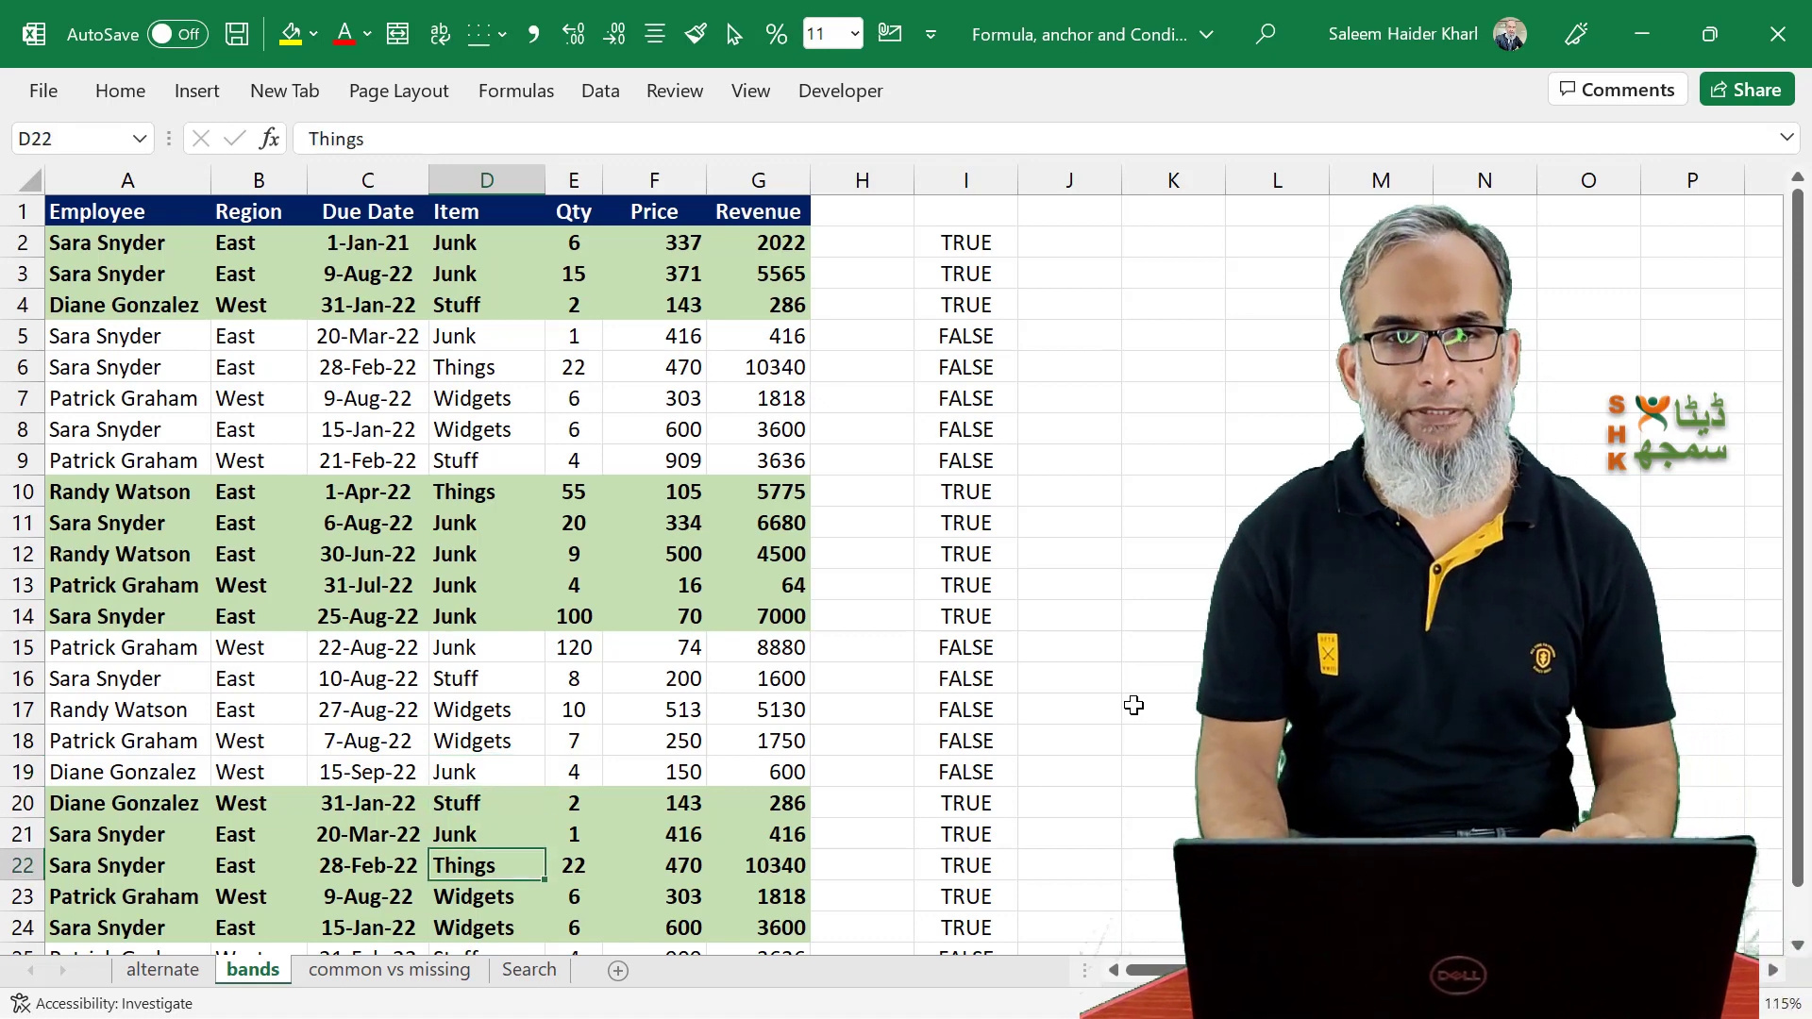